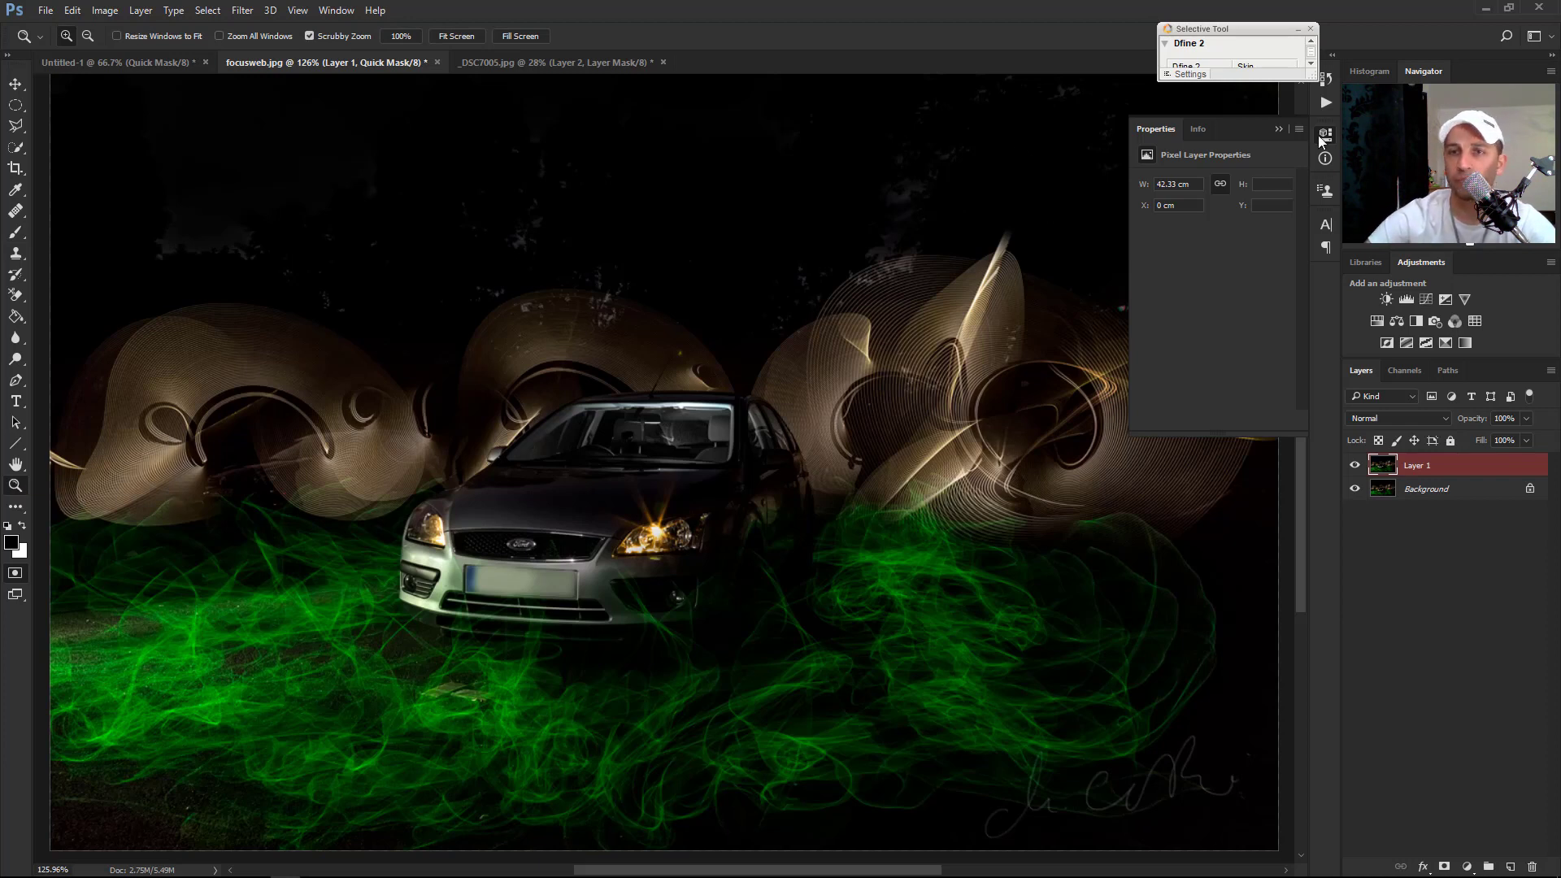
# Step: Try to select the dark sky above the car with the Quick Selection tool
pyautogui.click(1282, 130)
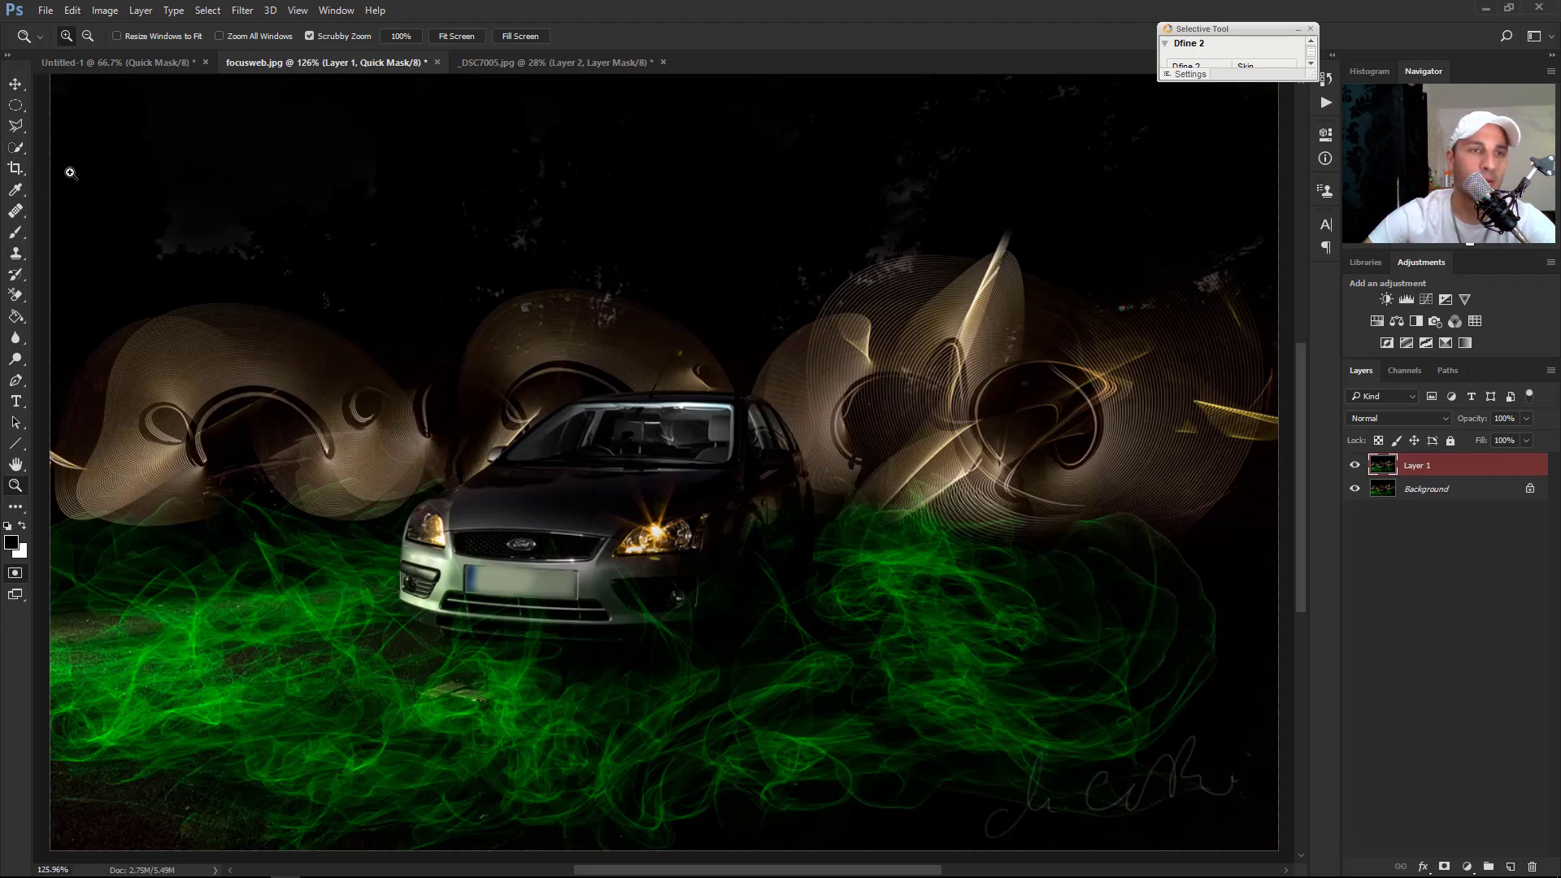
pyautogui.click(22, 149)
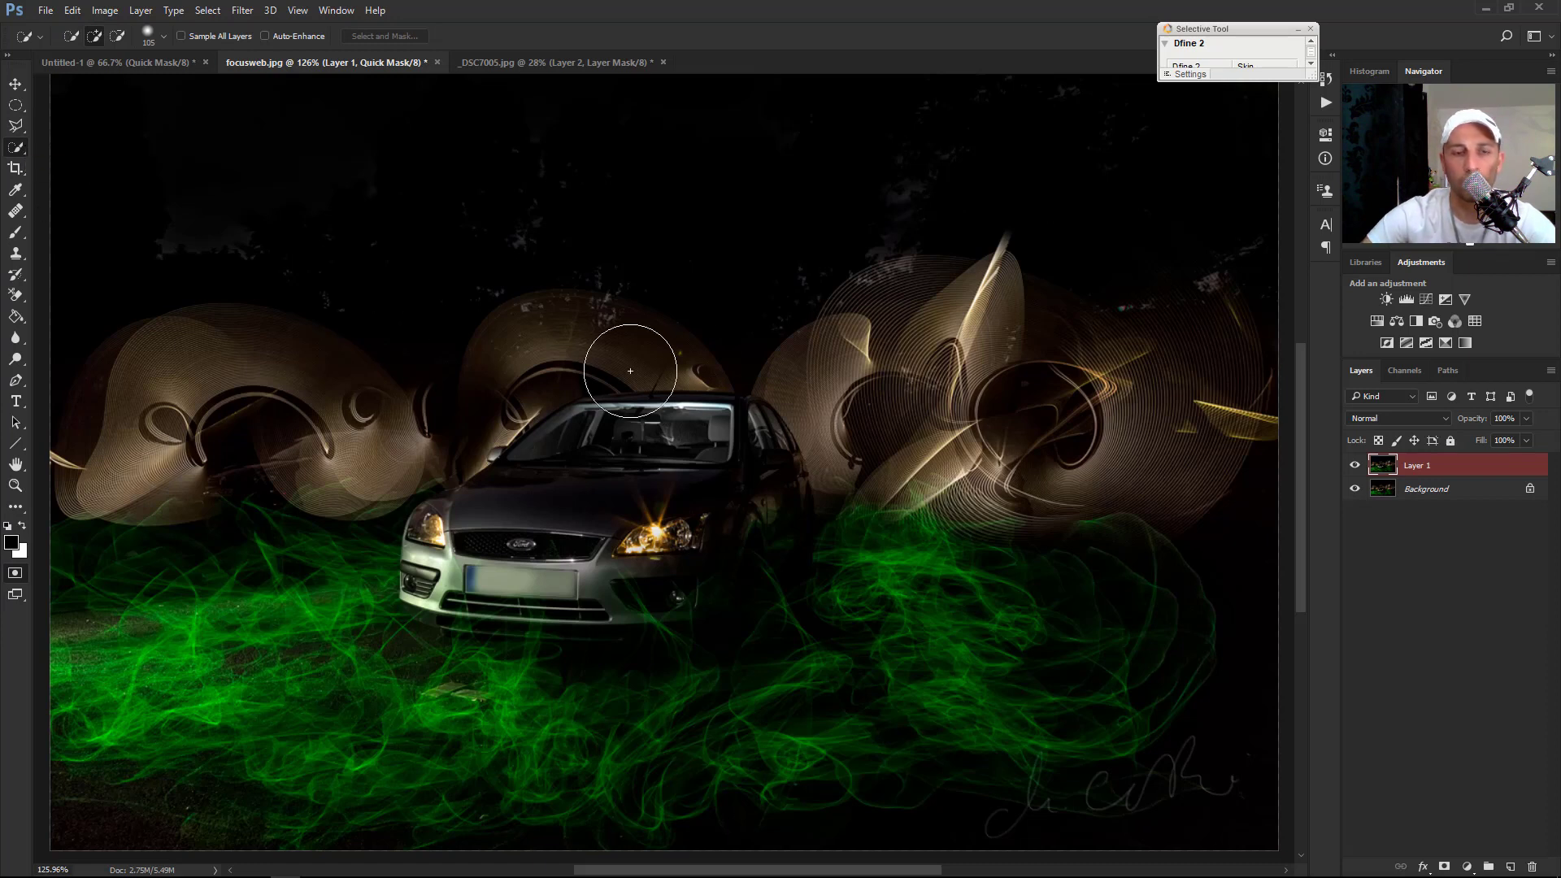
pyautogui.click(333, 171)
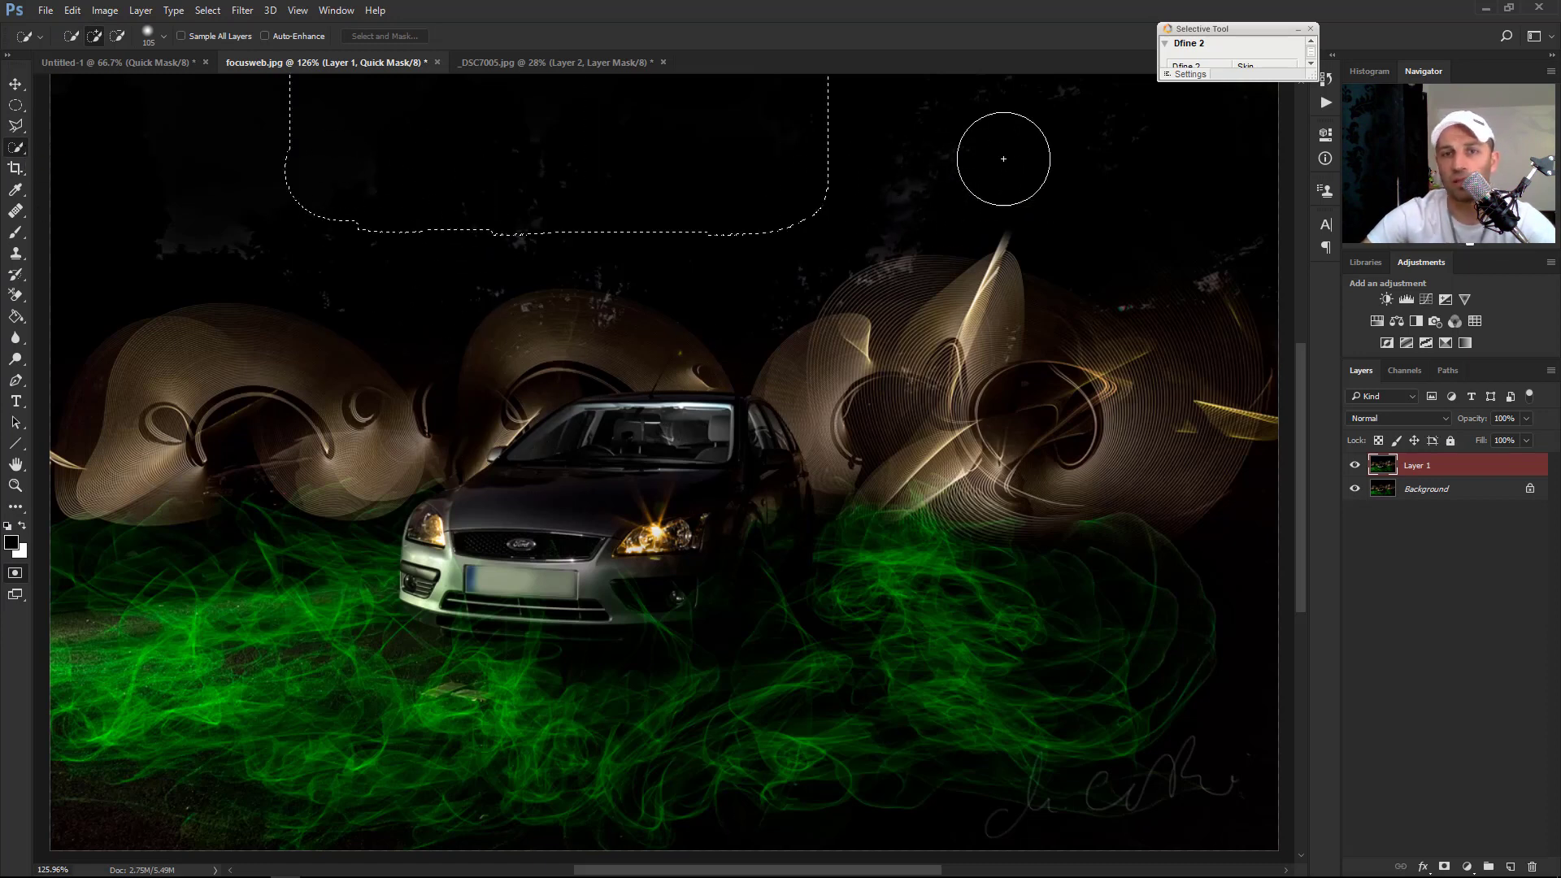
pyautogui.moveTo(1003, 150)
pyautogui.mouseDown()
pyautogui.moveTo(517, 237)
pyautogui.moveTo(189, 236)
pyautogui.mouseUp()
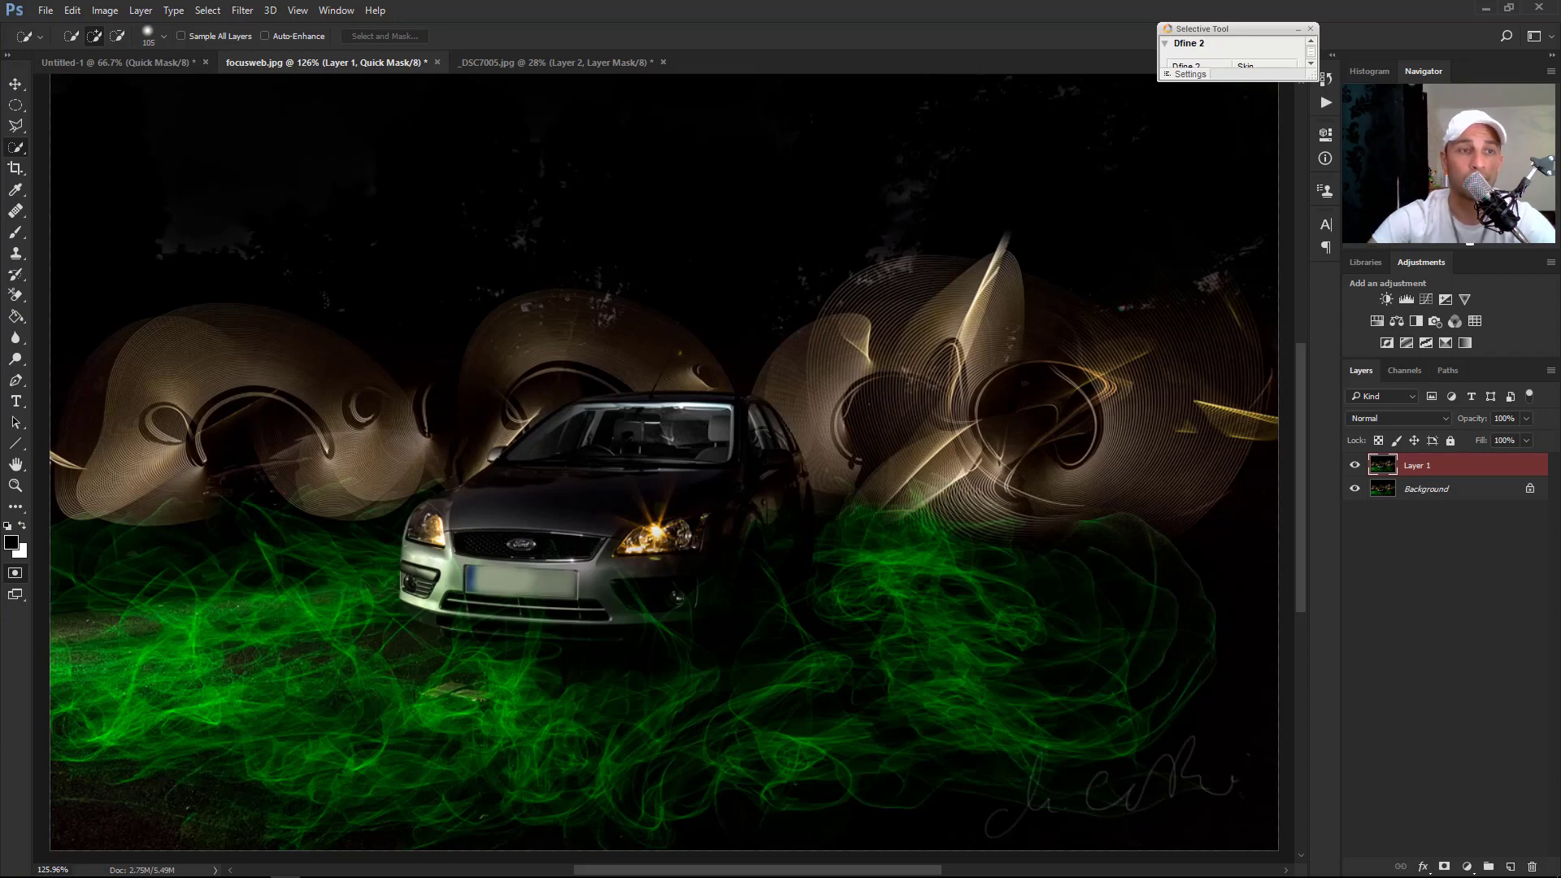
# Step: Switch to the Brush tool and toggle Quick Mask mode off and back on for Layer 1
pyautogui.click(16, 232)
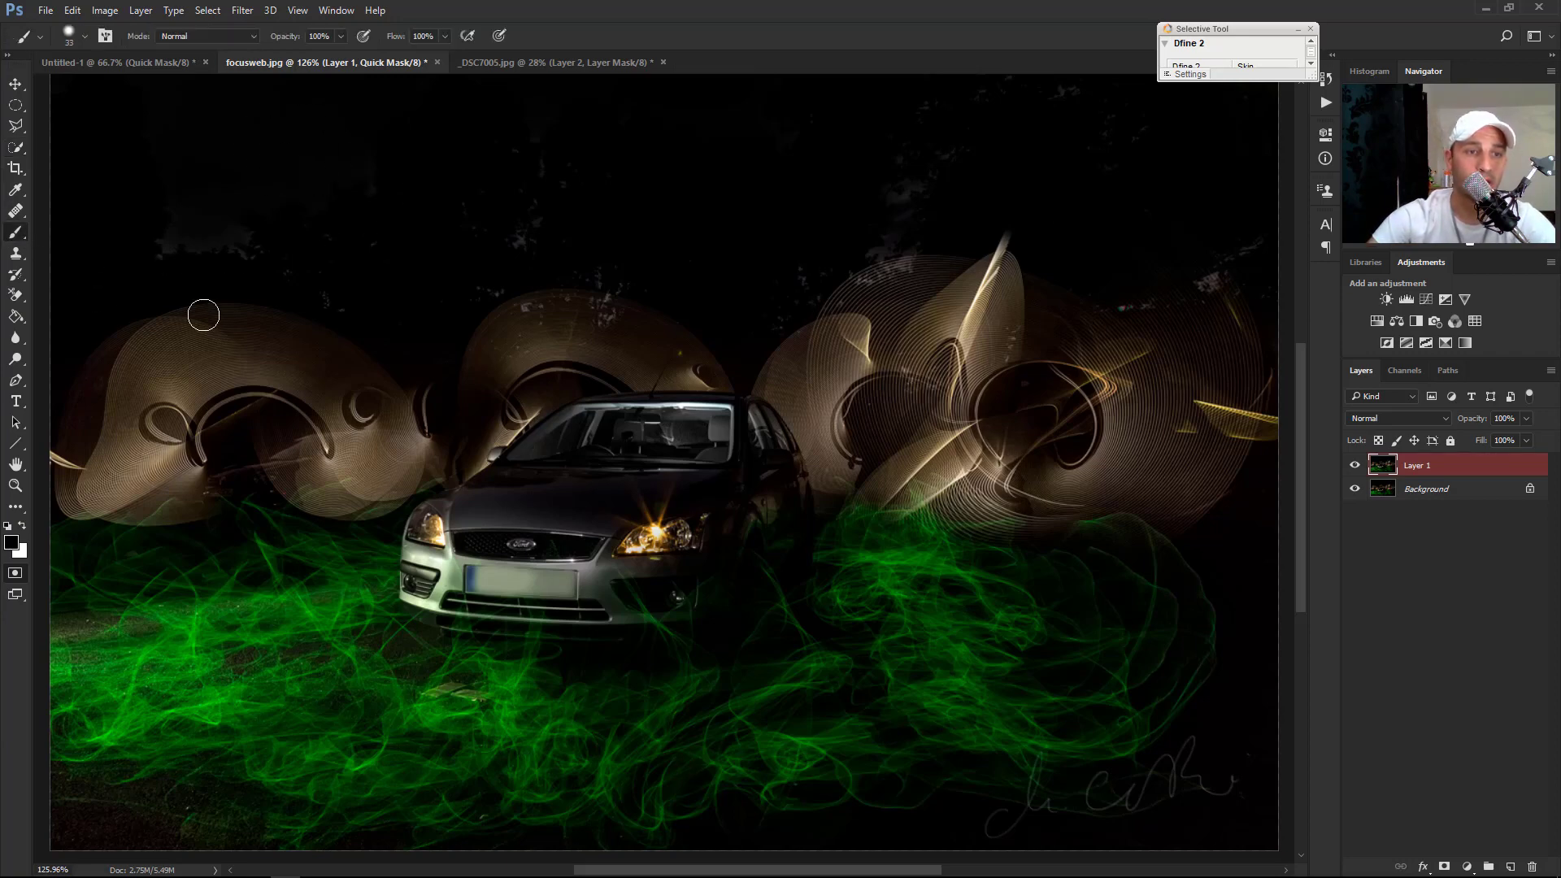
pyautogui.scroll(3, 537, 550)
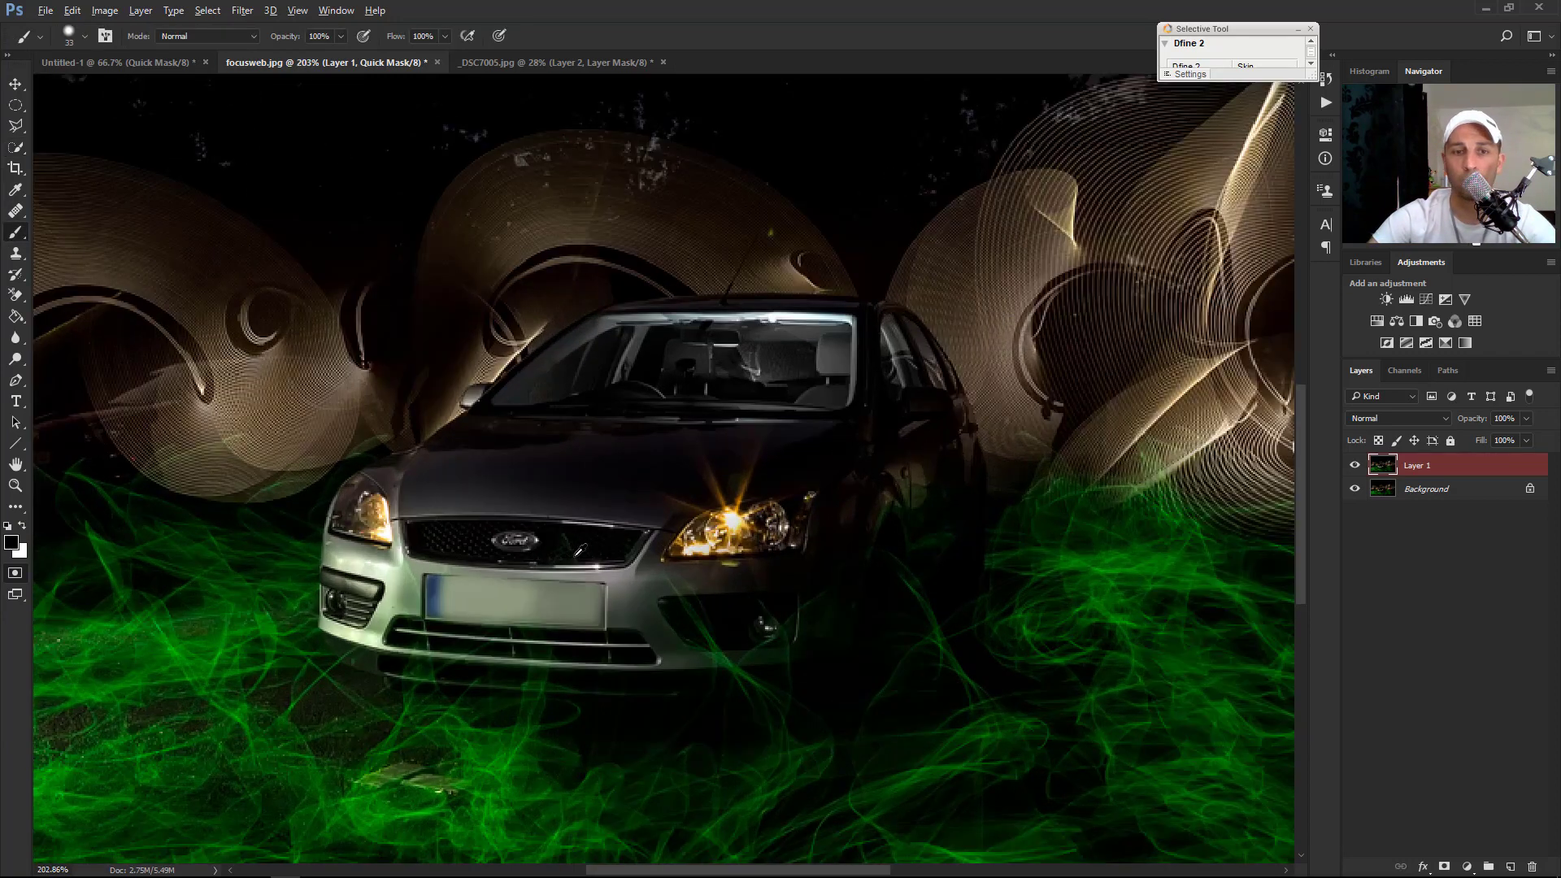
pyautogui.scroll(-4, 675, 558)
pyautogui.scroll(2, 967, 573)
pyautogui.scroll(-1, 900, 582)
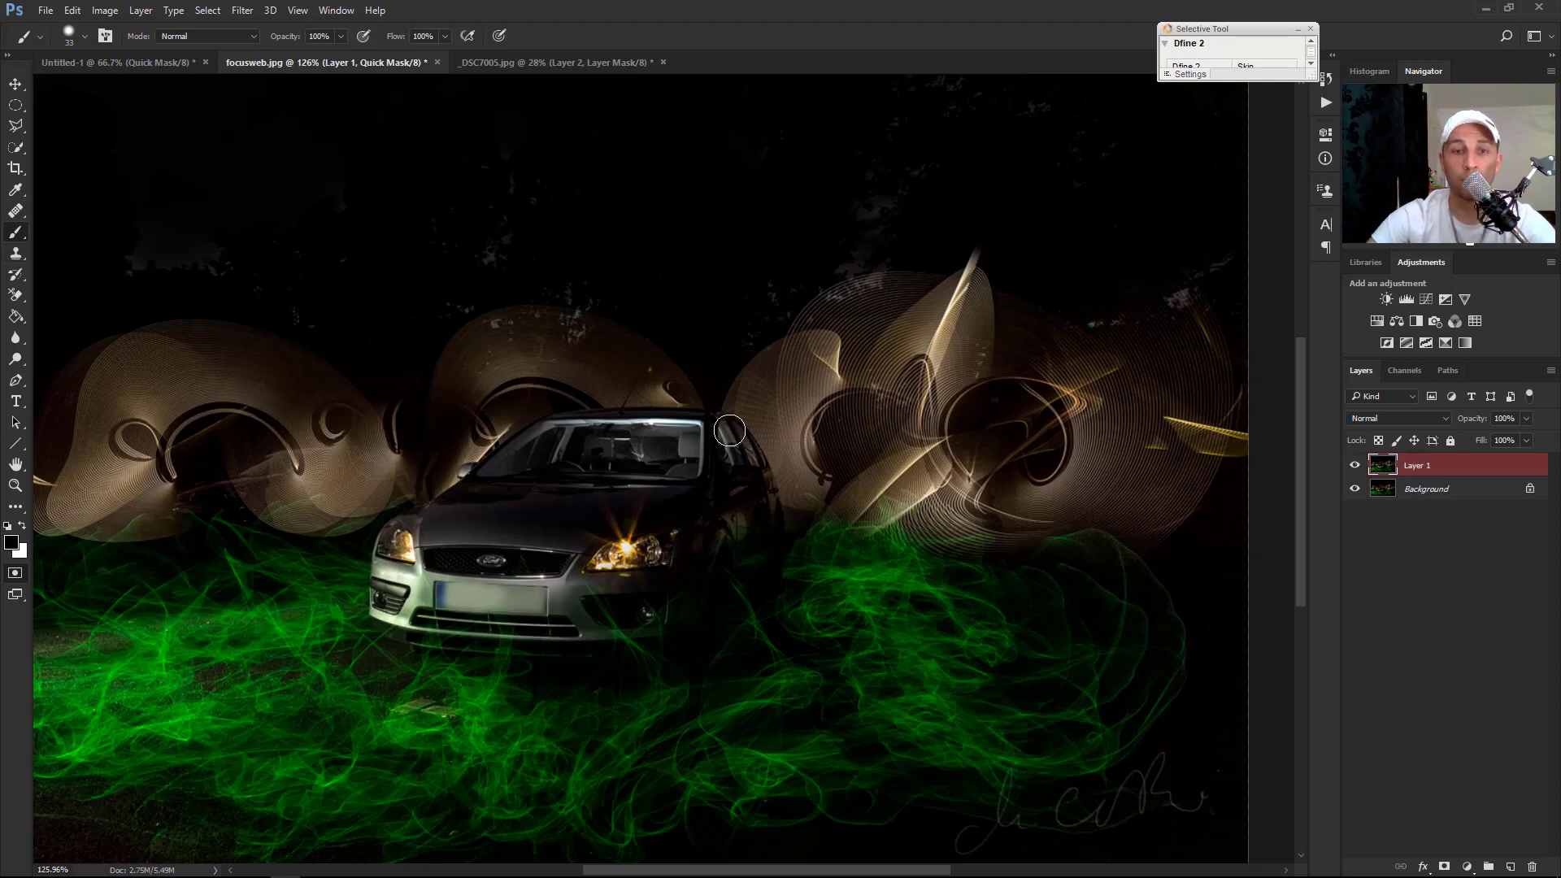
pyautogui.press('q')
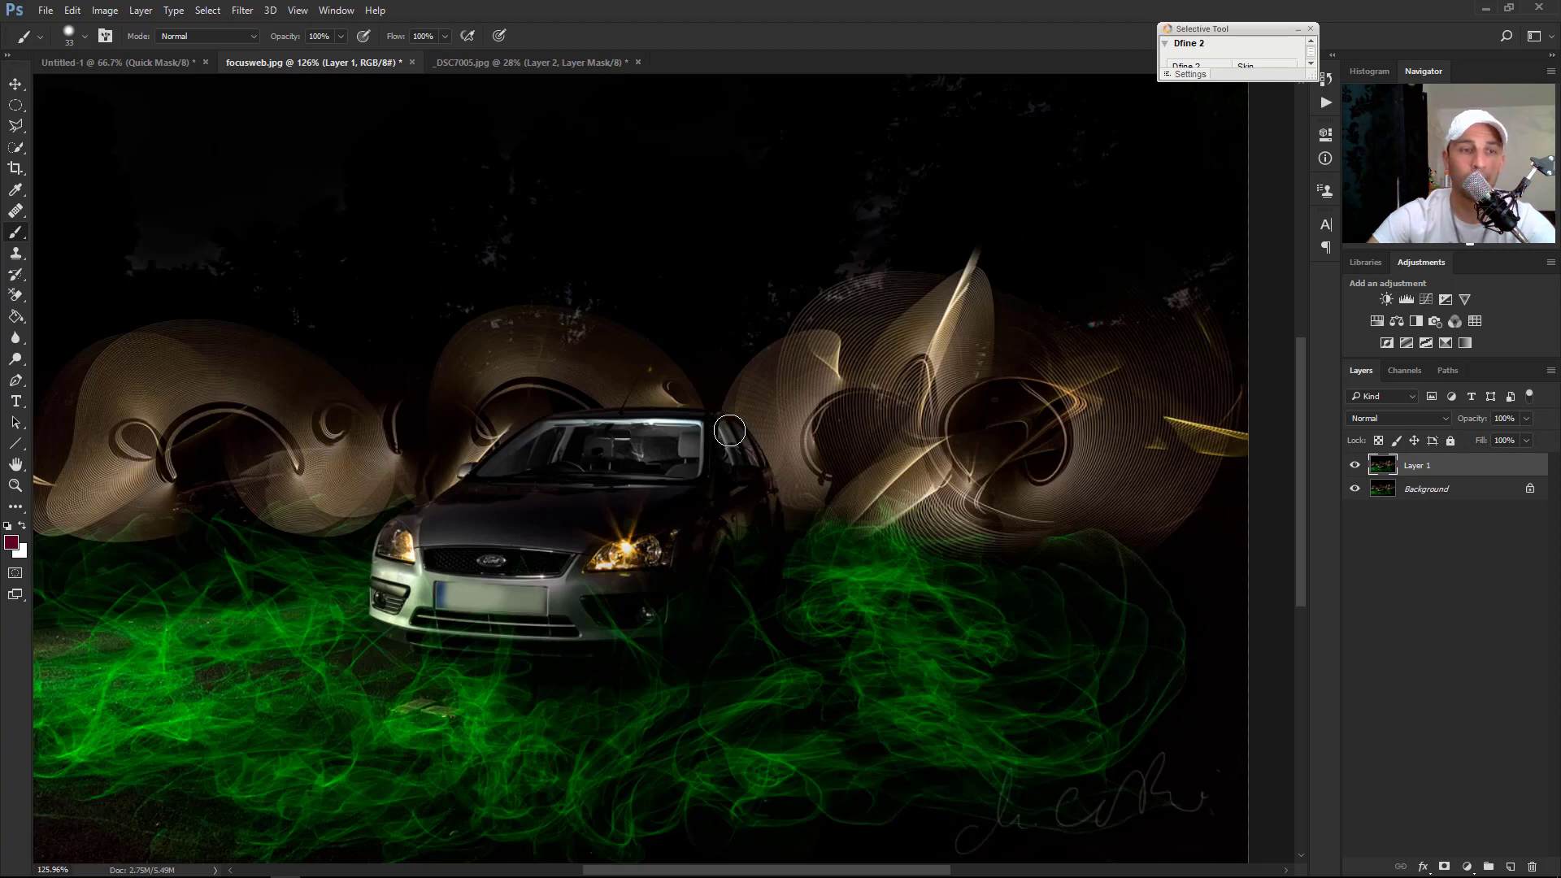
pyautogui.press('q')
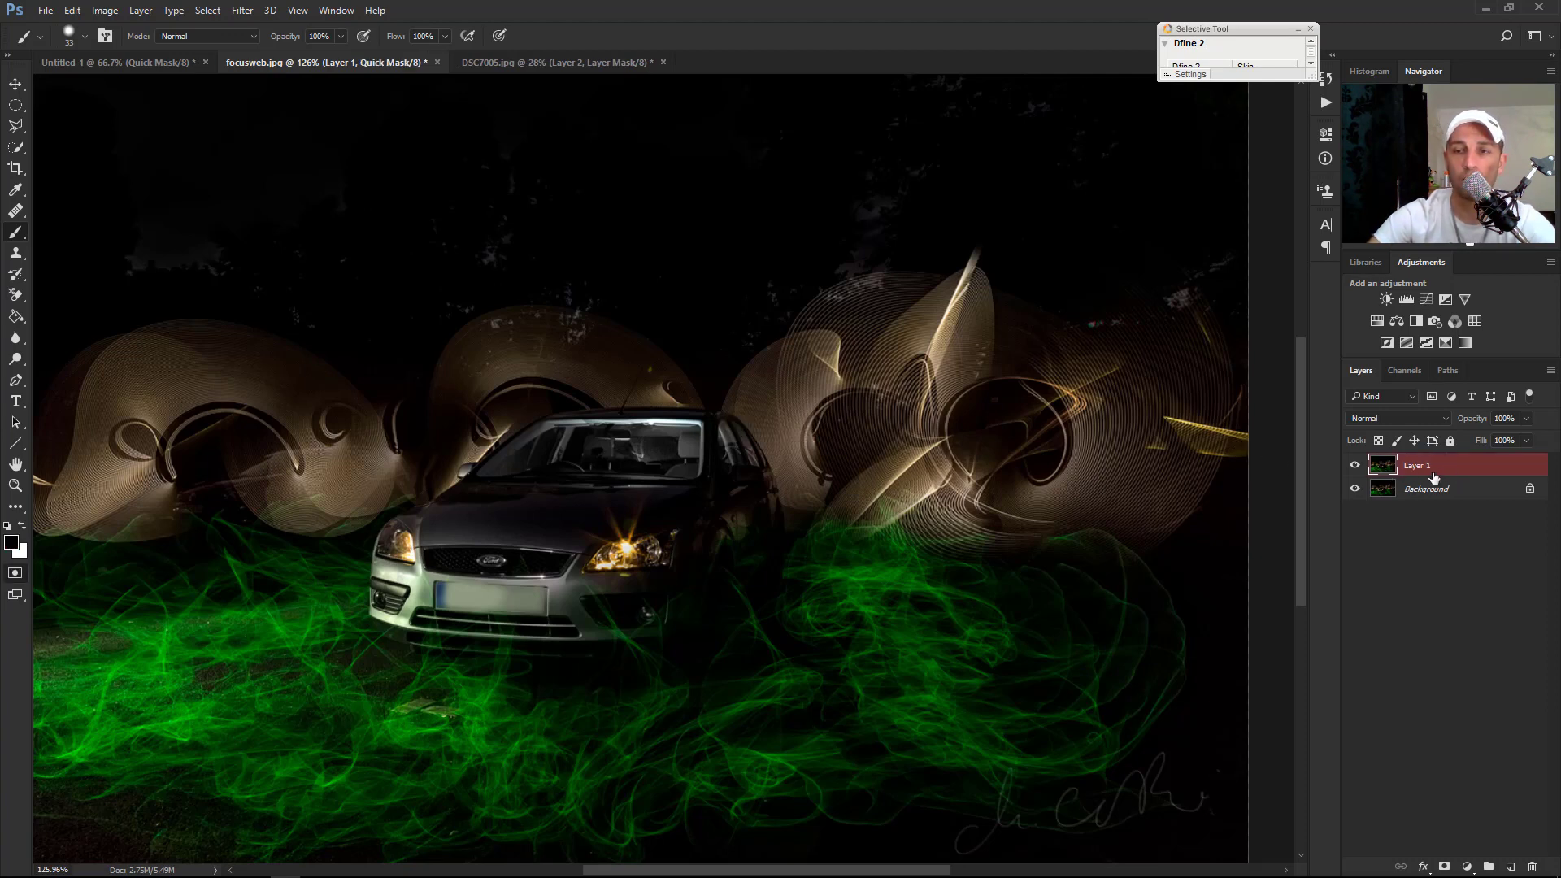
# Step: Paint a trial Quick Mask patch over the car's starburst headlight, and remove it
pyautogui.moveTo(658, 515)
pyautogui.mouseDown()
pyautogui.moveTo(626, 527)
pyautogui.moveTo(651, 521)
pyautogui.moveTo(689, 546)
pyautogui.moveTo(639, 522)
pyautogui.moveTo(600, 554)
pyautogui.moveTo(646, 549)
pyautogui.moveTo(617, 578)
pyautogui.mouseUp()
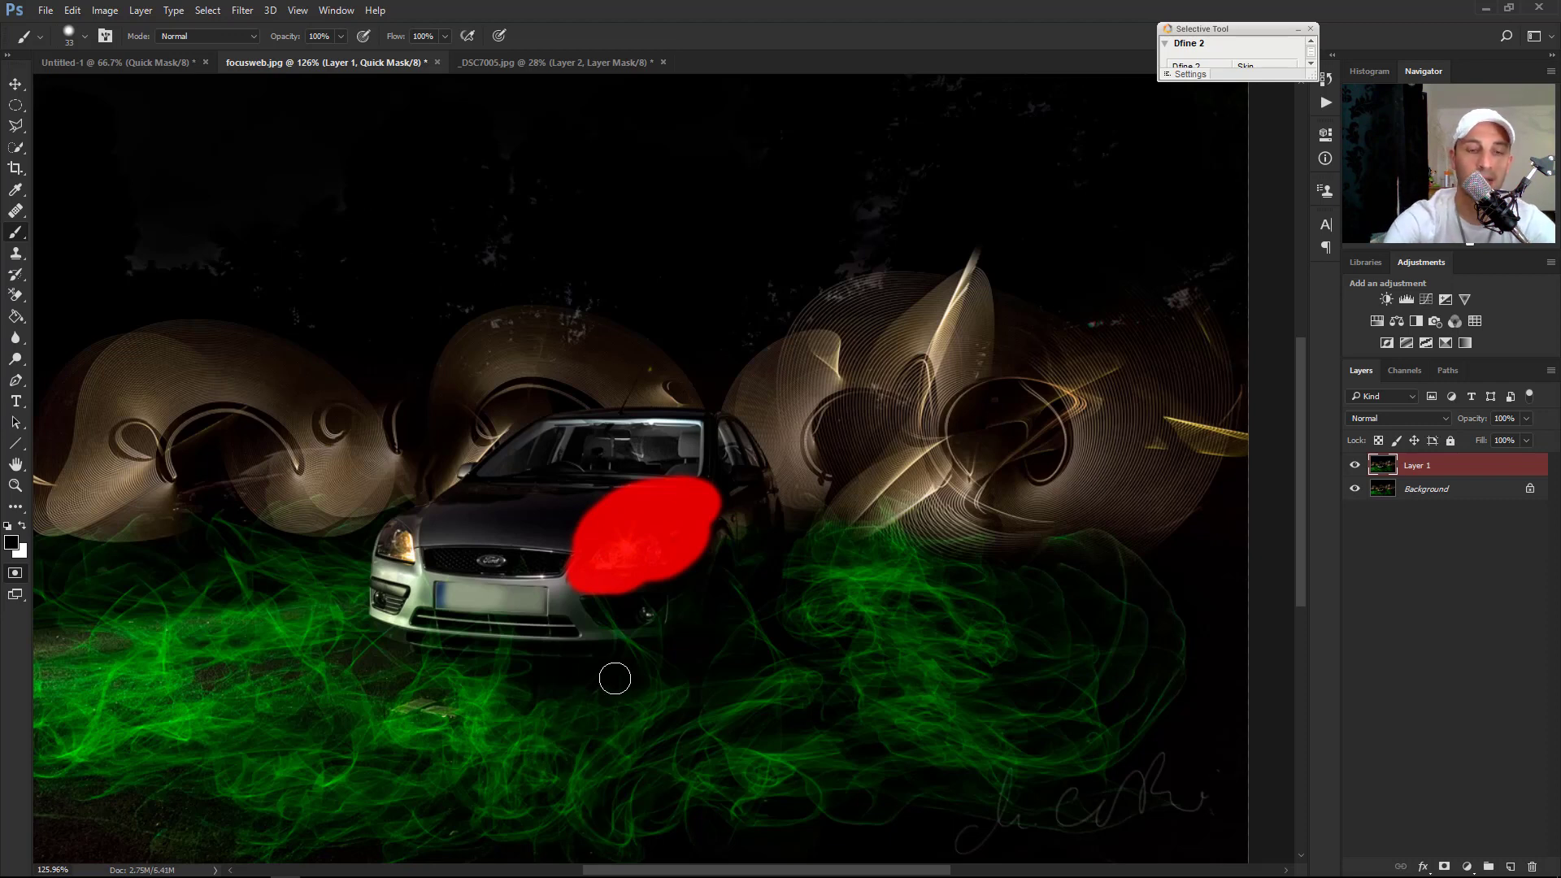
pyautogui.press('q')
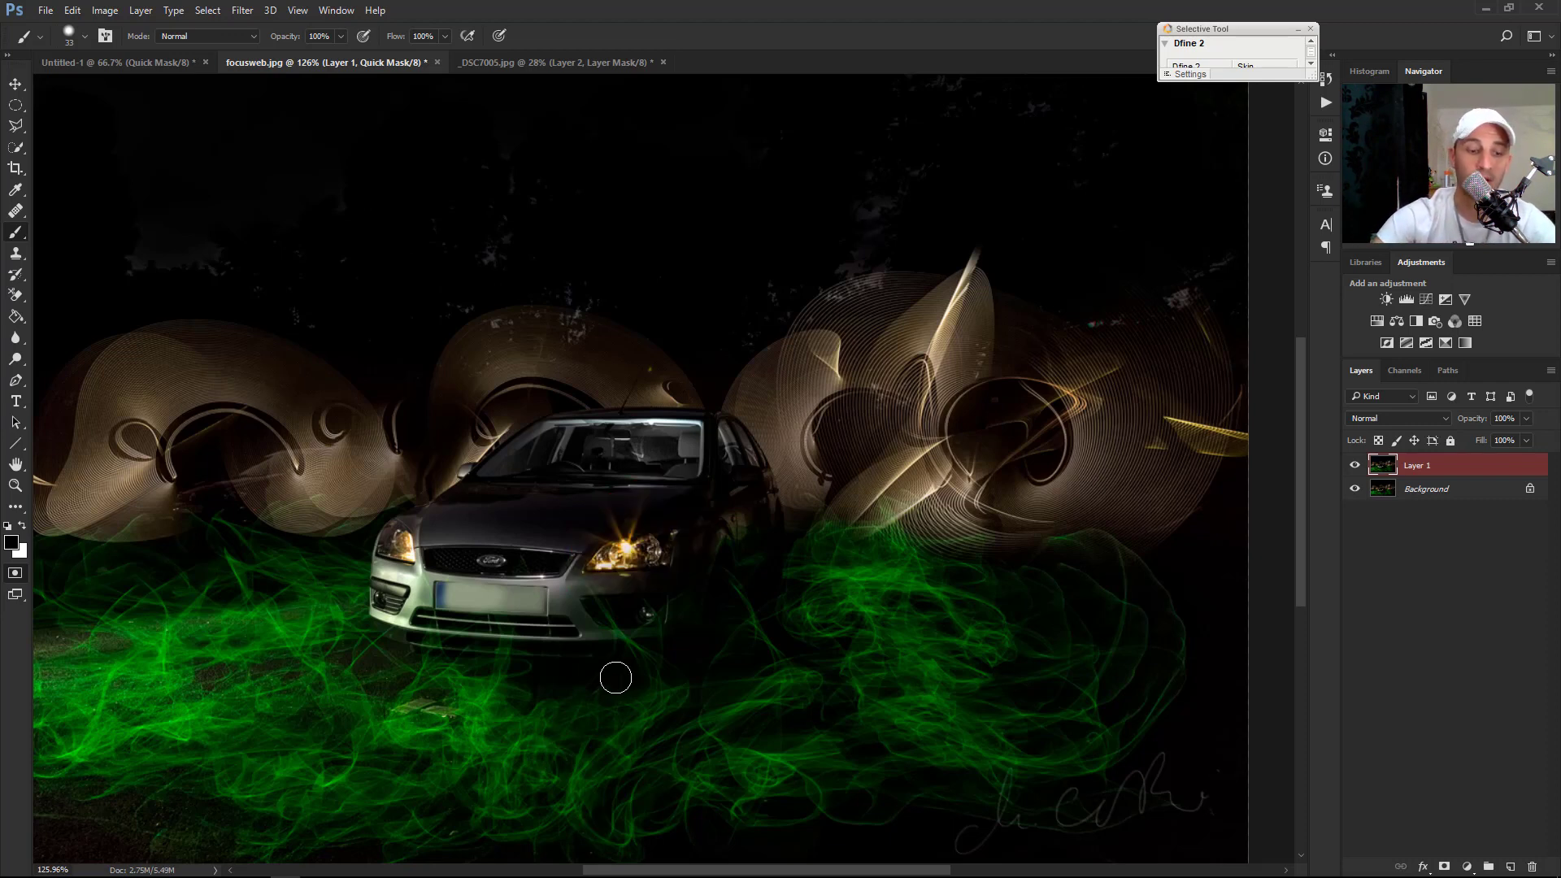
# Step: Paint over all the green smoke around the car in Quick Mask with a larger brush, and convert the mask into a selection
pyautogui.moveTo(817, 593)
pyautogui.keyDown('alt'); pyautogui.mouseDown()
pyautogui.moveTo(845, 596)
pyautogui.moveTo(862, 567)
pyautogui.moveTo(843, 558)
pyautogui.moveTo(822, 617)
pyautogui.moveTo(913, 568)
pyautogui.moveTo(1003, 567)
pyautogui.moveTo(1108, 593)
pyautogui.moveTo(1143, 679)
pyautogui.moveTo(971, 773)
pyautogui.moveTo(756, 809)
pyautogui.moveTo(512, 821)
pyautogui.moveTo(307, 808)
pyautogui.moveTo(307, 780)
pyautogui.moveTo(105, 679)
pyautogui.moveTo(101, 591)
pyautogui.moveTo(296, 534)
pyautogui.moveTo(365, 548)
pyautogui.moveTo(428, 657)
pyautogui.moveTo(798, 696)
pyautogui.moveTo(1024, 620)
pyautogui.moveTo(819, 669)
pyautogui.moveTo(376, 697)
pyautogui.moveTo(179, 617)
pyautogui.moveTo(673, 739)
pyautogui.moveTo(1026, 698)
pyautogui.moveTo(278, 658)
pyautogui.moveTo(316, 603)
pyautogui.moveTo(245, 623)
pyautogui.moveTo(488, 756)
pyautogui.moveTo(376, 735)
pyautogui.moveTo(526, 679)
pyautogui.moveTo(940, 680)
pyautogui.moveTo(599, 808)
pyautogui.moveTo(349, 822)
pyautogui.moveTo(738, 809)
pyautogui.moveTo(846, 788)
pyautogui.moveTo(370, 760)
pyautogui.mouseUp(); pyautogui.keyUp('alt')
pyautogui.scroll(-1, 306, 780)
pyautogui.press('q')
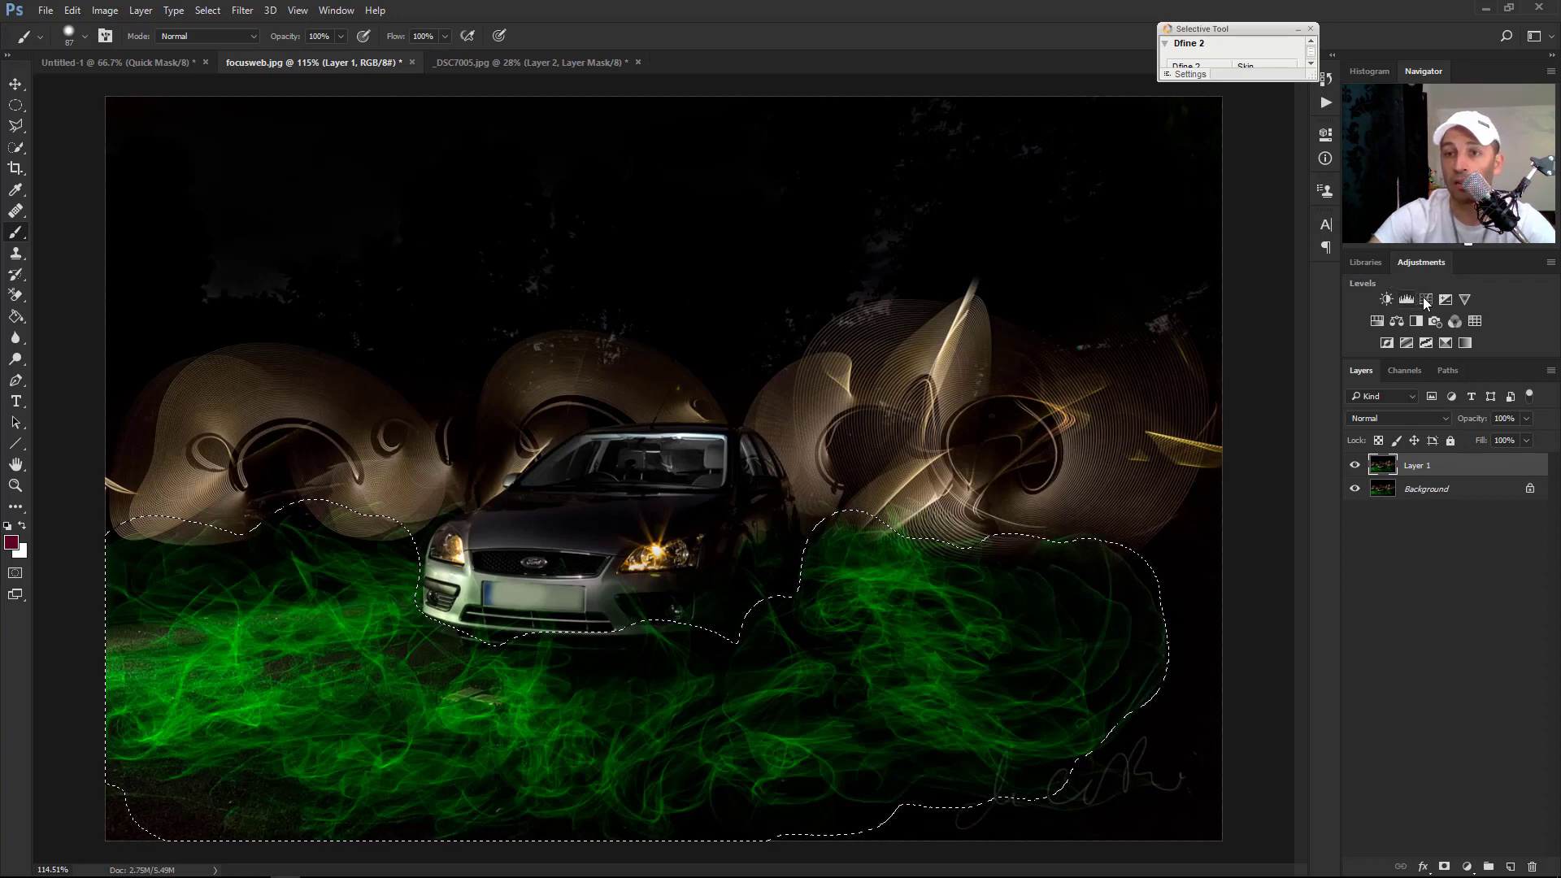
# Step: Add a Hue/Saturation adjustment layer limited to the smoke selection, and inspect its black-and-white layer mask
pyautogui.click(1377, 321)
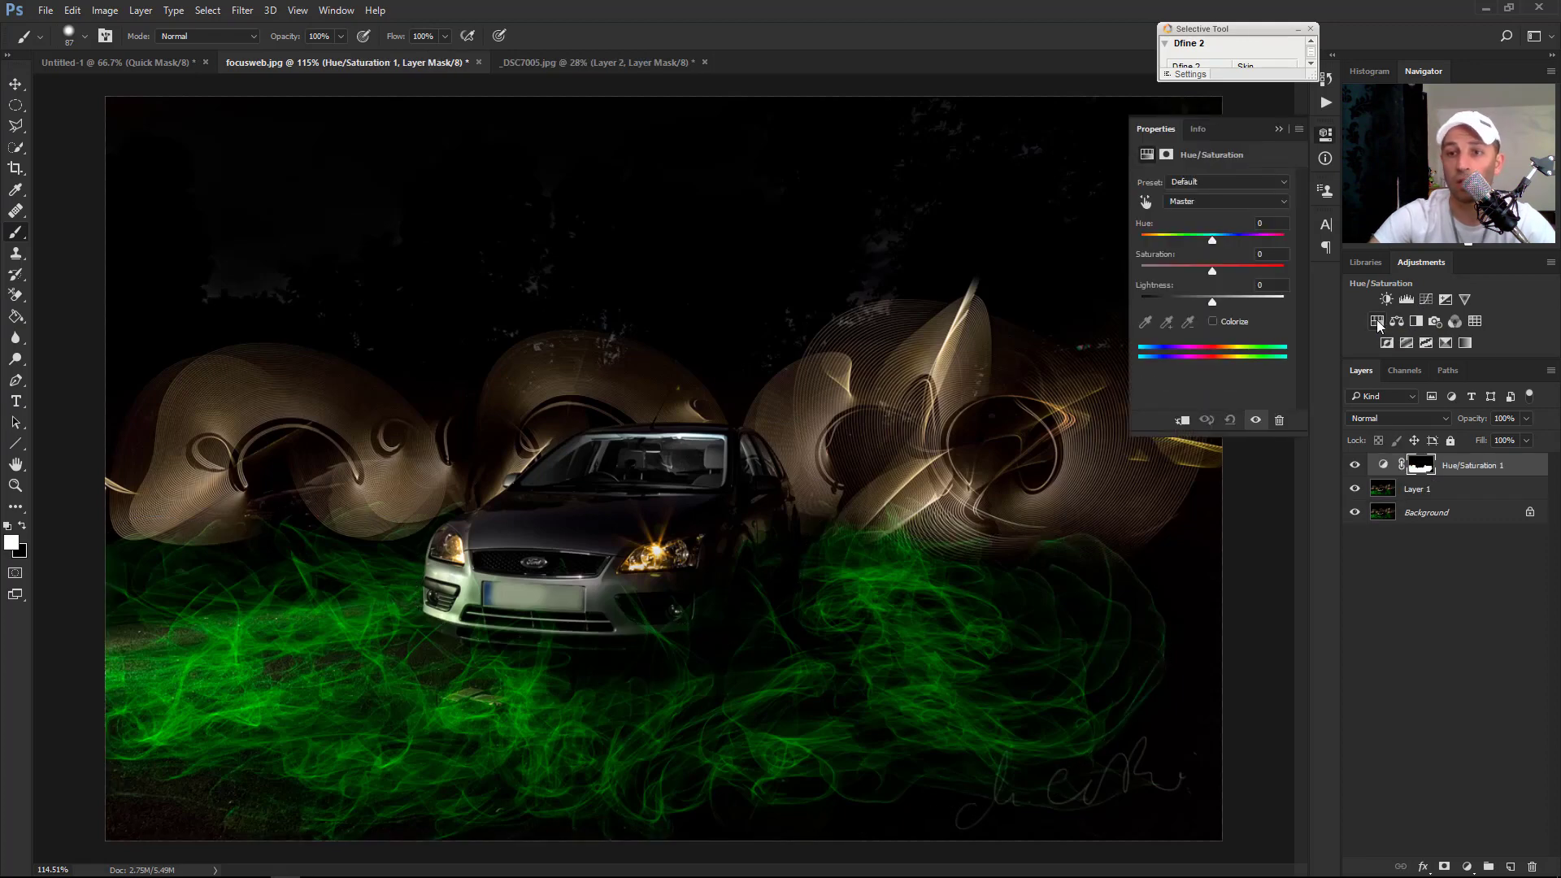
pyautogui.keyDown('alt'); pyautogui.click(1421, 467); pyautogui.keyUp('alt')
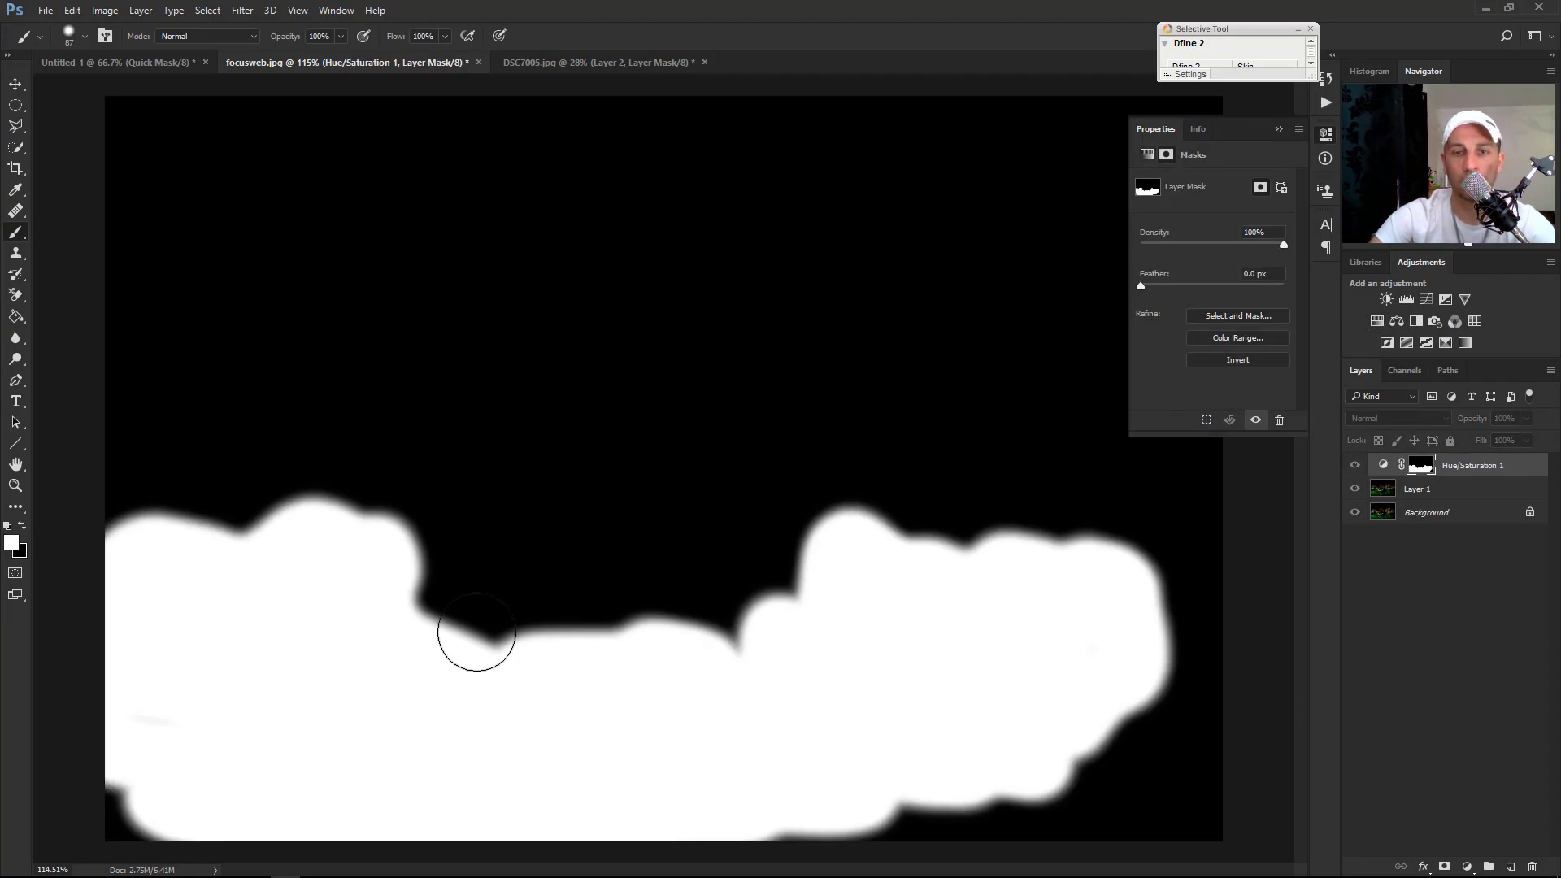
pyautogui.keyDown('alt'); pyautogui.click(1428, 470); pyautogui.keyUp('alt')
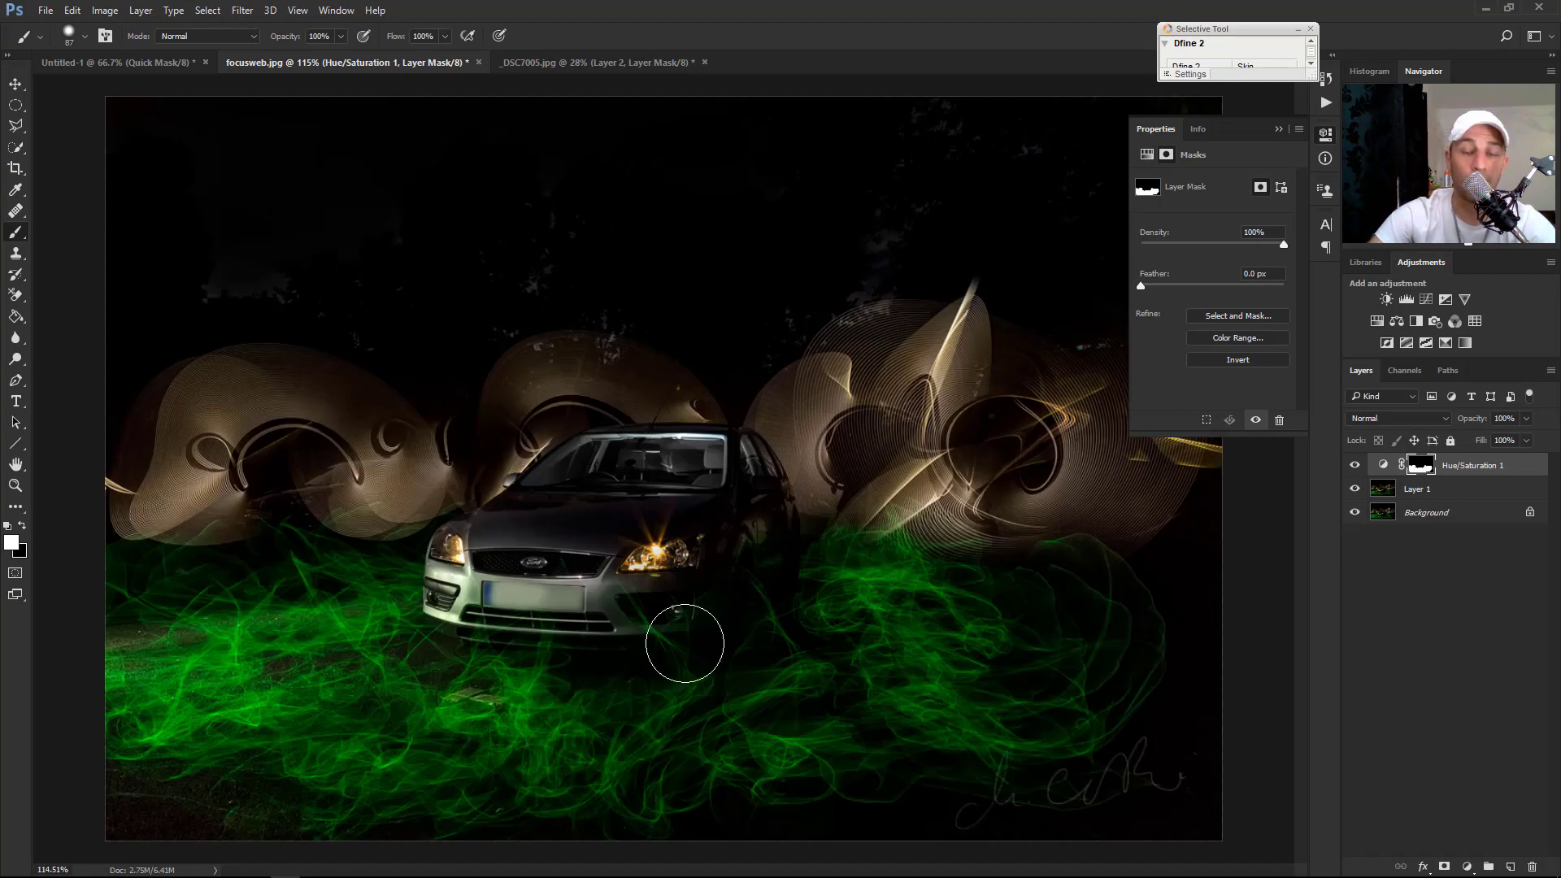
pyautogui.keyDown('alt'); pyautogui.click(1419, 468); pyautogui.keyUp('alt')
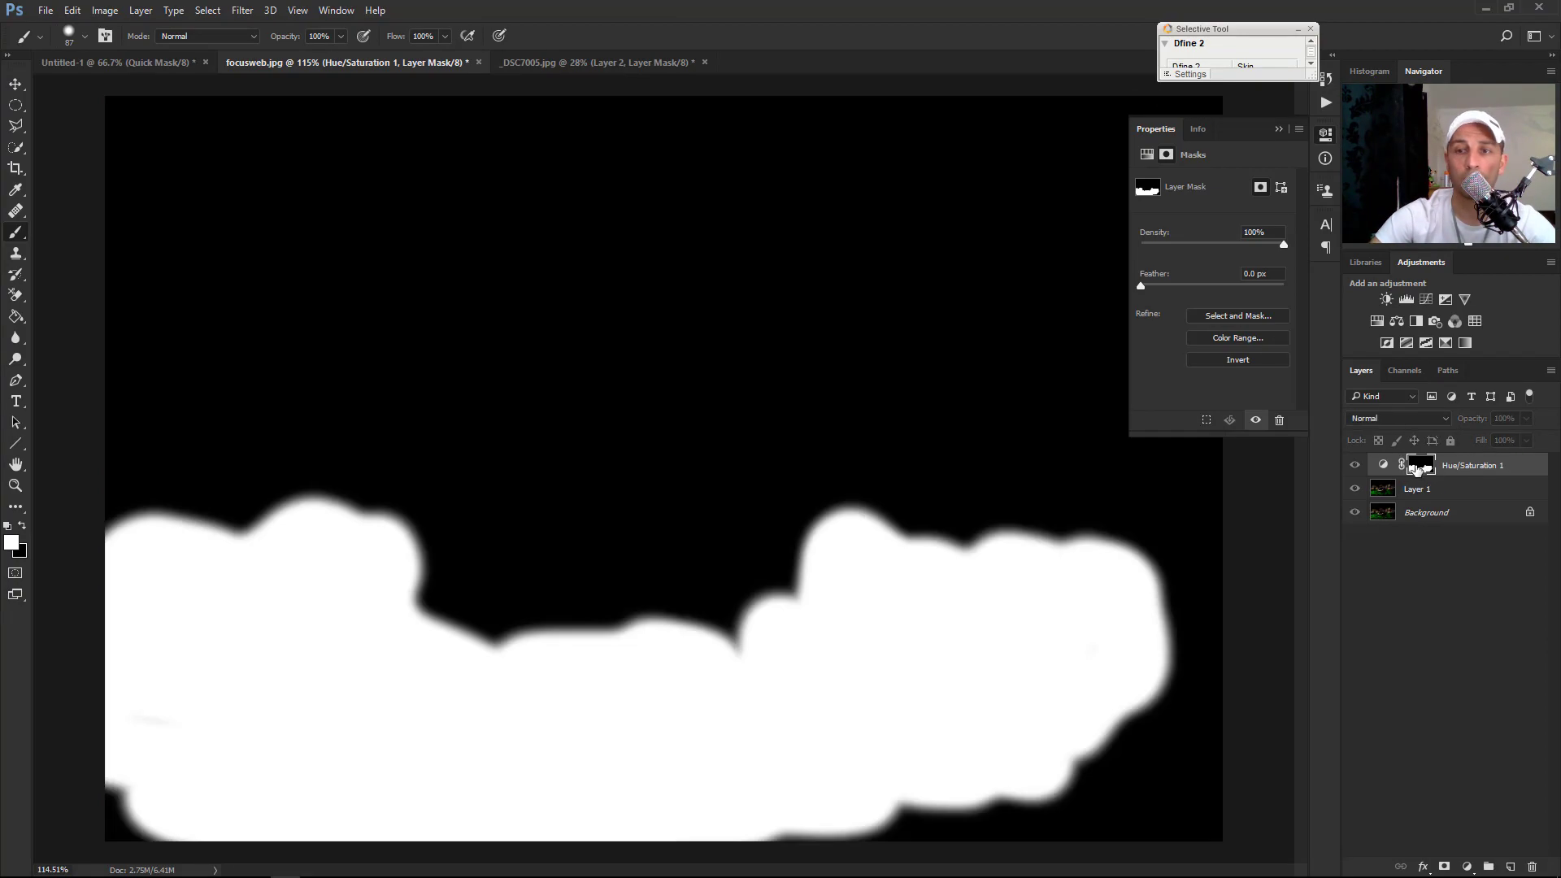
pyautogui.keyDown('alt'); pyautogui.click(1418, 468); pyautogui.keyUp('alt')
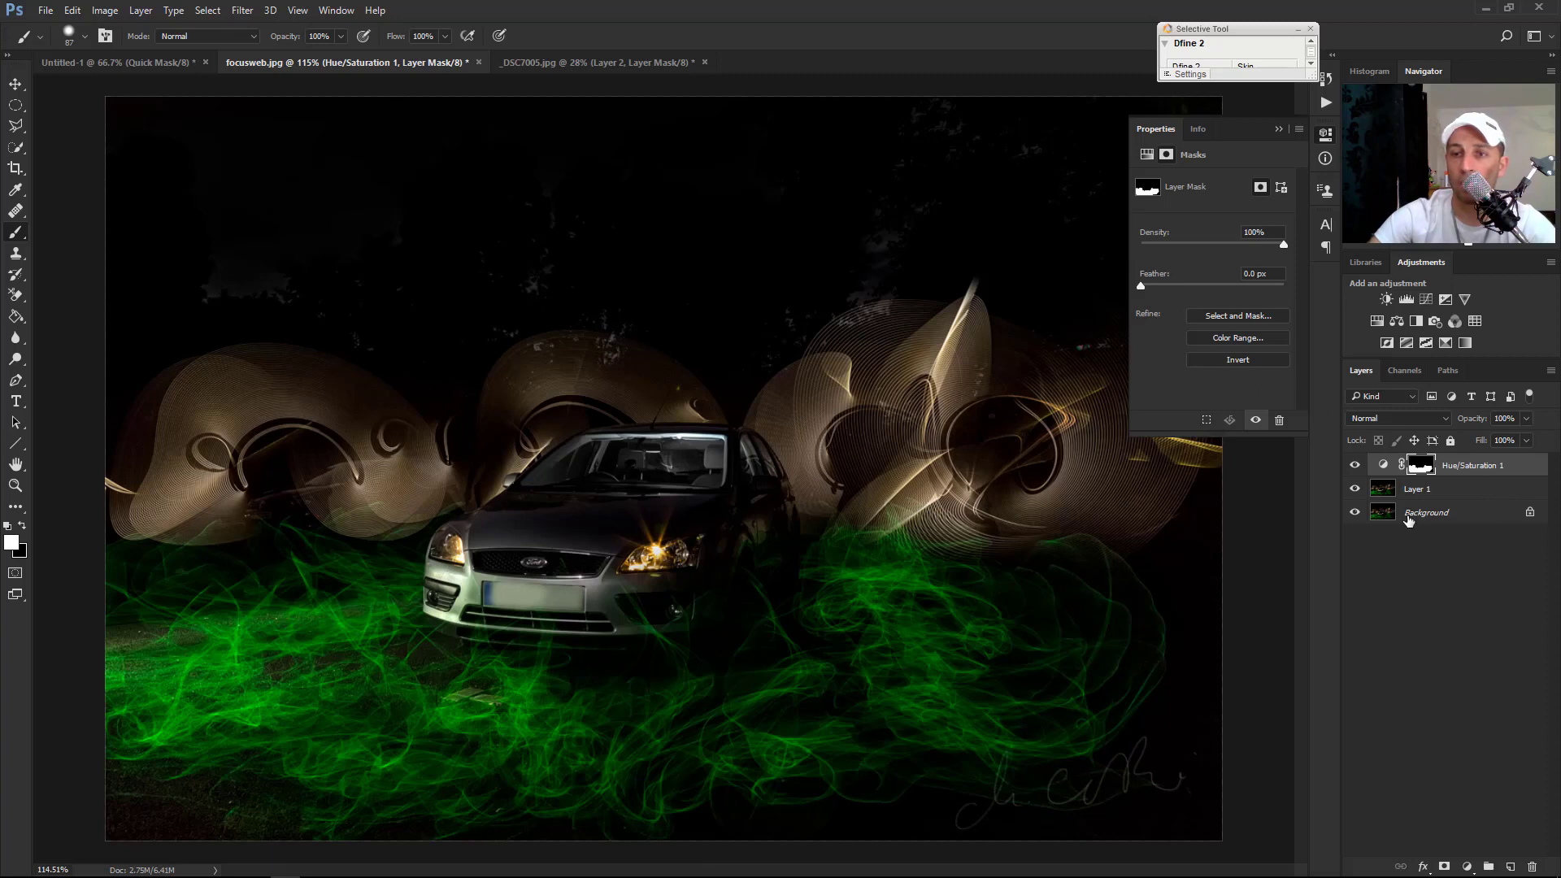
# Step: Set the Hue/Saturation layer's Master hue to +5, and its Greens to Hue +91, Saturation -44 and Lightness +53
pyautogui.click(1382, 467)
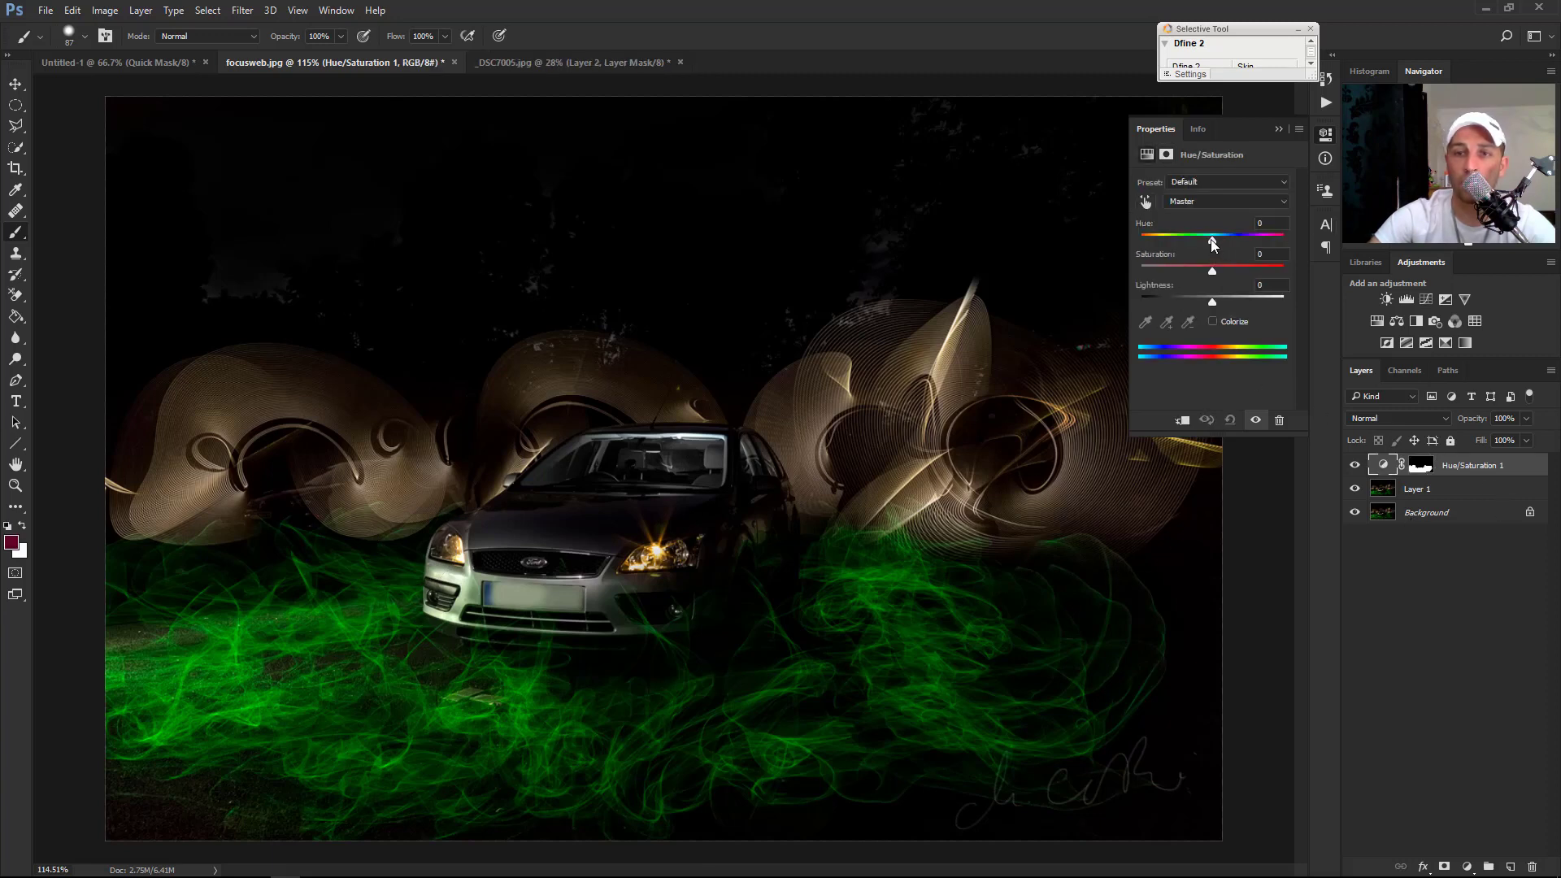
pyautogui.moveTo(1212, 242)
pyautogui.mouseDown()
pyautogui.moveTo(1138, 240)
pyautogui.moveTo(1228, 238)
pyautogui.mouseUp()
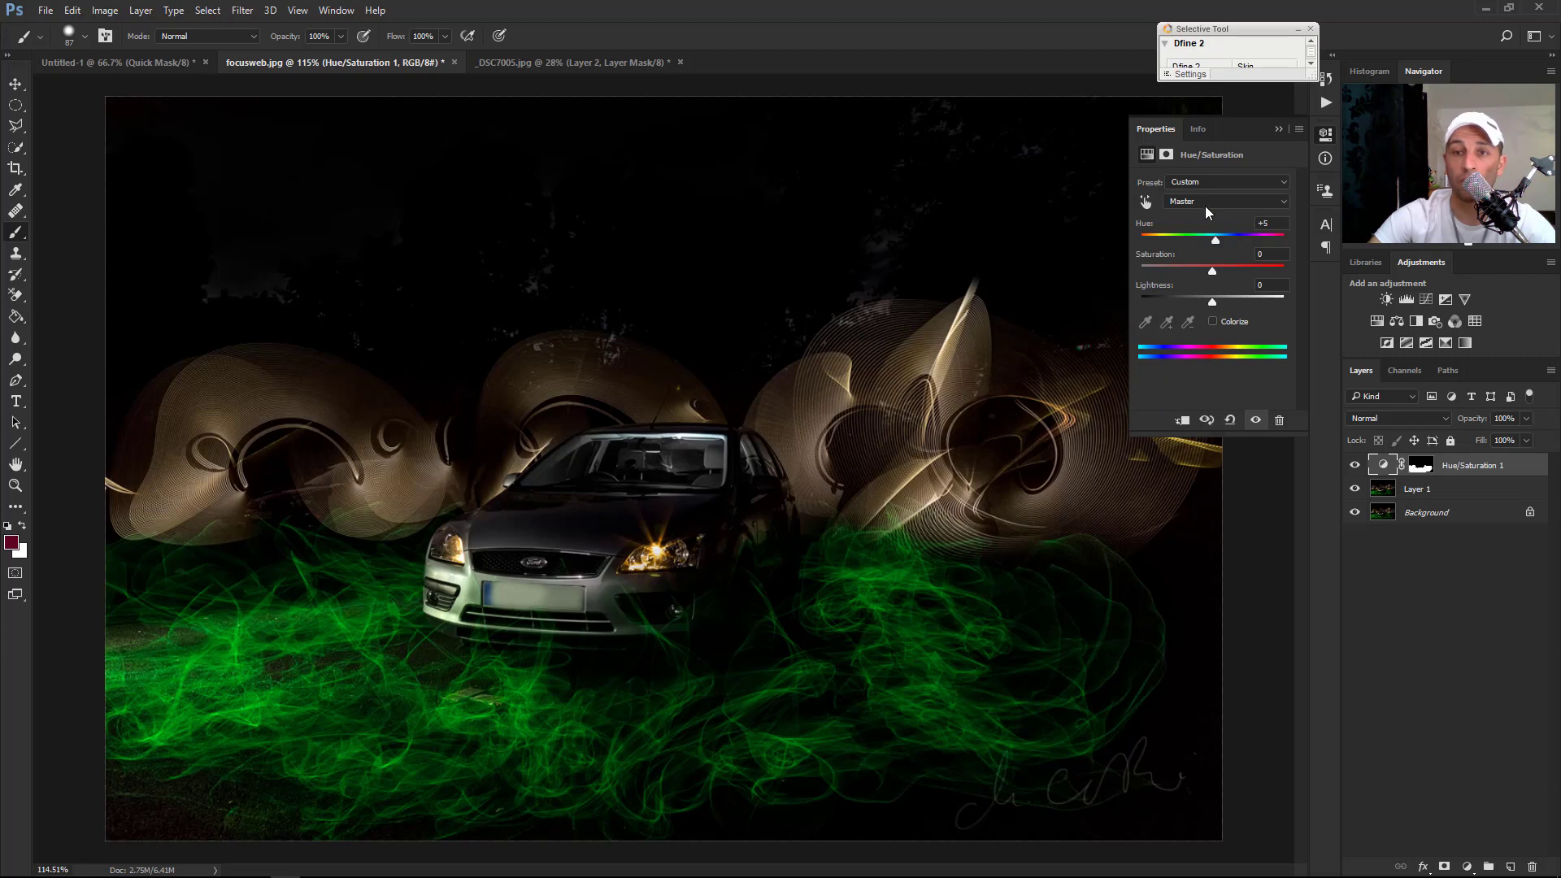
pyautogui.click(1204, 202)
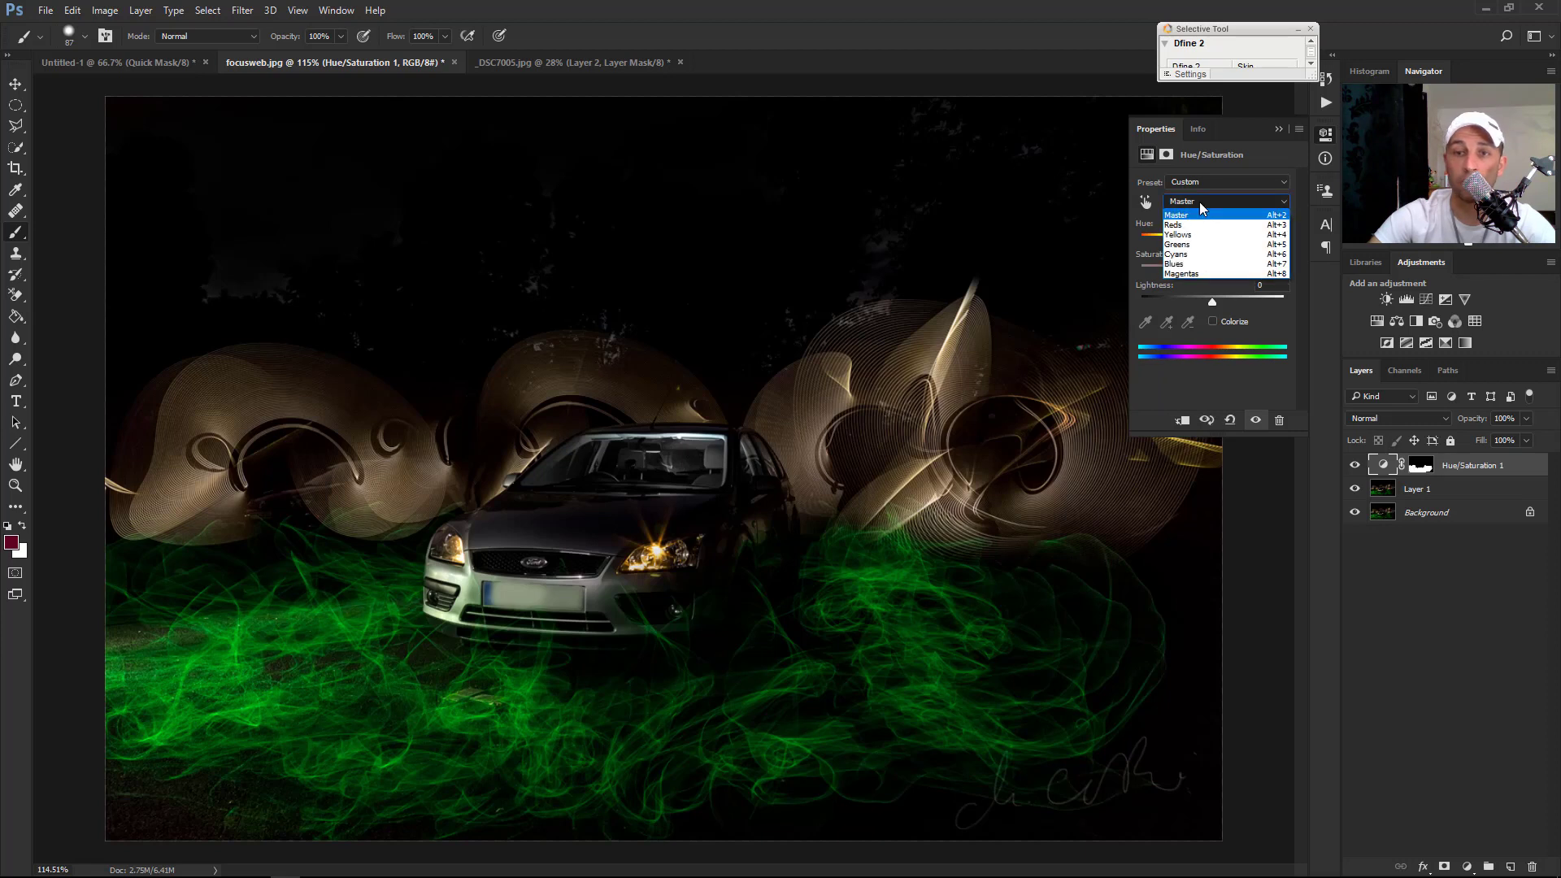
pyautogui.click(1192, 246)
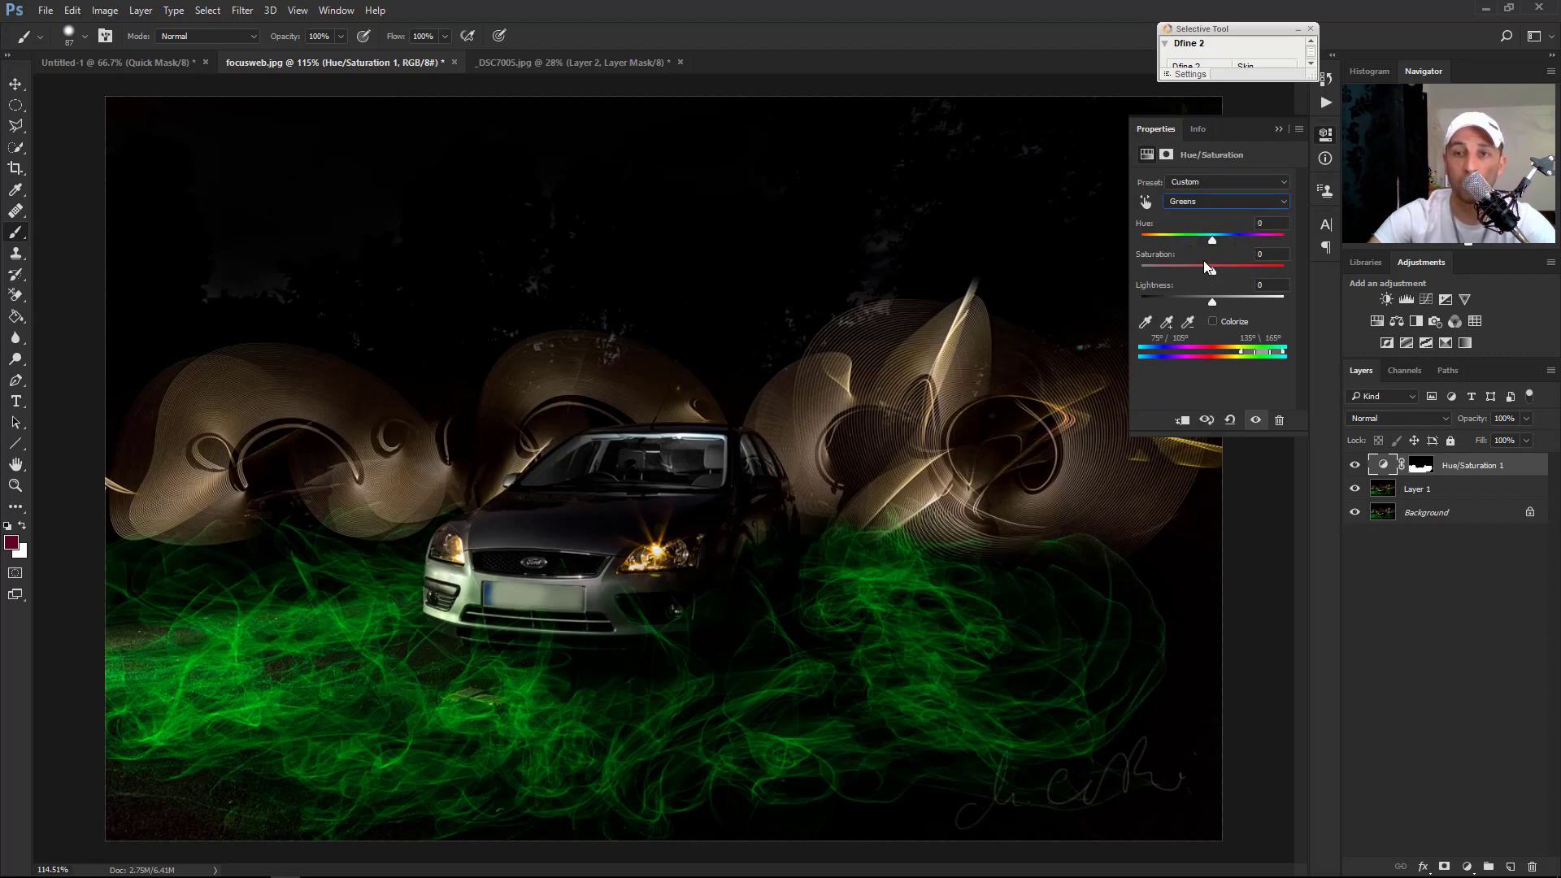
pyautogui.moveTo(1212, 239); pyautogui.dragTo(1257, 234)
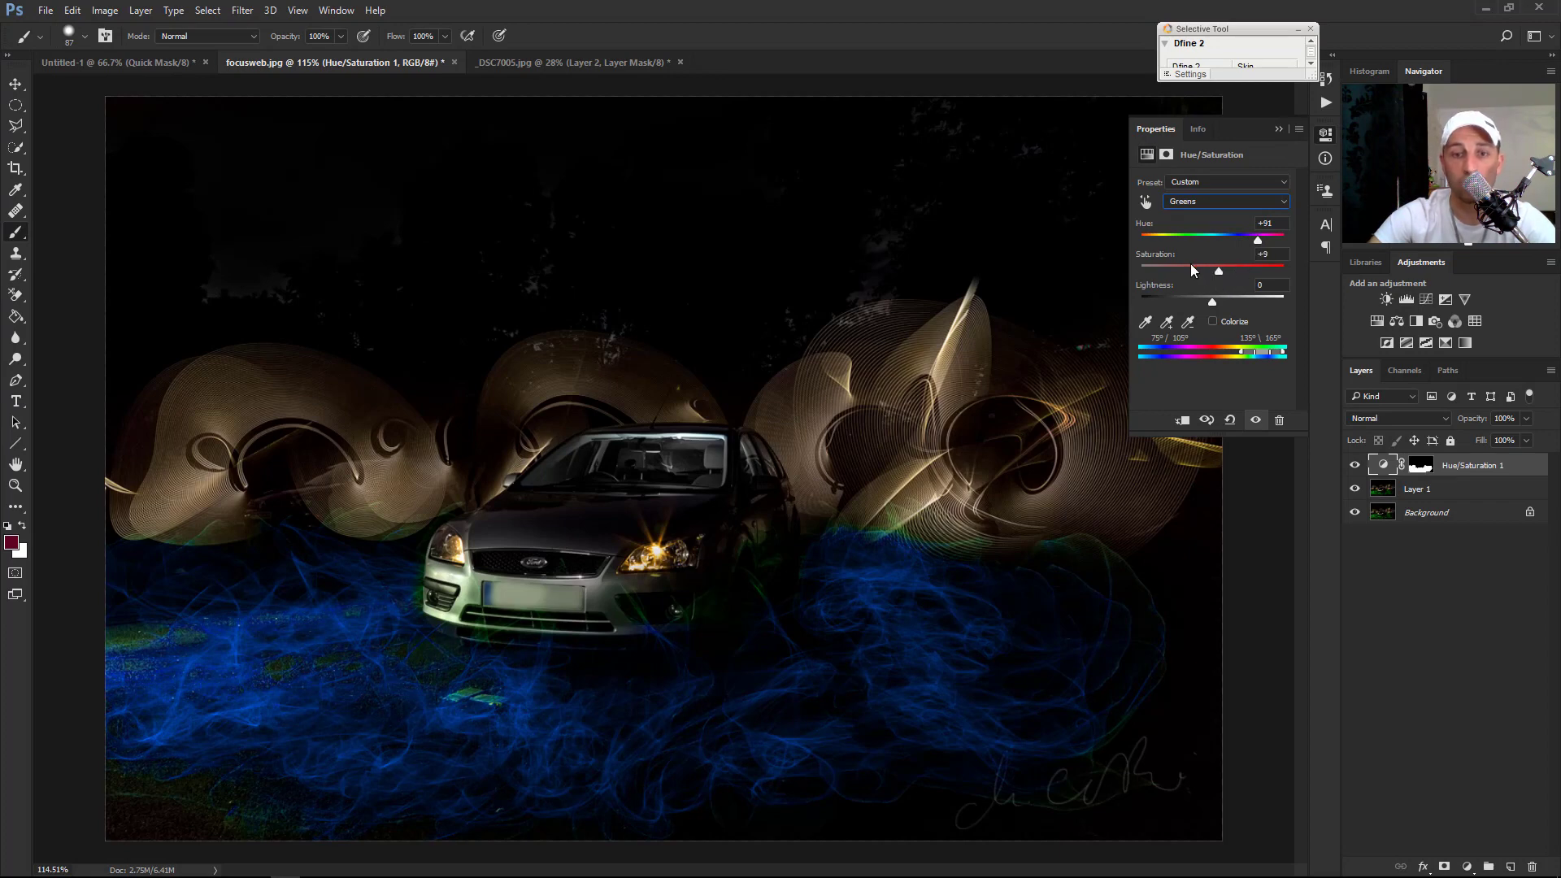
pyautogui.moveTo(1194, 271); pyautogui.dragTo(1231, 292)
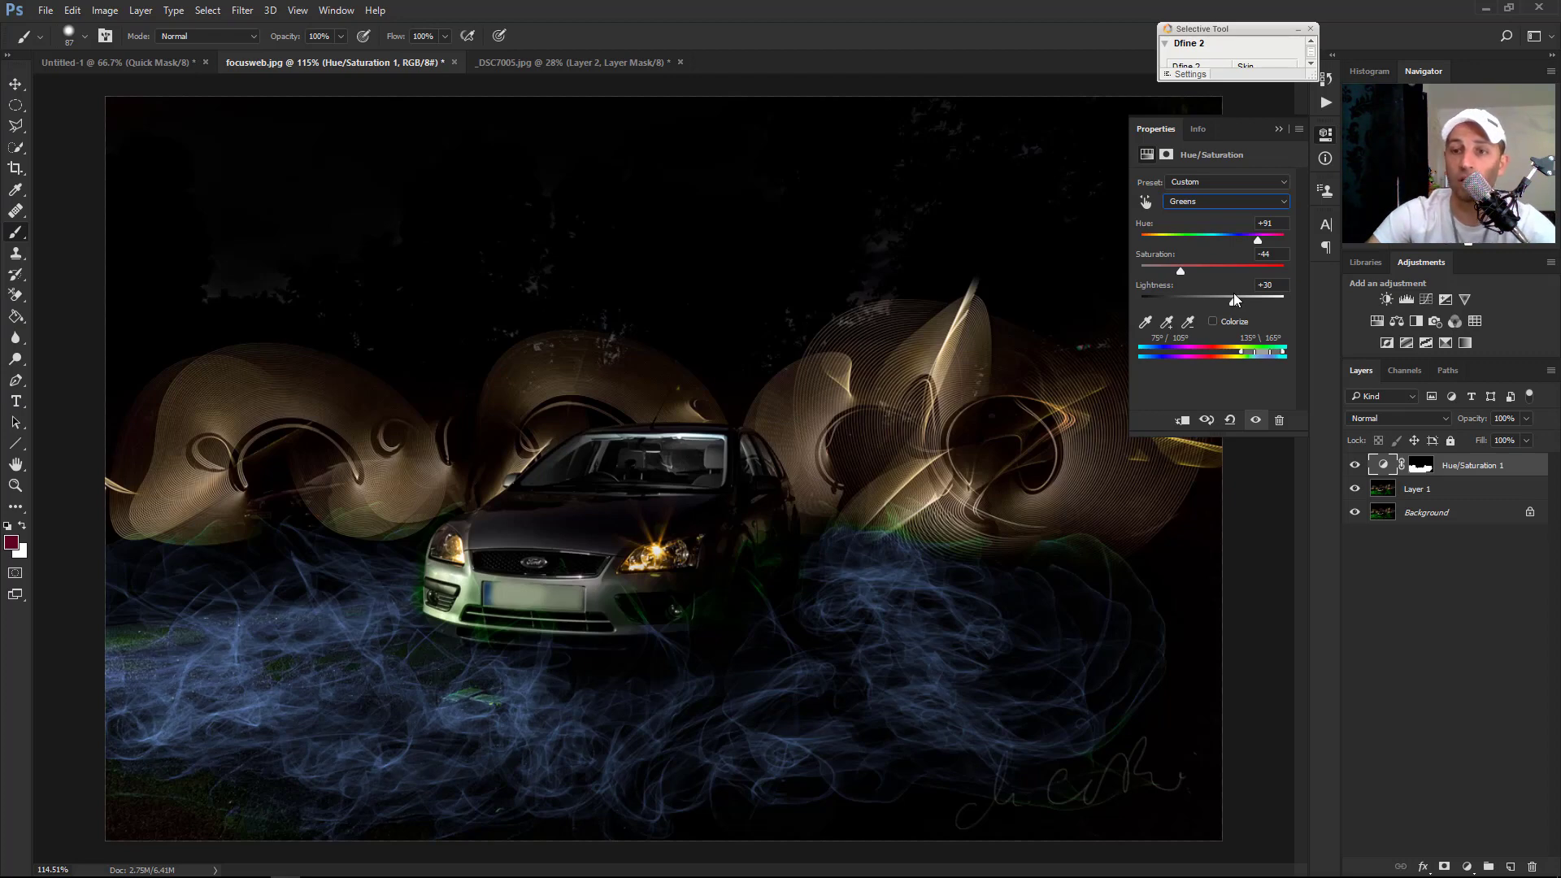
pyautogui.moveTo(1231, 295); pyautogui.dragTo(1250, 299)
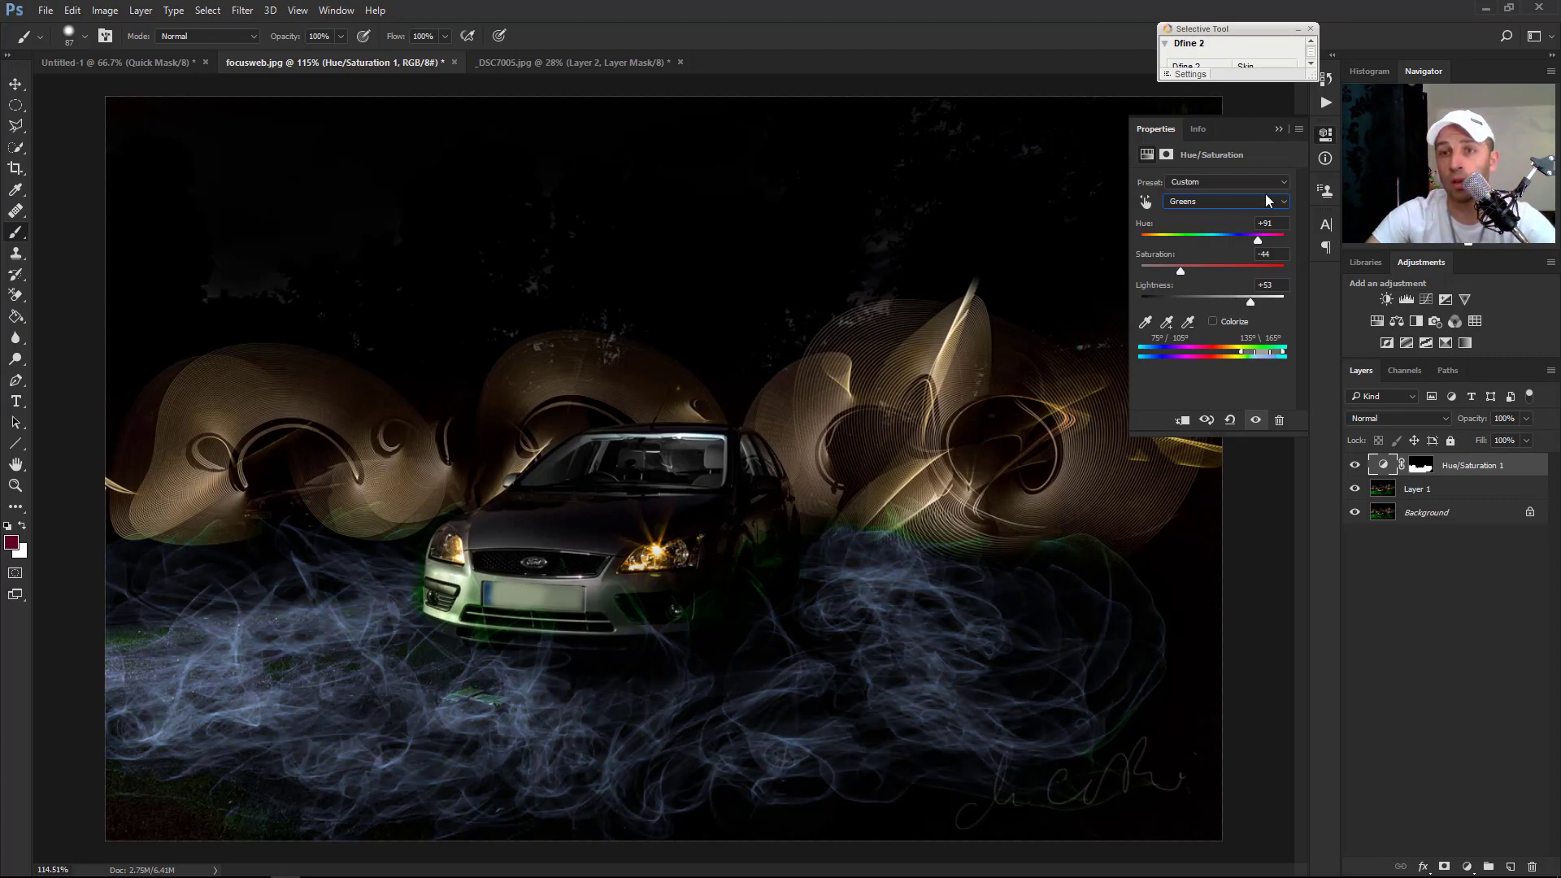
pyautogui.click(1274, 131)
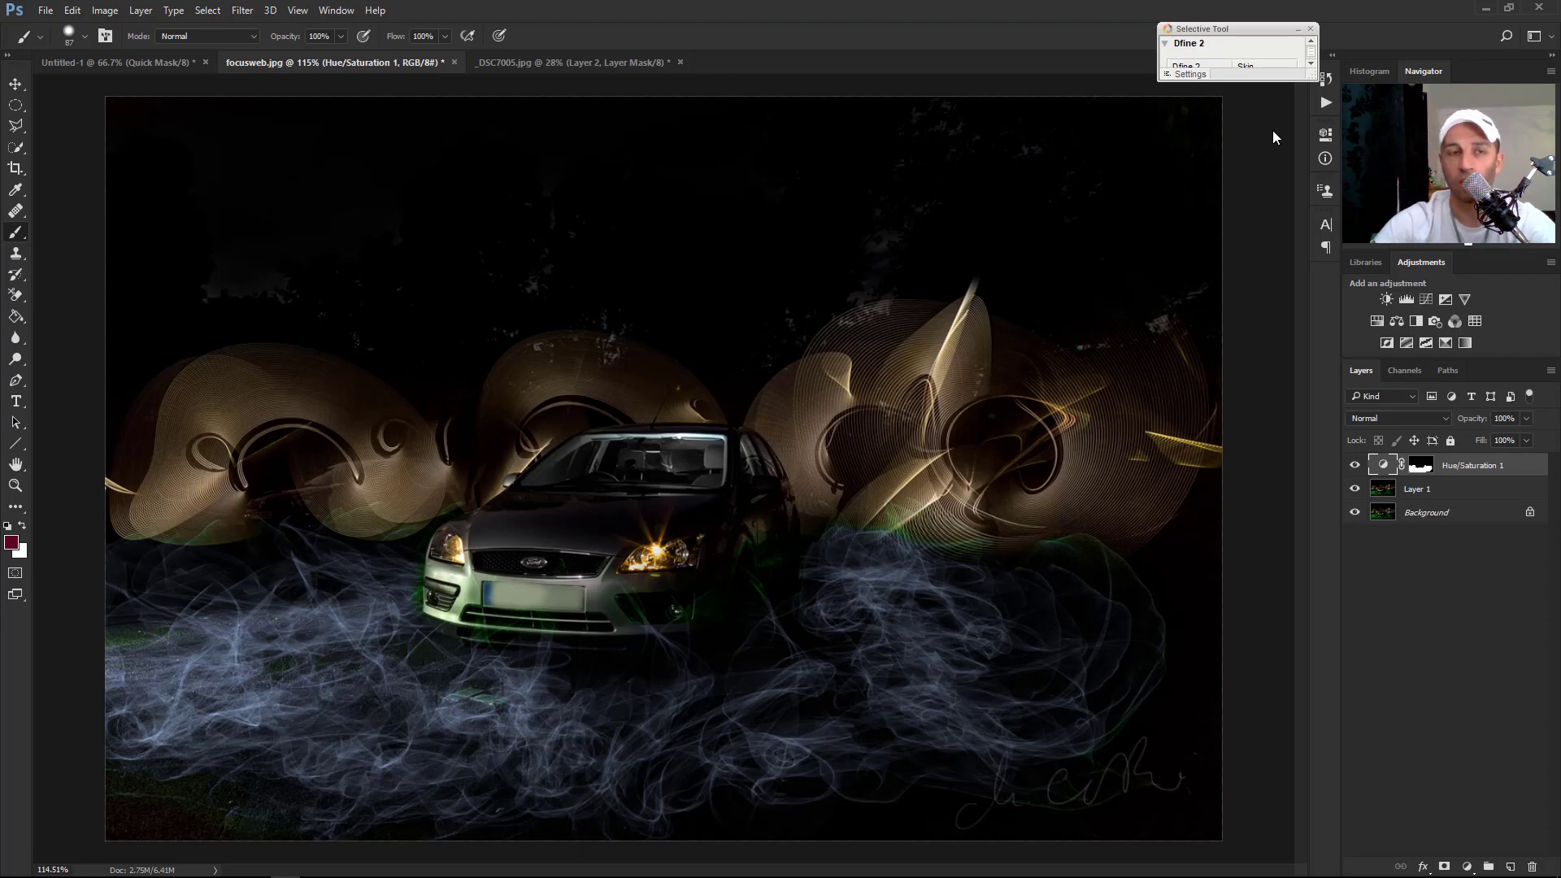
# Step: Switch to the _DSC7005.jpg portrait and view only its Background layer with the whole image in sight
pyautogui.click(551, 63)
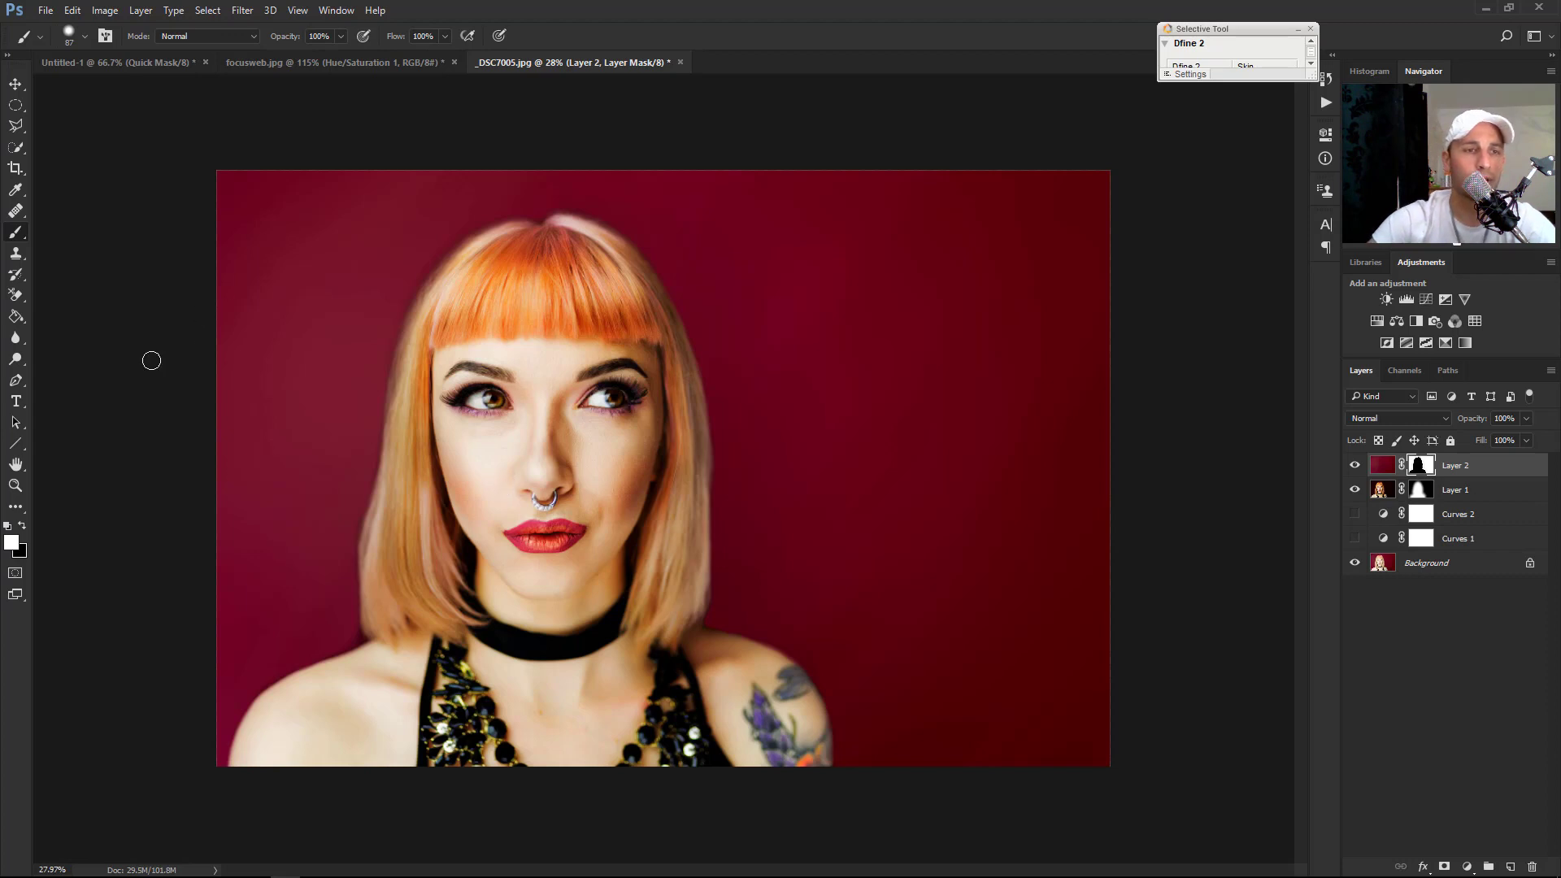
pyautogui.doubleClick(16, 480)
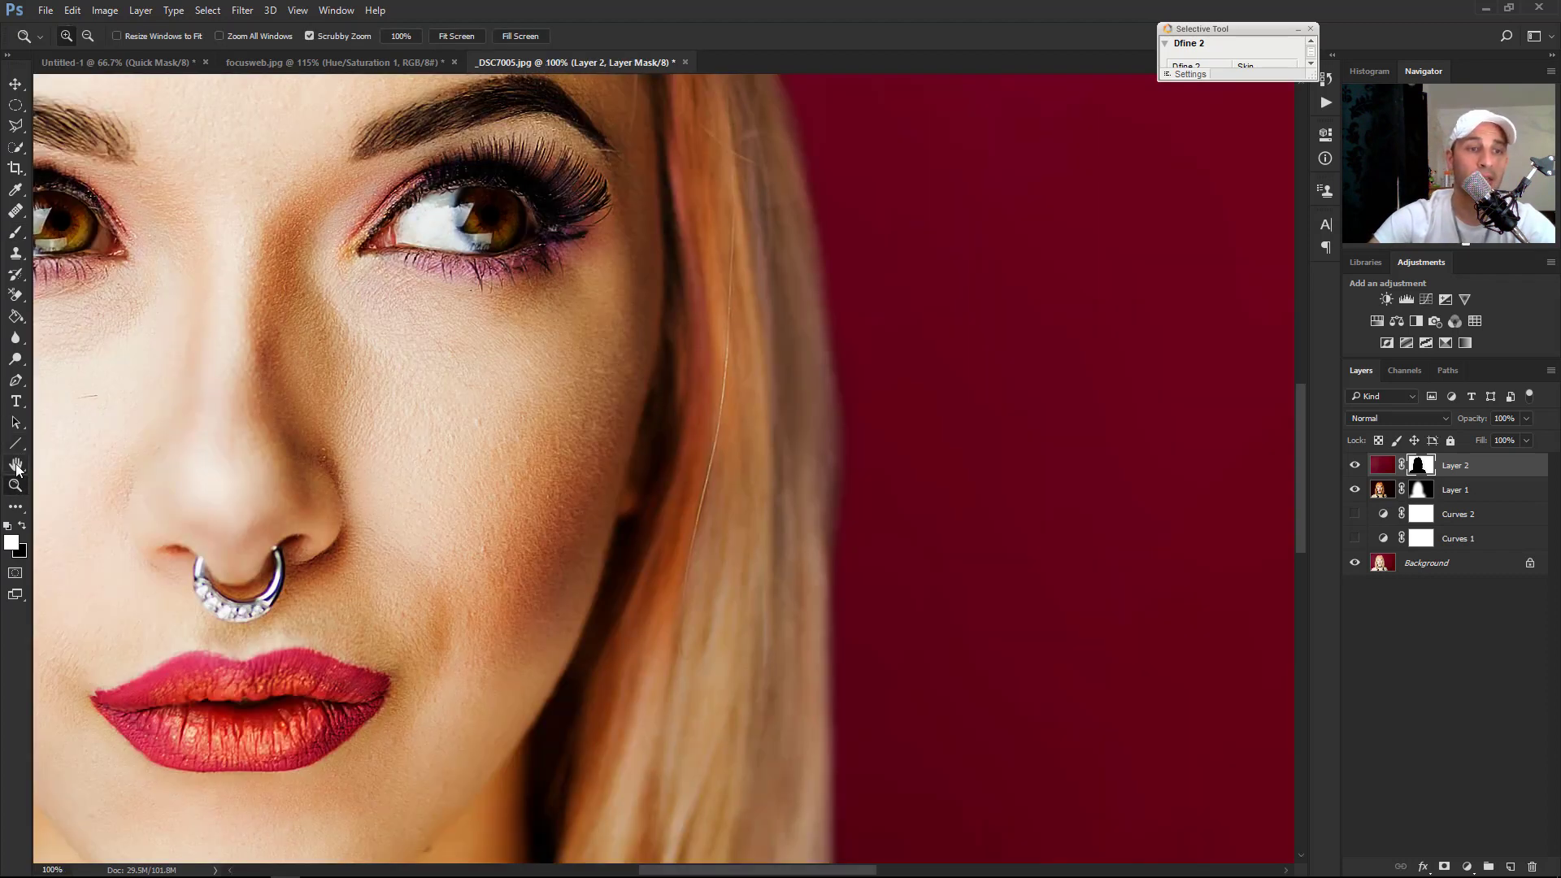
pyautogui.doubleClick(17, 464)
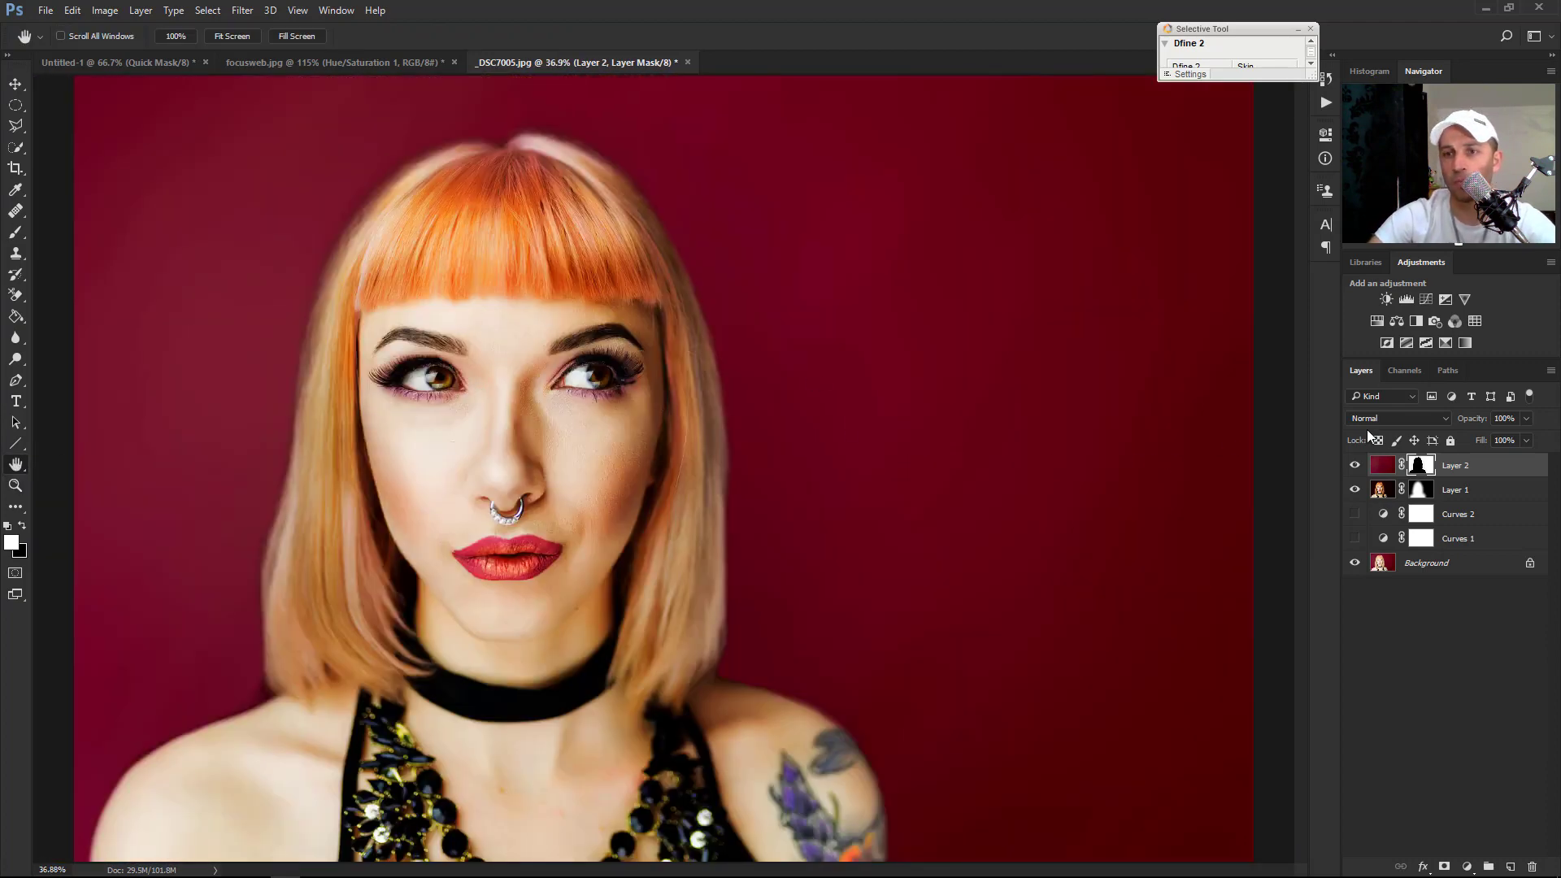
pyautogui.keyDown('alt'); pyautogui.click(1354, 565); pyautogui.keyUp('alt')
pyautogui.scroll(-3, 878, 558)
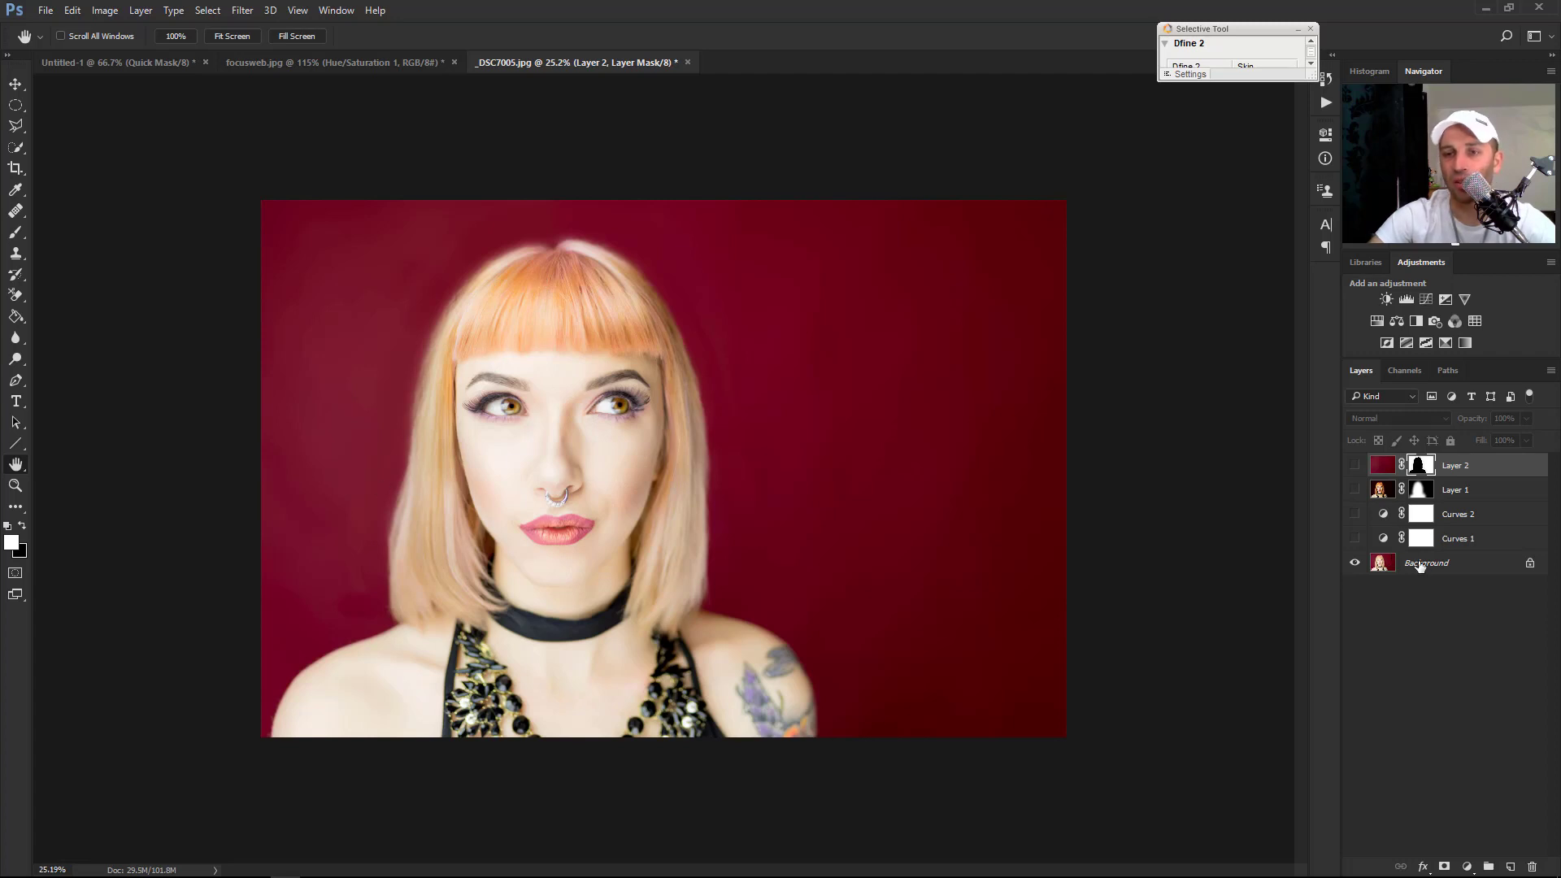
# Step: Select the Background layer and view it with Curves 1 and Curves 2 on, keeping Layer 1 and Layer 2 hidden
pyautogui.click(1498, 573)
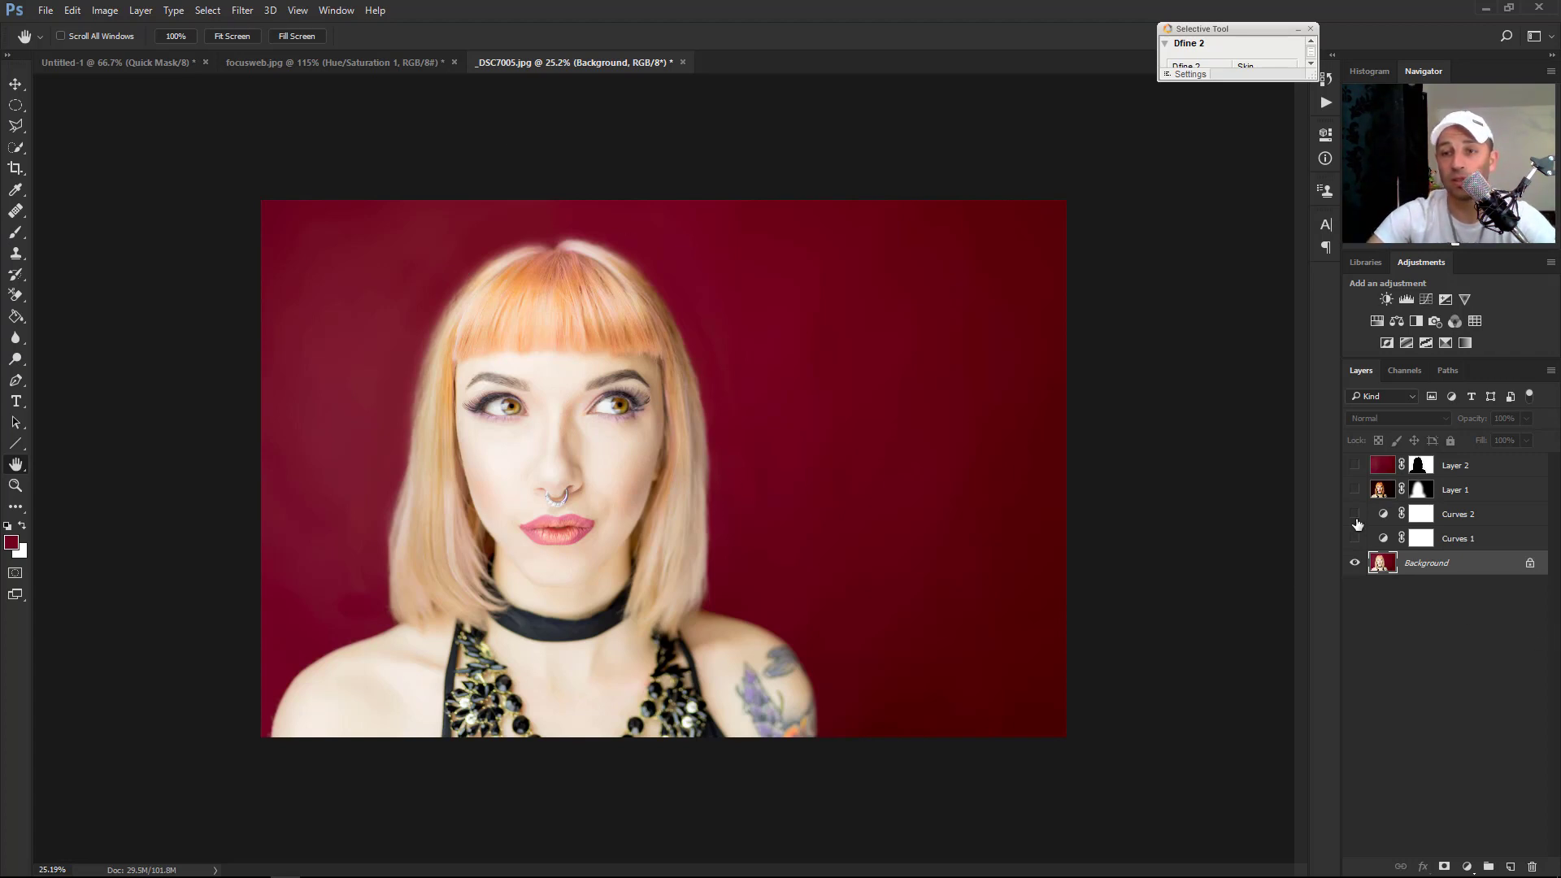
pyautogui.moveTo(1354, 538); pyautogui.dragTo(1354, 465)
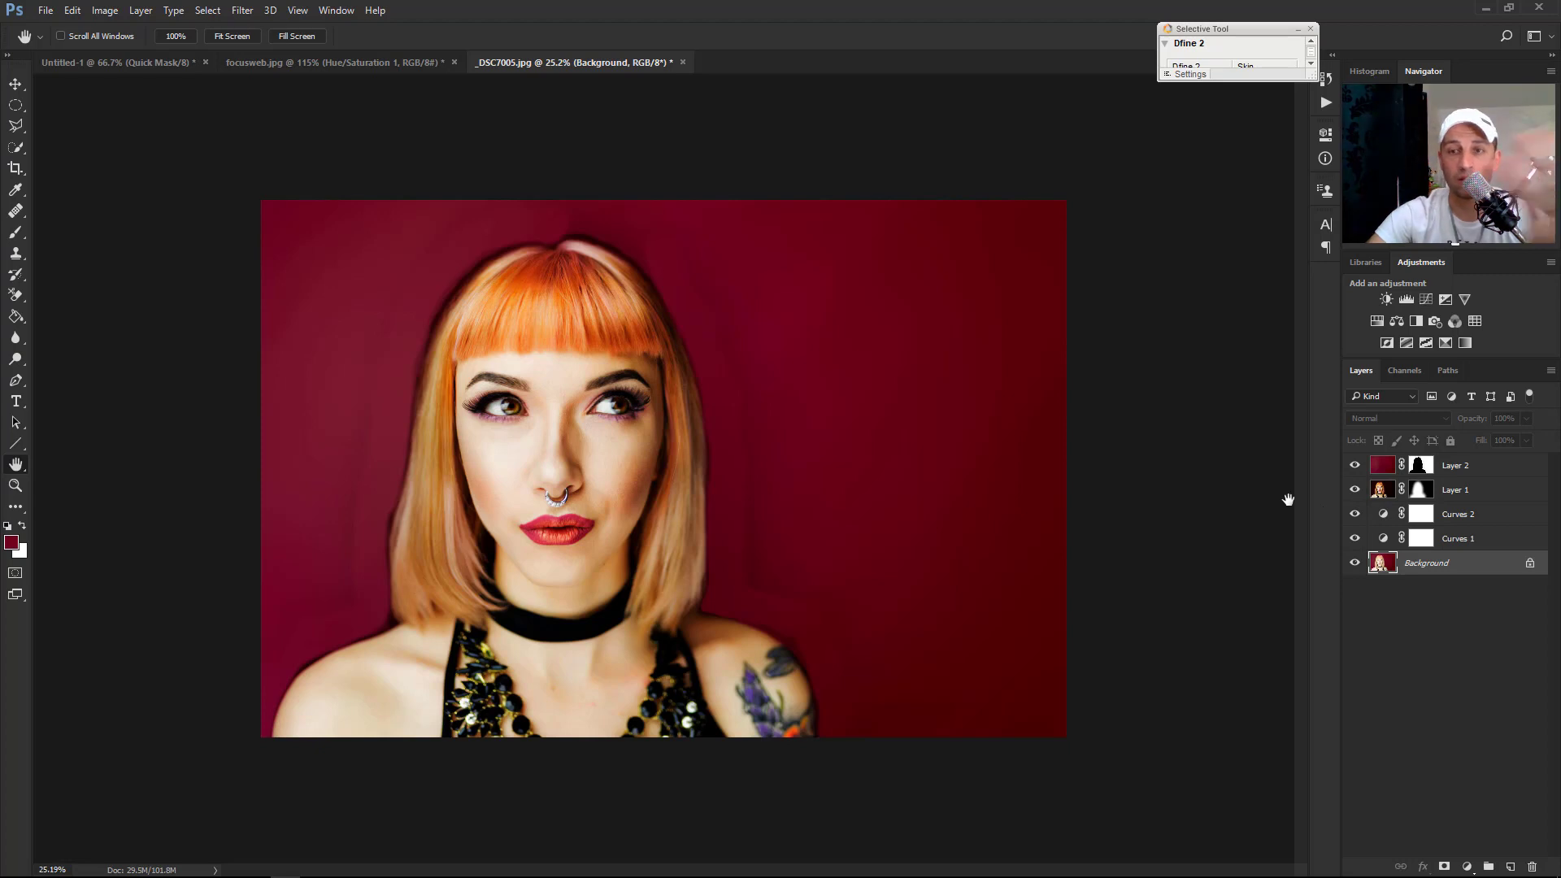
pyautogui.click(1354, 491)
pyautogui.click(1355, 465)
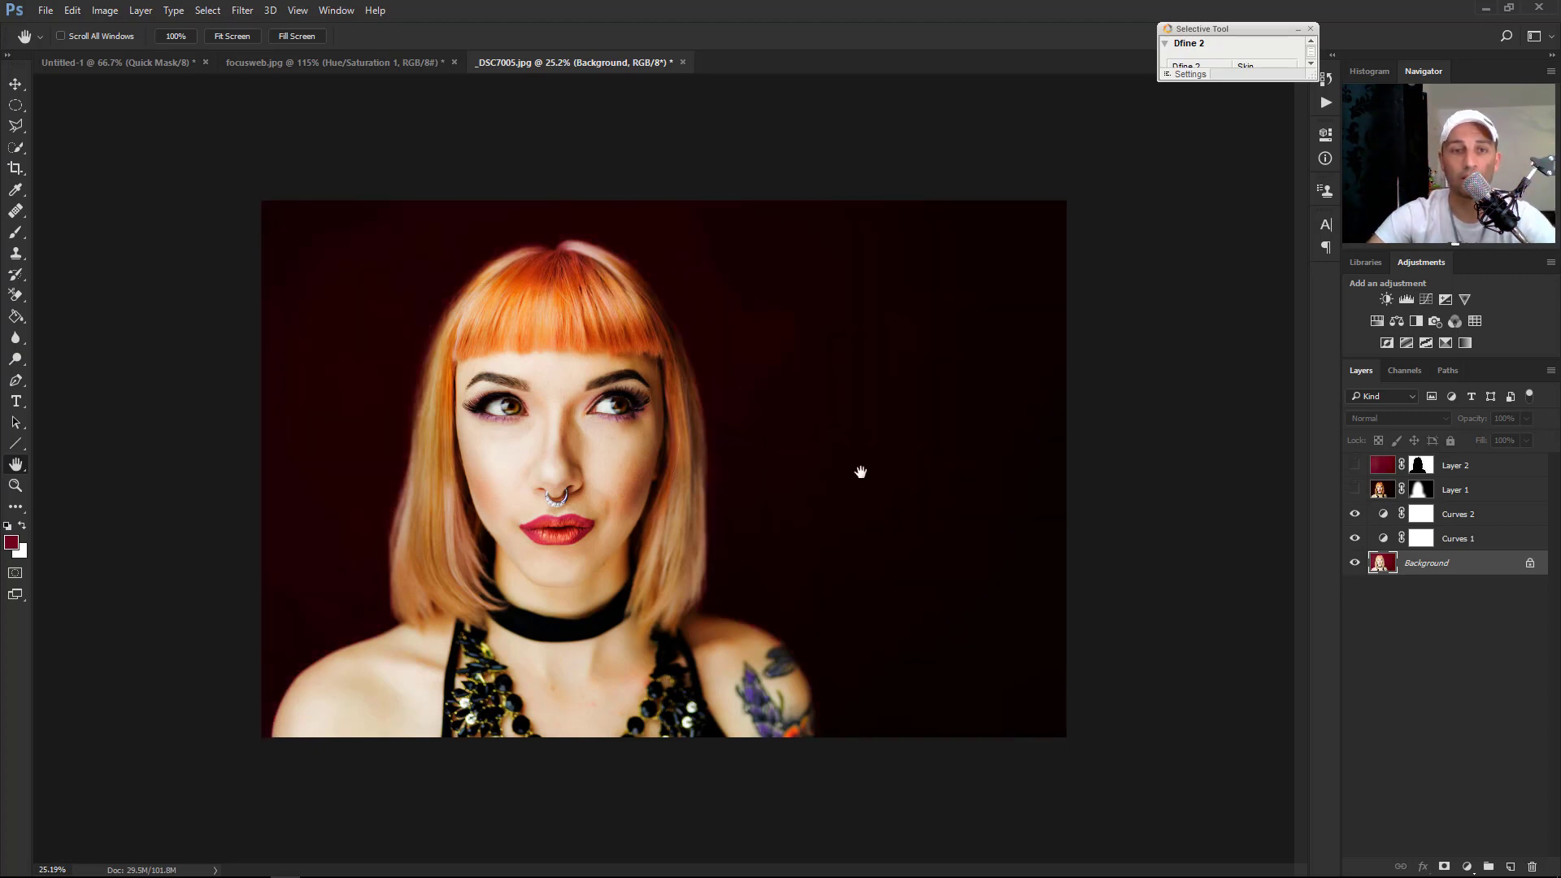
# Step: View the masked backdrop of Layer 2 alone, and show only Layer 1 over the Background layer instead
pyautogui.moveTo(1354, 513); pyautogui.dragTo(1354, 562)
pyautogui.click(1356, 470)
pyautogui.click(1398, 477)
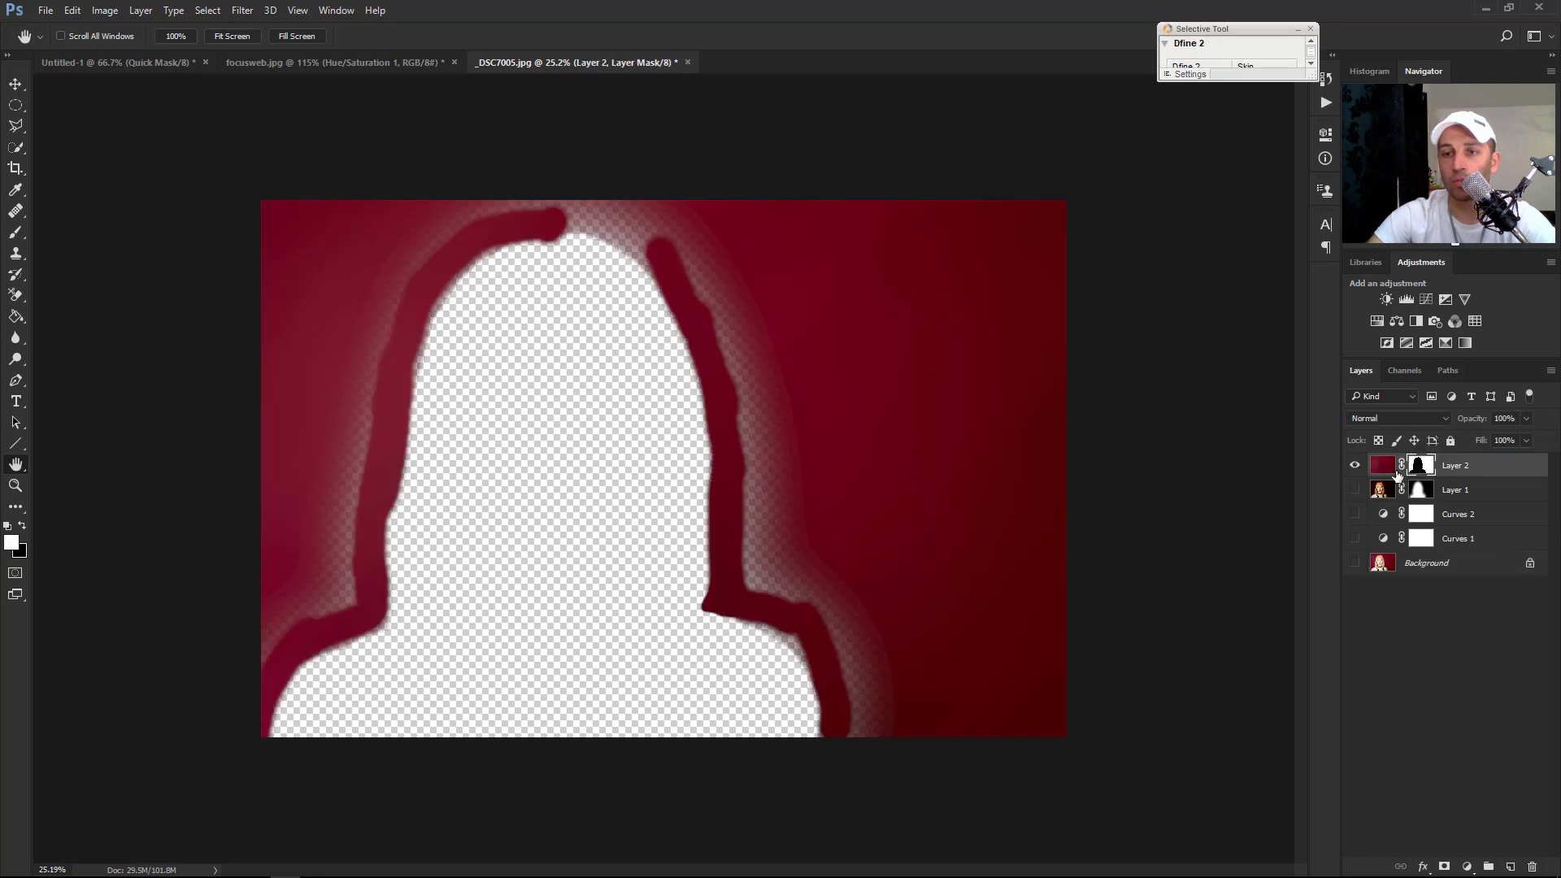
pyautogui.click(1355, 466)
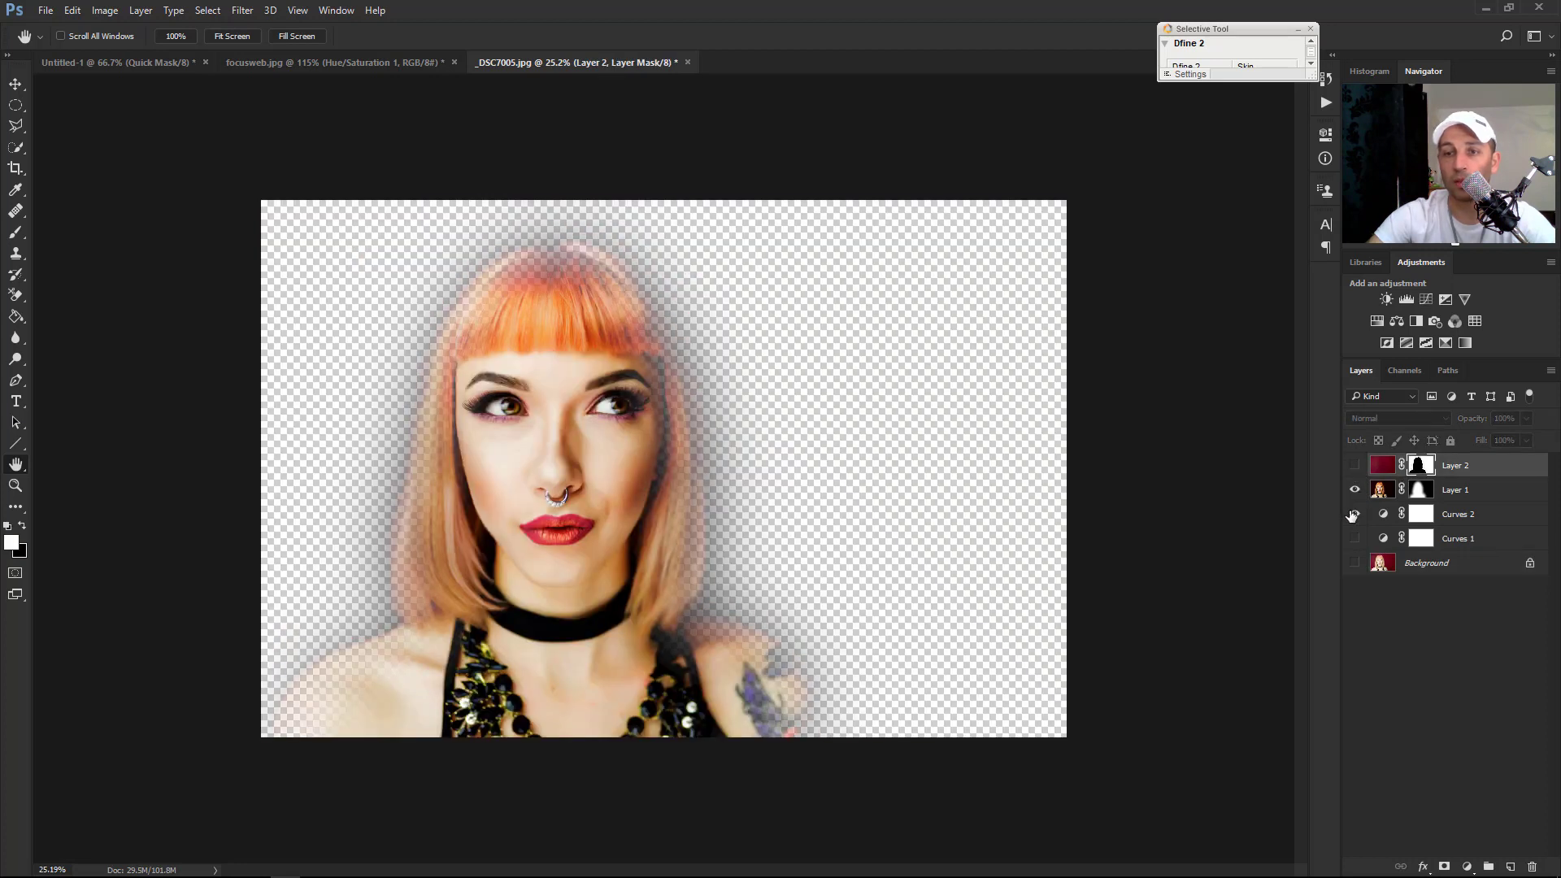
pyautogui.click(1355, 563)
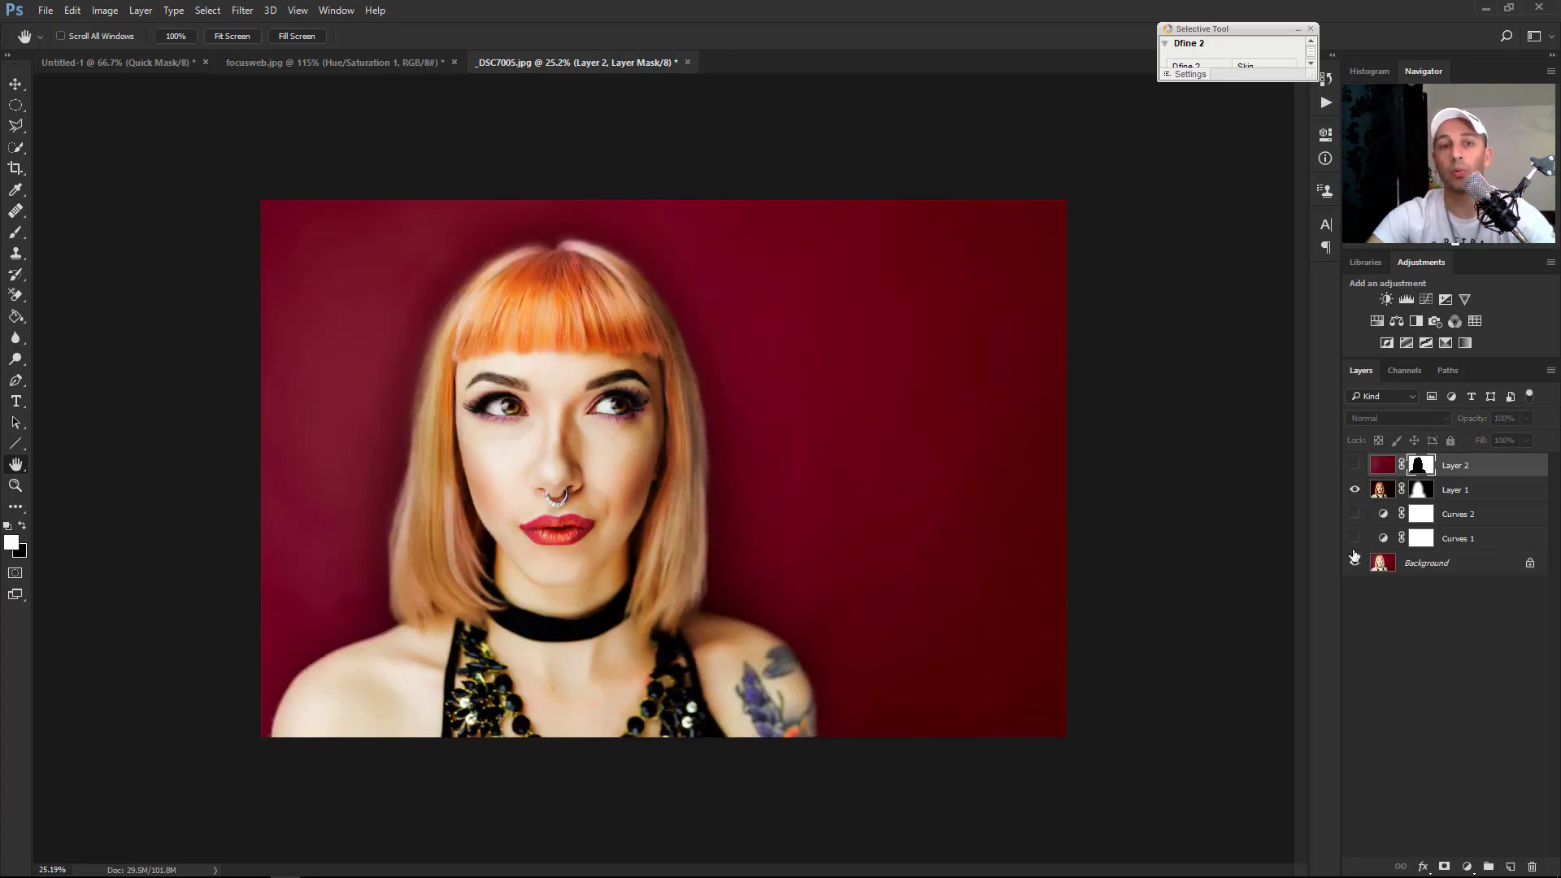
# Step: Stamp the visible layers into a new layer above Layer 1, and delete Layer 1, both Curves layers and the unlocked Background layer
pyautogui.click(1484, 498)
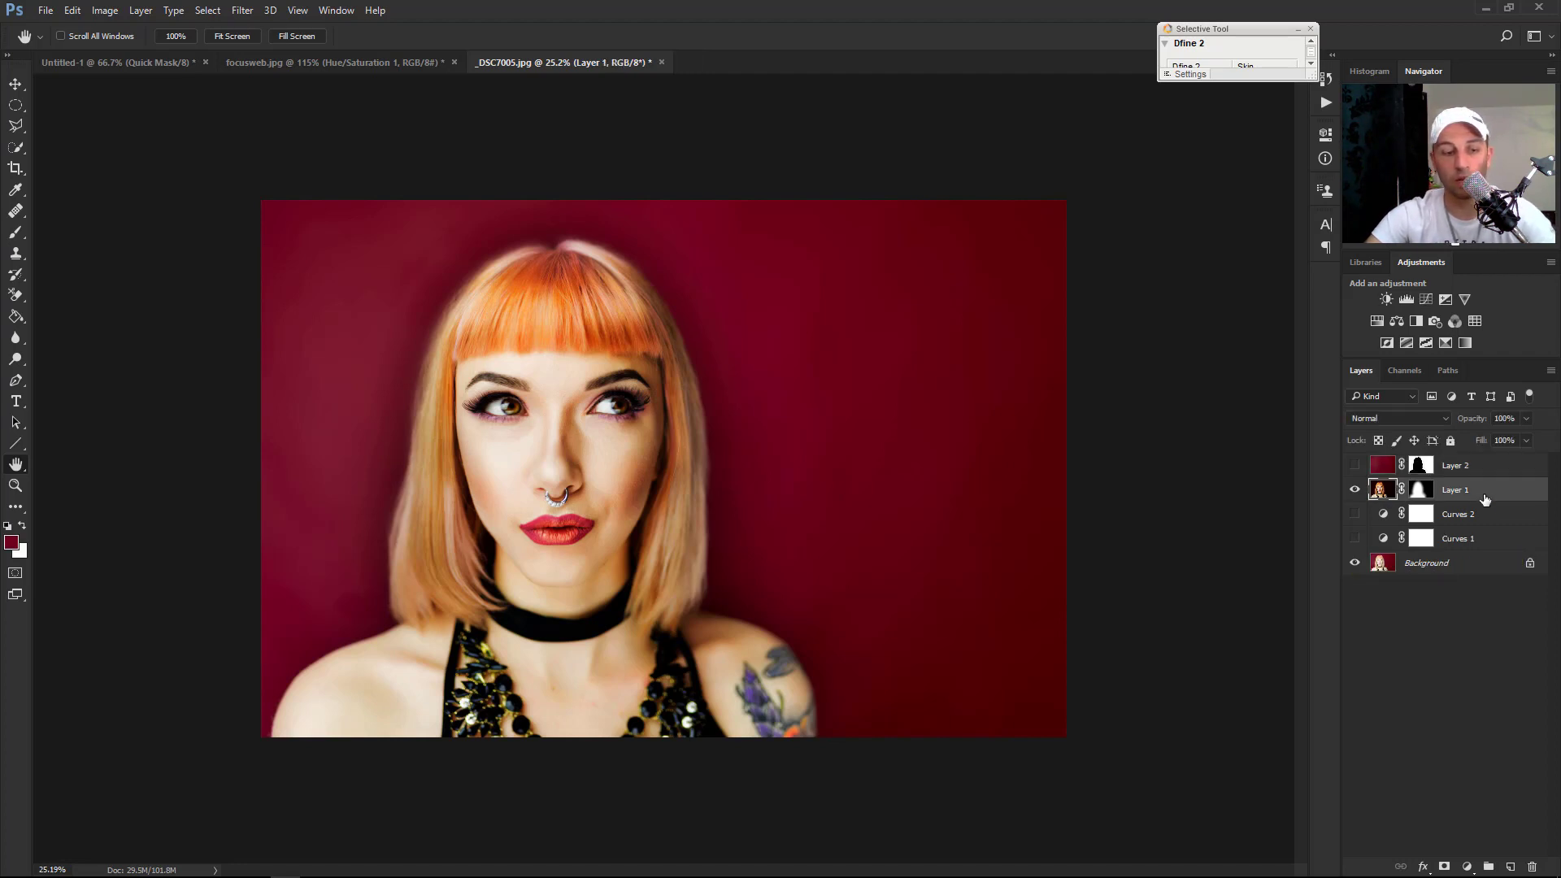
pyautogui.hotkey('ctrl', 'shift', 'alt', 'e')
pyautogui.click(1500, 517)
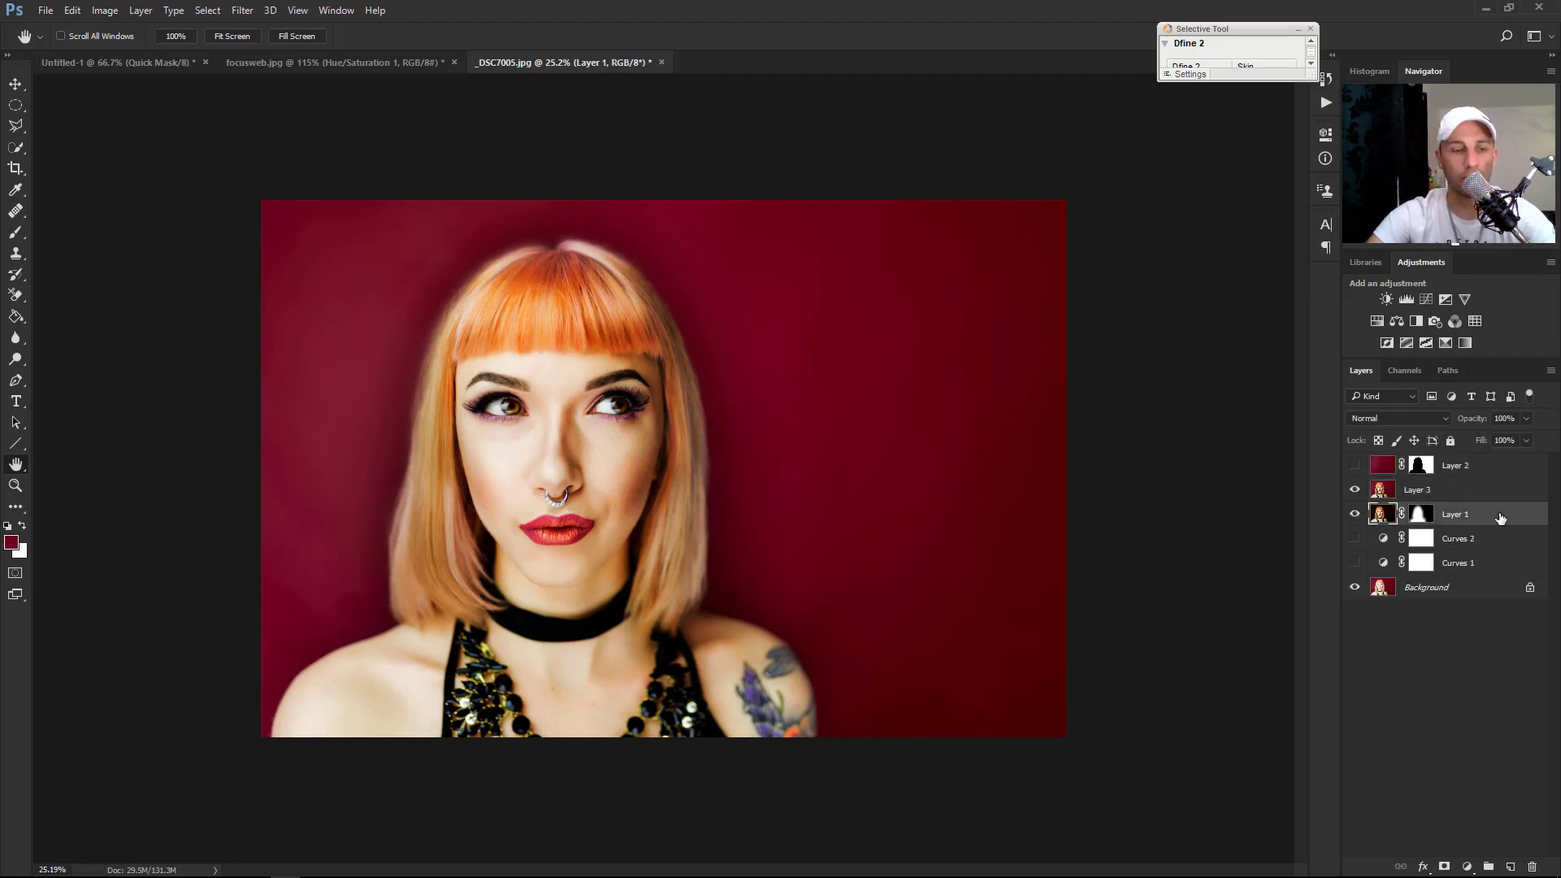
pyautogui.keyDown('shift'); pyautogui.click(1491, 587); pyautogui.keyUp('shift')
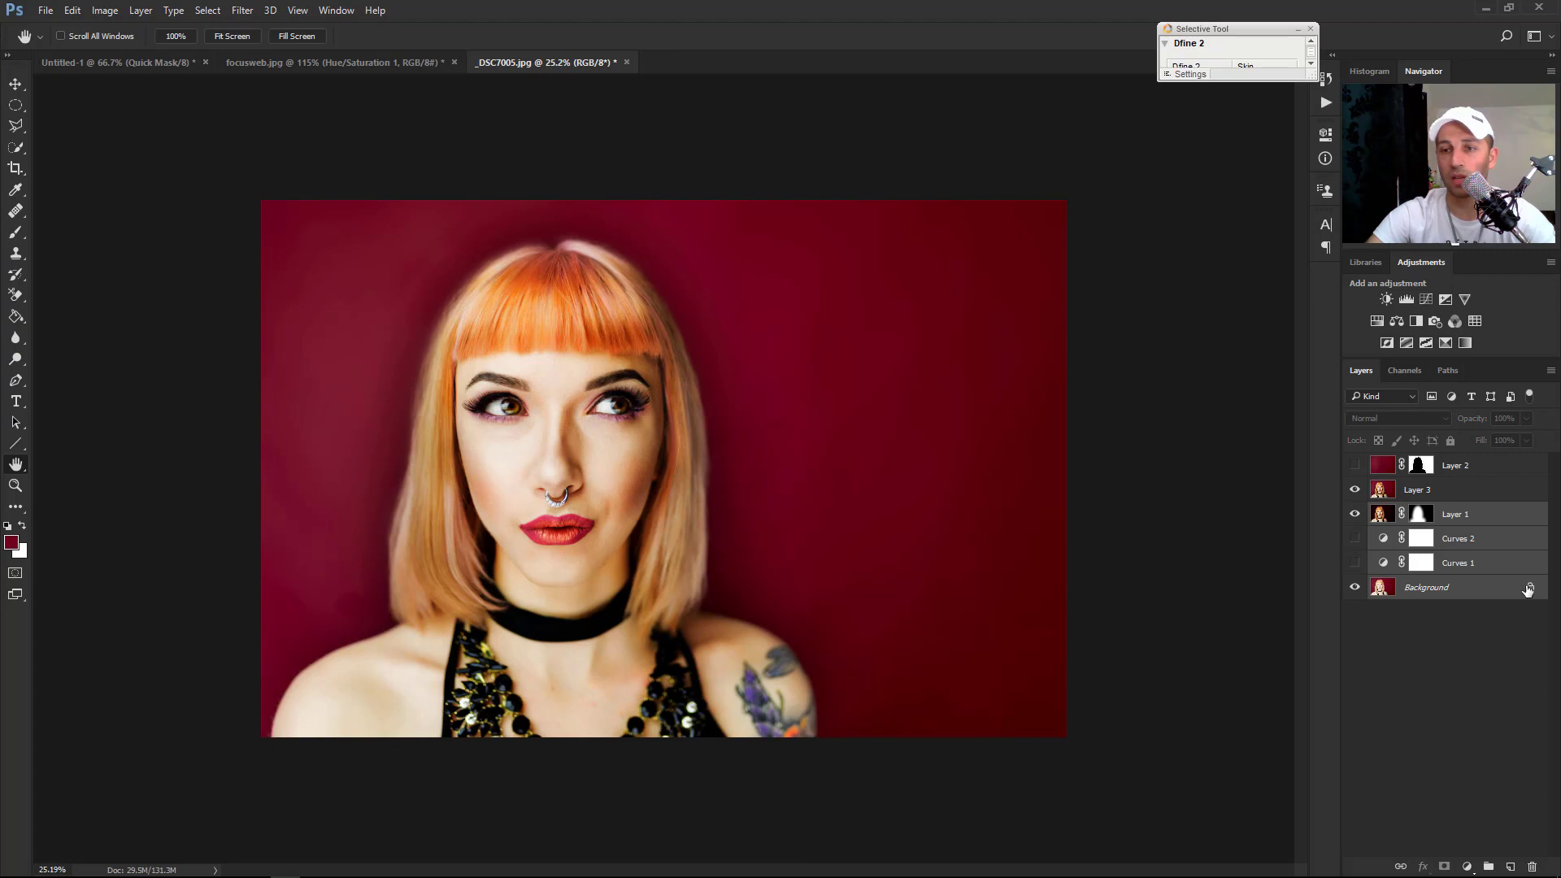
pyautogui.click(1528, 588)
pyautogui.keyDown('shift'); pyautogui.click(1484, 519); pyautogui.keyUp('shift')
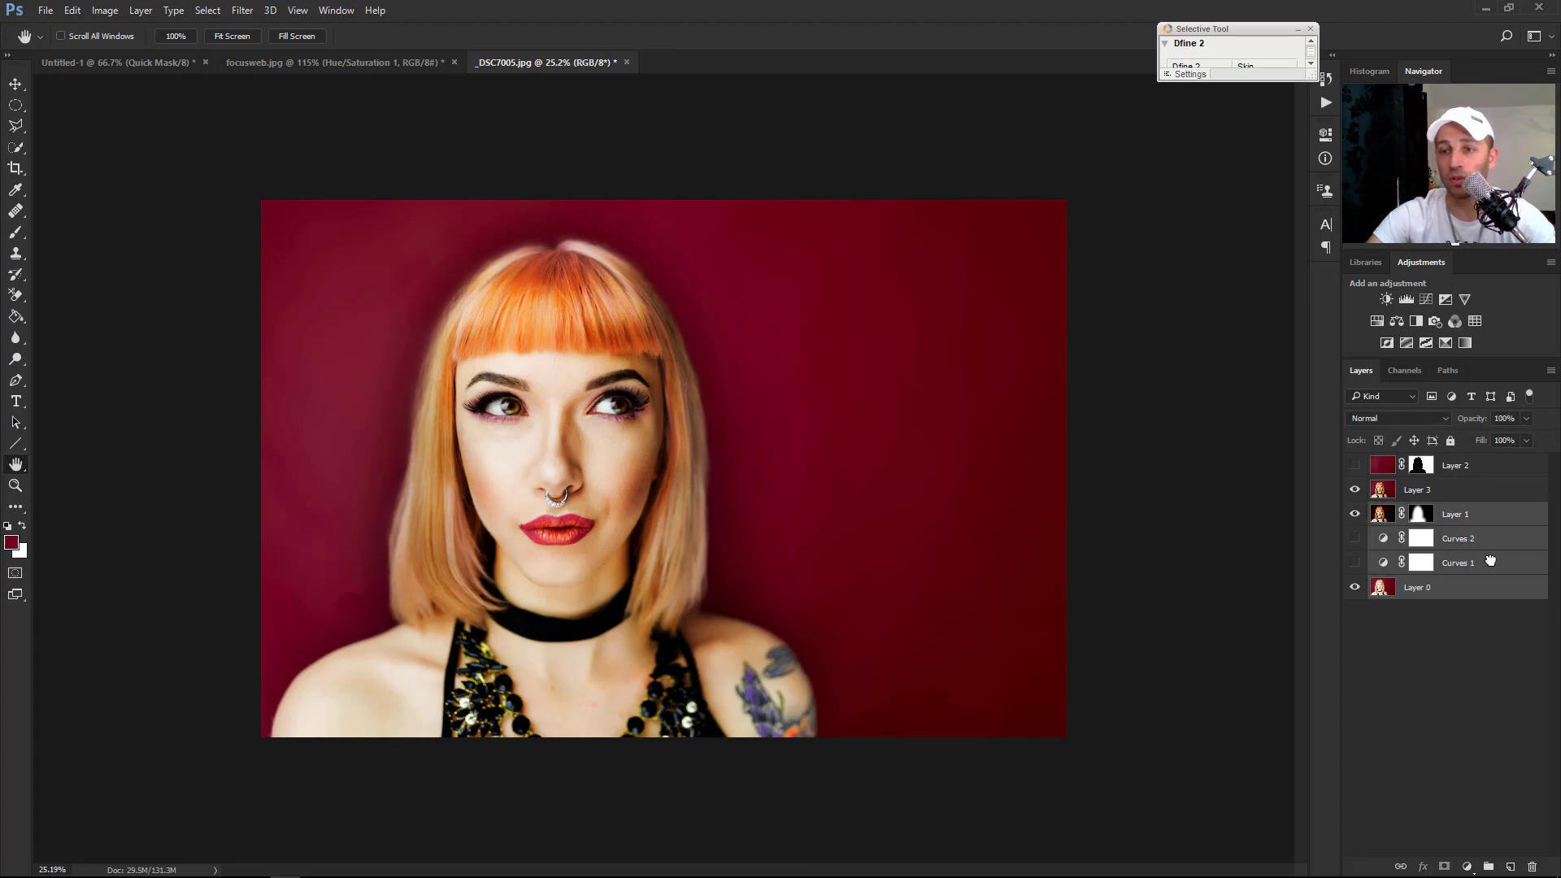
pyautogui.moveTo(1489, 560); pyautogui.dragTo(1528, 866)
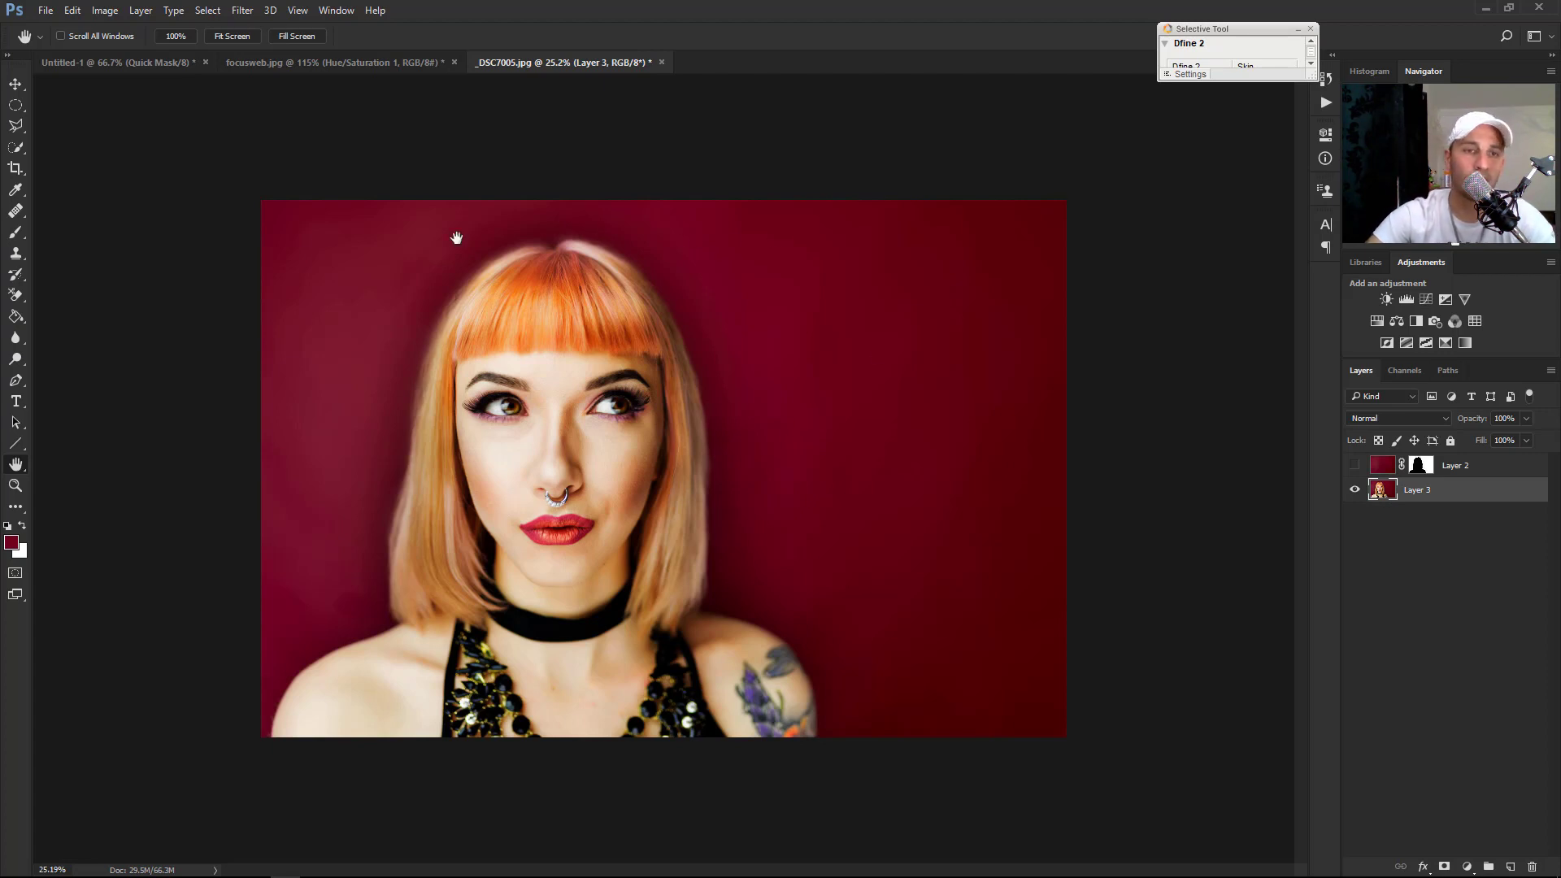
# Step: In Quick Mask mode, paint a black outline around the woman's hair, shoulders and lower body edge with an enlarged soft brush
pyautogui.click(16, 233)
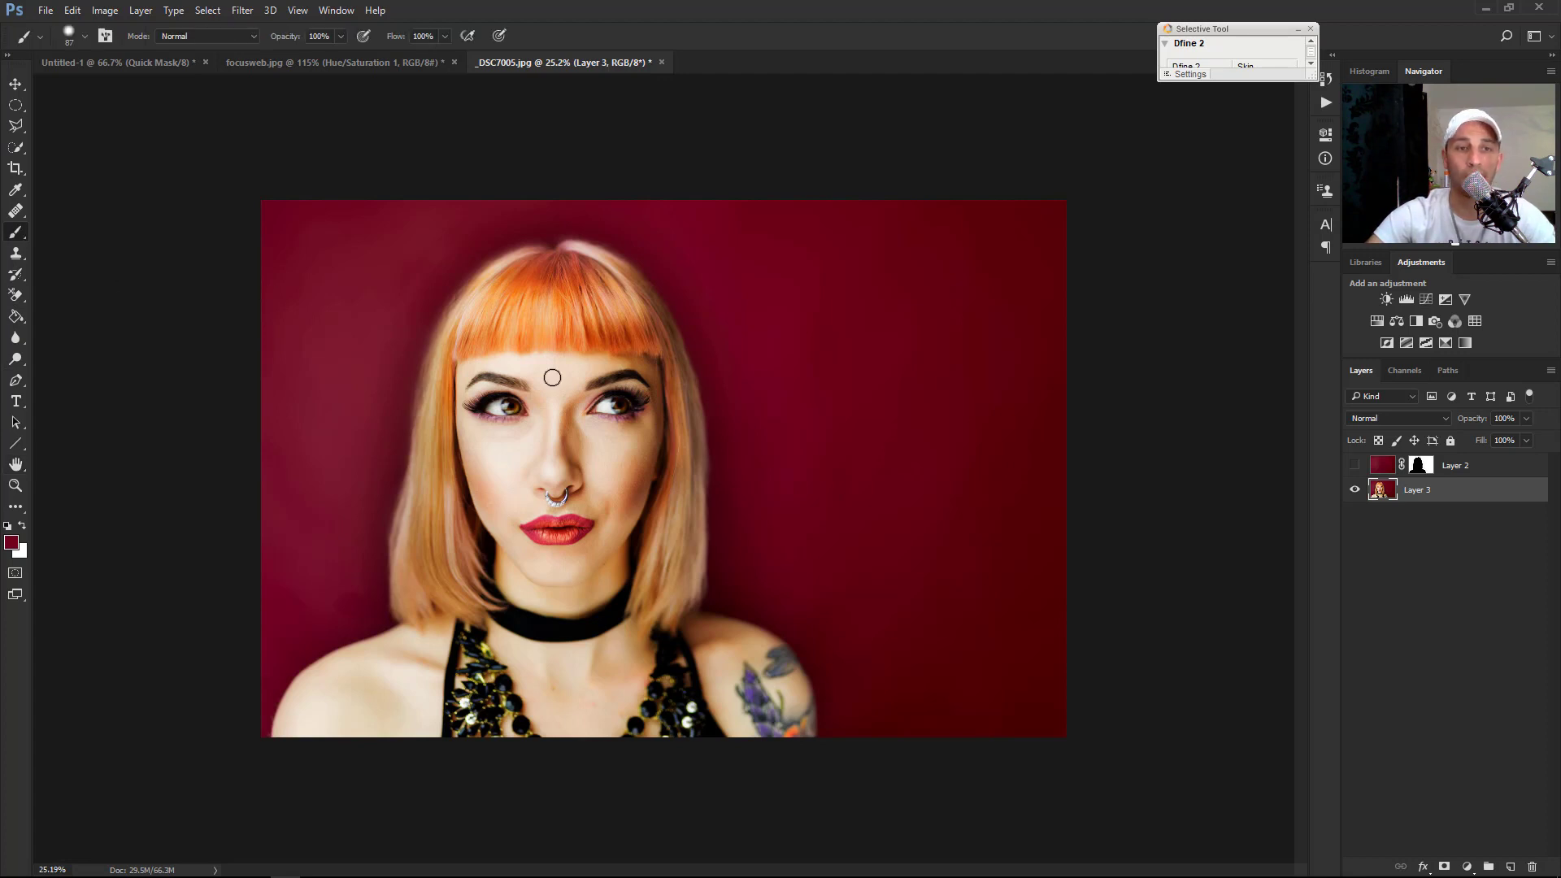
pyautogui.keyDown('alt'); pyautogui.rightClick(510, 370); pyautogui.keyUp('alt')
pyautogui.moveTo(511, 367); pyautogui.dragTo(507, 365)
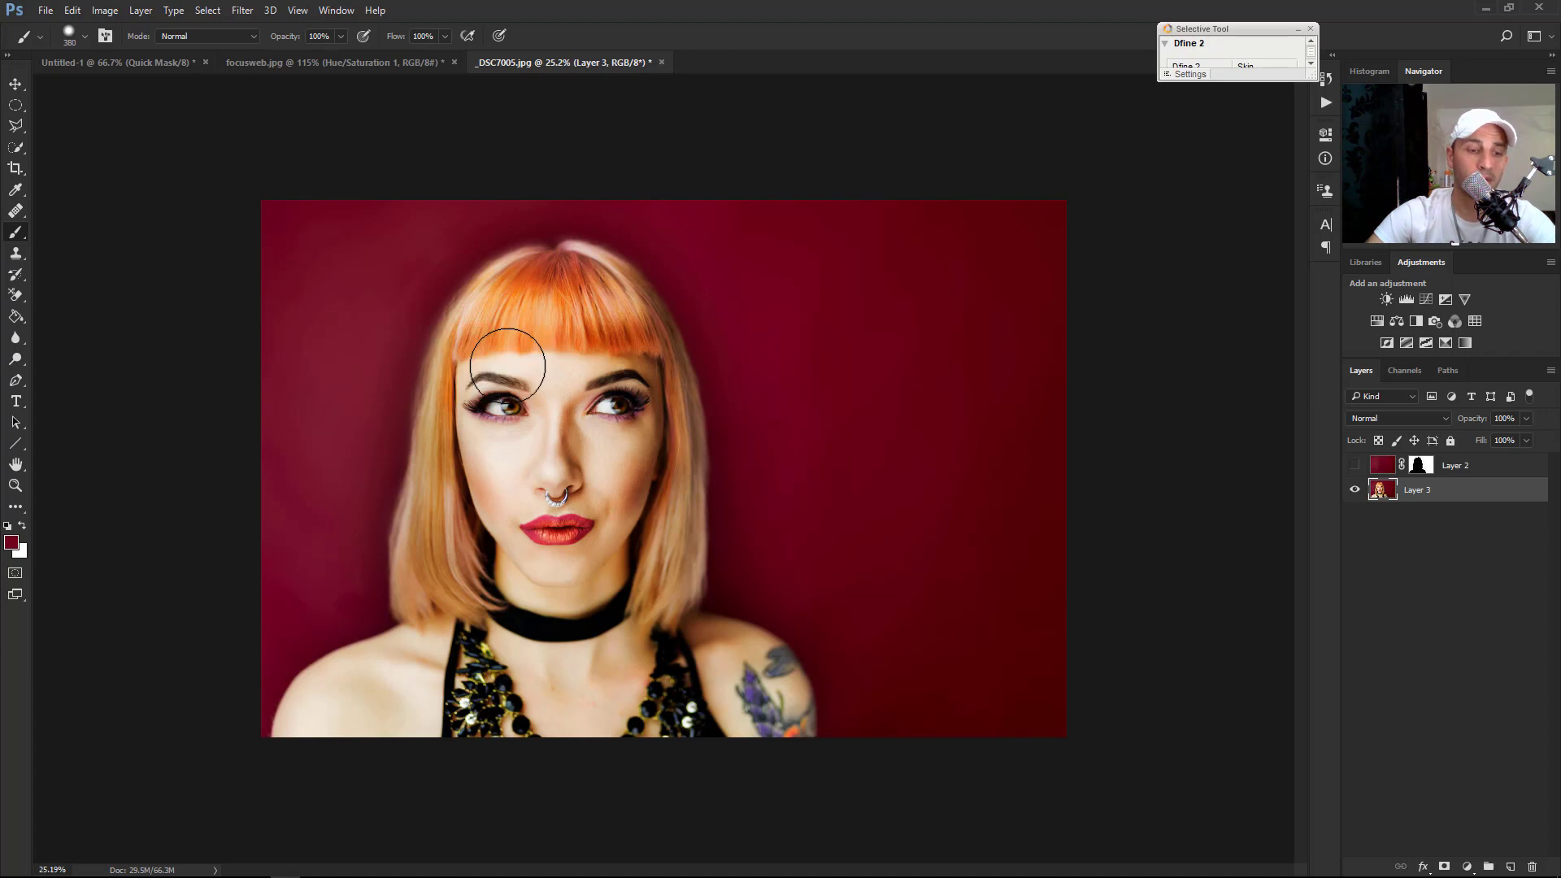
pyautogui.press('q')
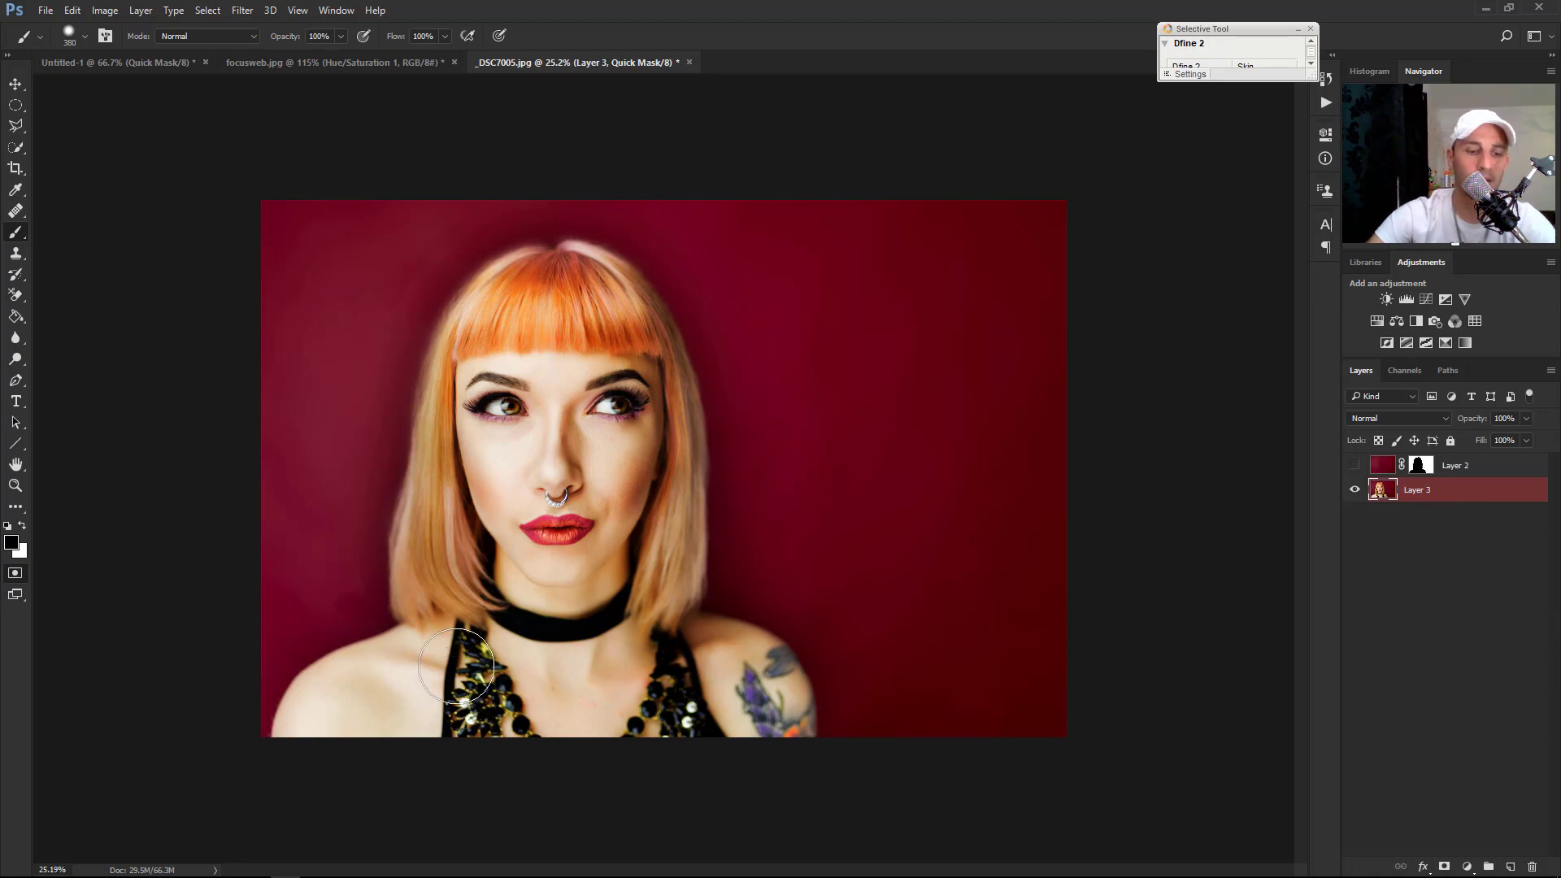
pyautogui.moveTo(455, 663); pyautogui.dragTo(435, 666)
pyautogui.moveTo(290, 718)
pyautogui.mouseDown()
pyautogui.moveTo(372, 659)
pyautogui.moveTo(336, 651)
pyautogui.moveTo(392, 609)
pyautogui.moveTo(397, 509)
pyautogui.moveTo(438, 340)
pyautogui.moveTo(474, 277)
pyautogui.moveTo(589, 244)
pyautogui.moveTo(651, 267)
pyautogui.moveTo(689, 353)
pyautogui.moveTo(704, 586)
pyautogui.moveTo(802, 679)
pyautogui.moveTo(813, 727)
pyautogui.moveTo(650, 748)
pyautogui.moveTo(299, 743)
pyautogui.moveTo(341, 699)
pyautogui.mouseUp()
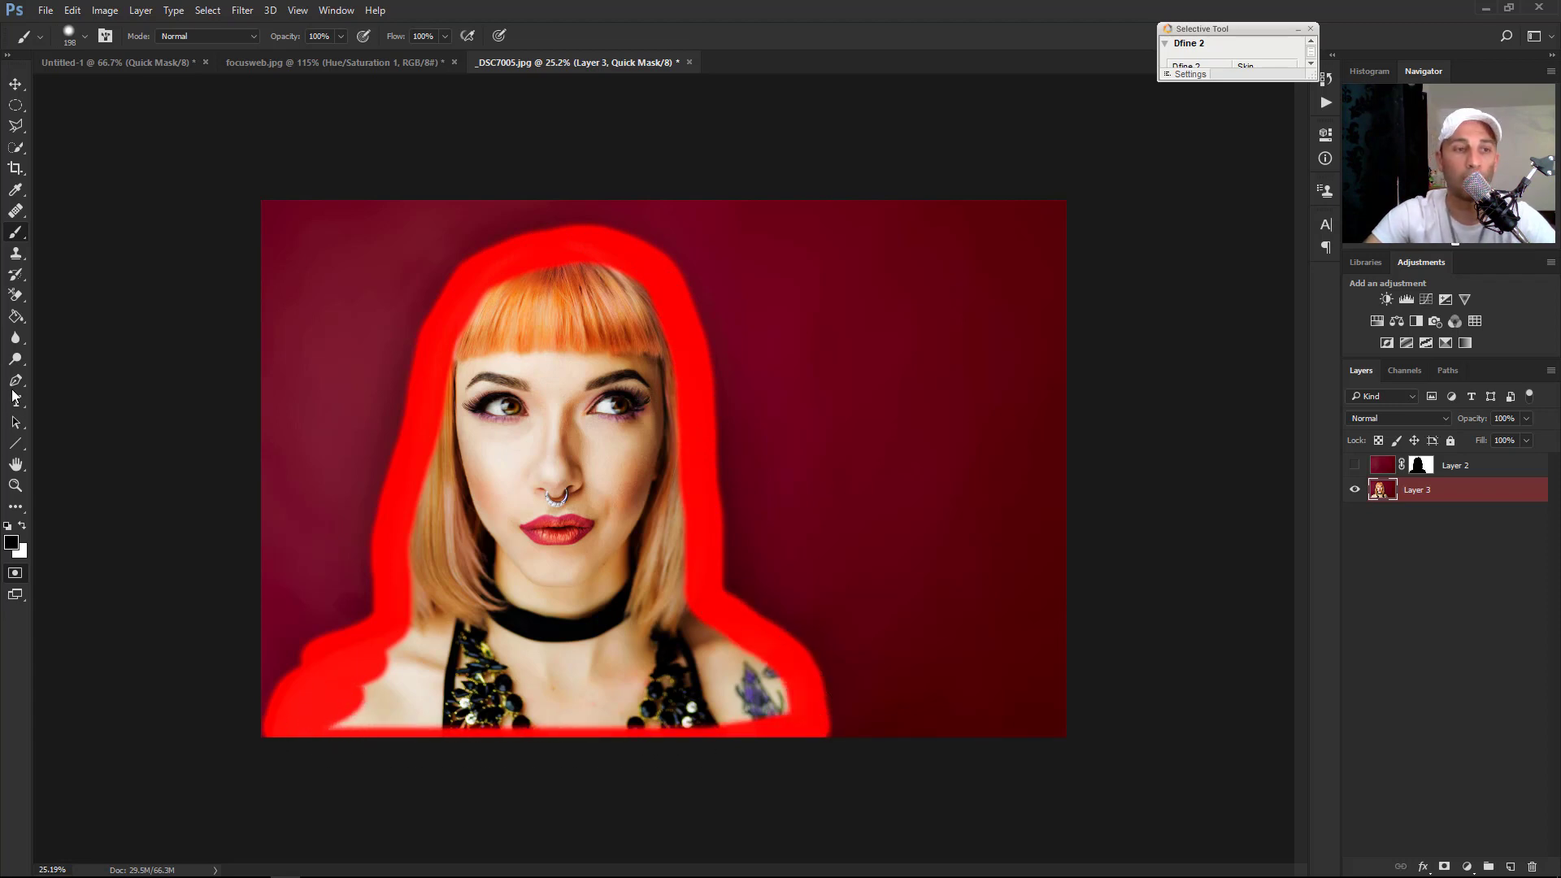
# Step: Fill the outlined woman in the Quick Mask, paint over the remaining gaps, and turn the mask into a selection
pyautogui.click(15, 316)
pyautogui.click(561, 626)
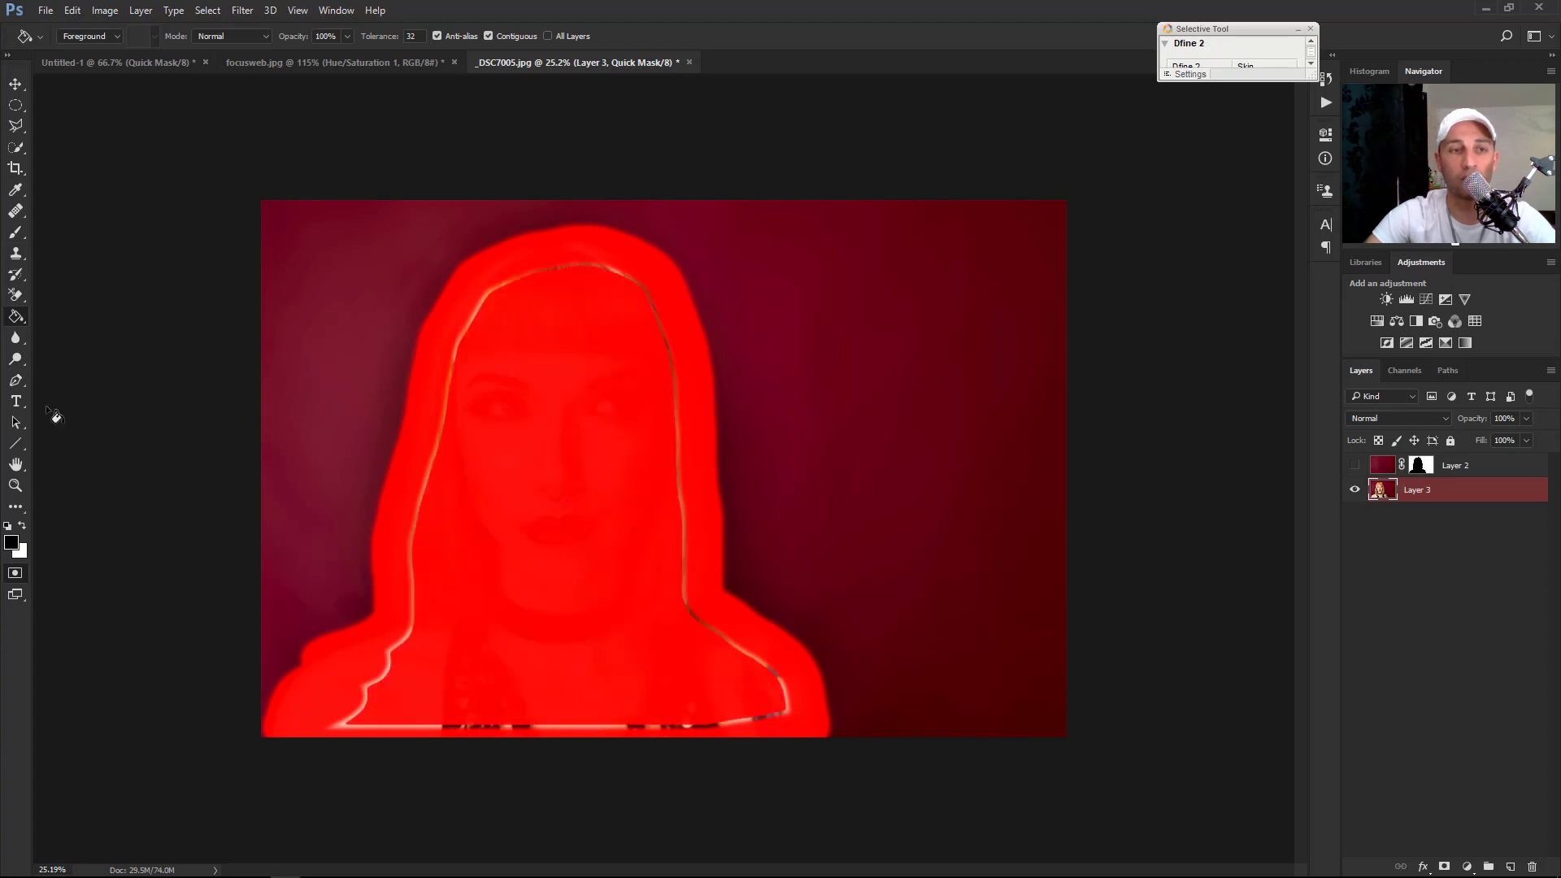
pyautogui.click(16, 233)
pyautogui.moveTo(358, 719)
pyautogui.mouseDown()
pyautogui.moveTo(660, 718)
pyautogui.moveTo(772, 699)
pyautogui.moveTo(759, 663)
pyautogui.moveTo(782, 716)
pyautogui.moveTo(758, 663)
pyautogui.moveTo(708, 619)
pyautogui.moveTo(685, 545)
pyautogui.moveTo(665, 310)
pyautogui.moveTo(585, 274)
pyautogui.moveTo(521, 292)
pyautogui.moveTo(473, 342)
pyautogui.moveTo(412, 605)
pyautogui.moveTo(358, 714)
pyautogui.mouseUp()
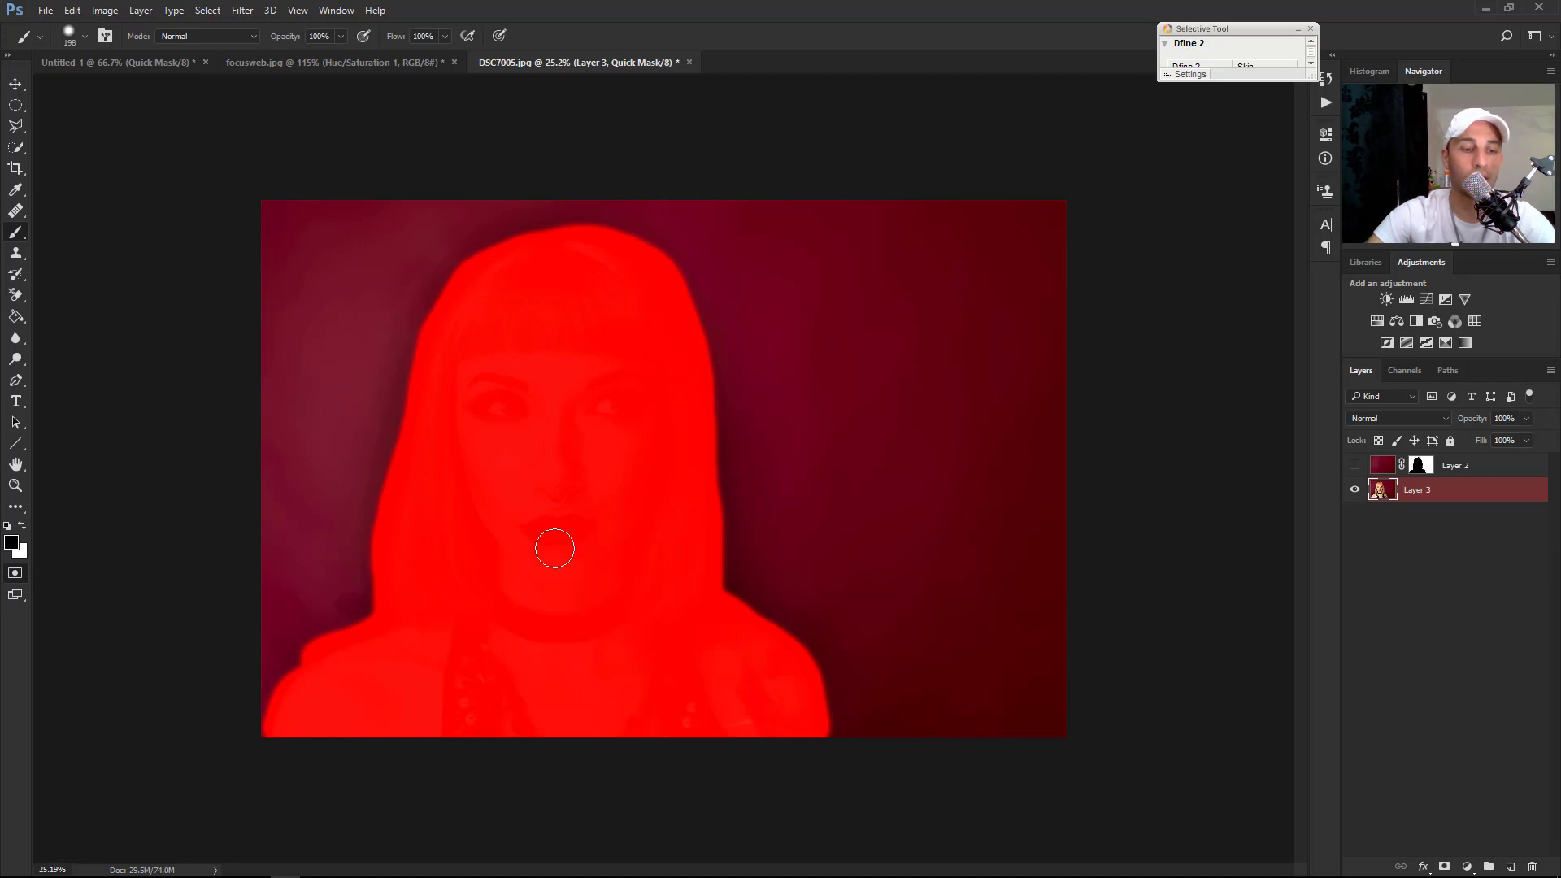
pyautogui.press('q')
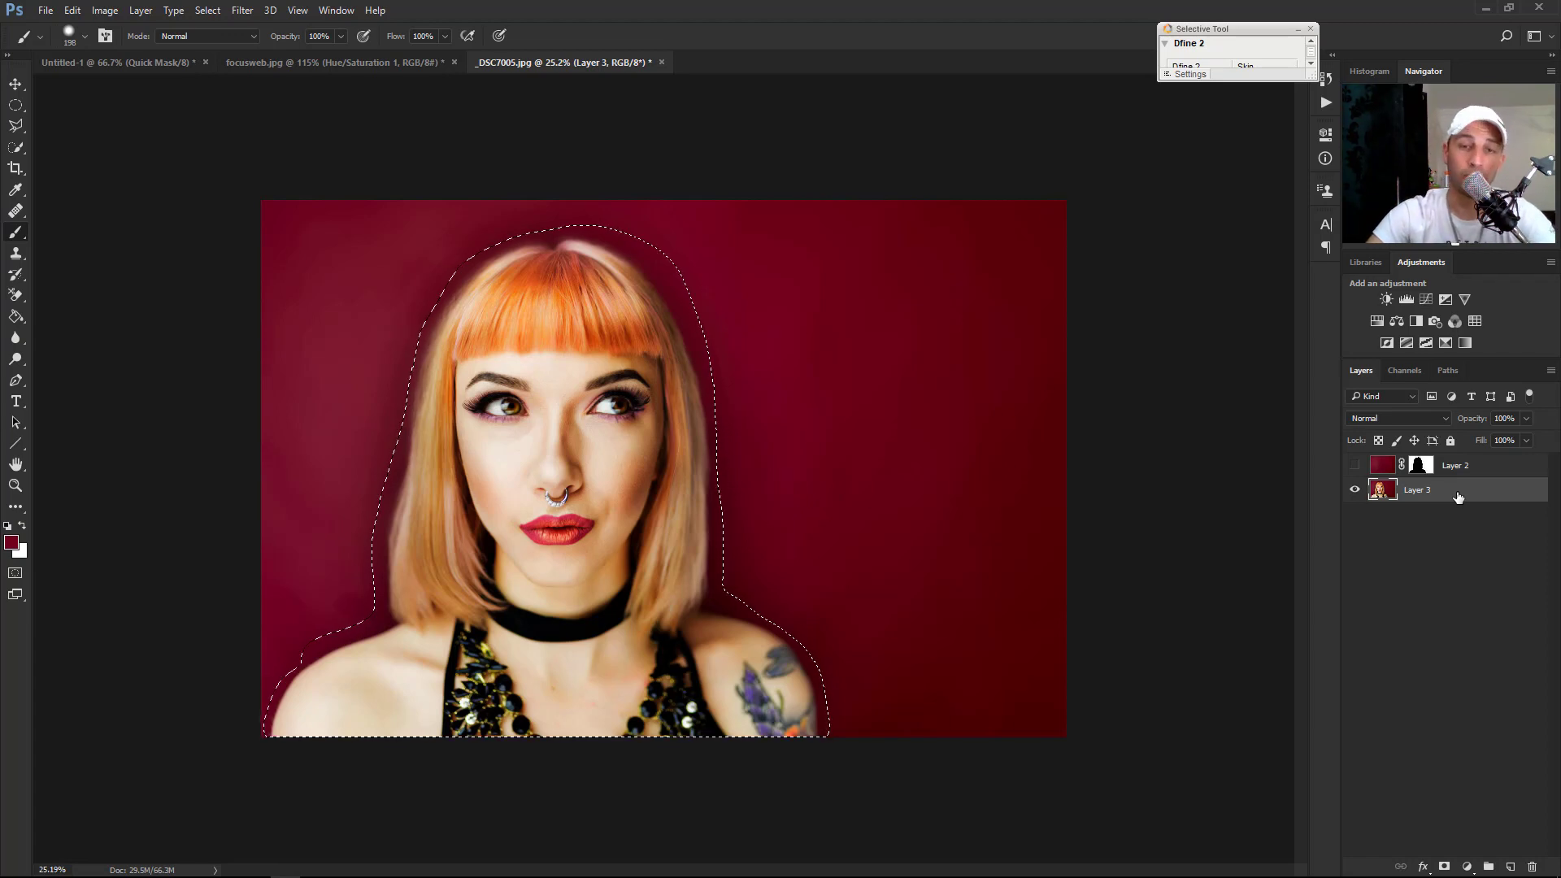
# Step: Duplicate Layer 3, replace the selected woman on the copy with a Content-Aware fill at 100% opacity, and deselect
pyautogui.moveTo(1455, 490); pyautogui.dragTo(1509, 867)
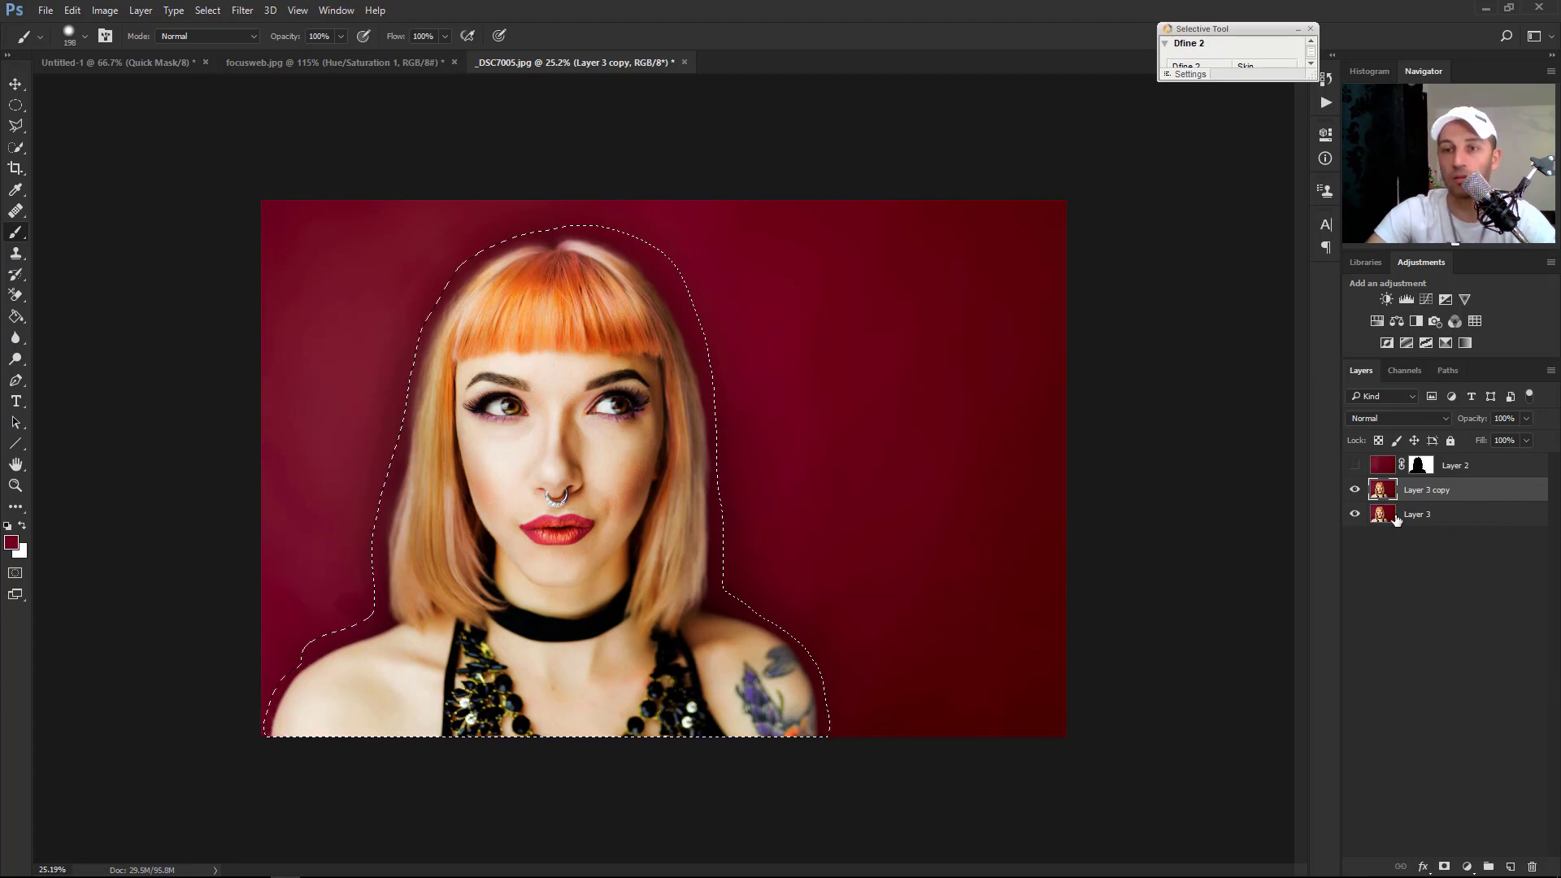
pyautogui.click(71, 11)
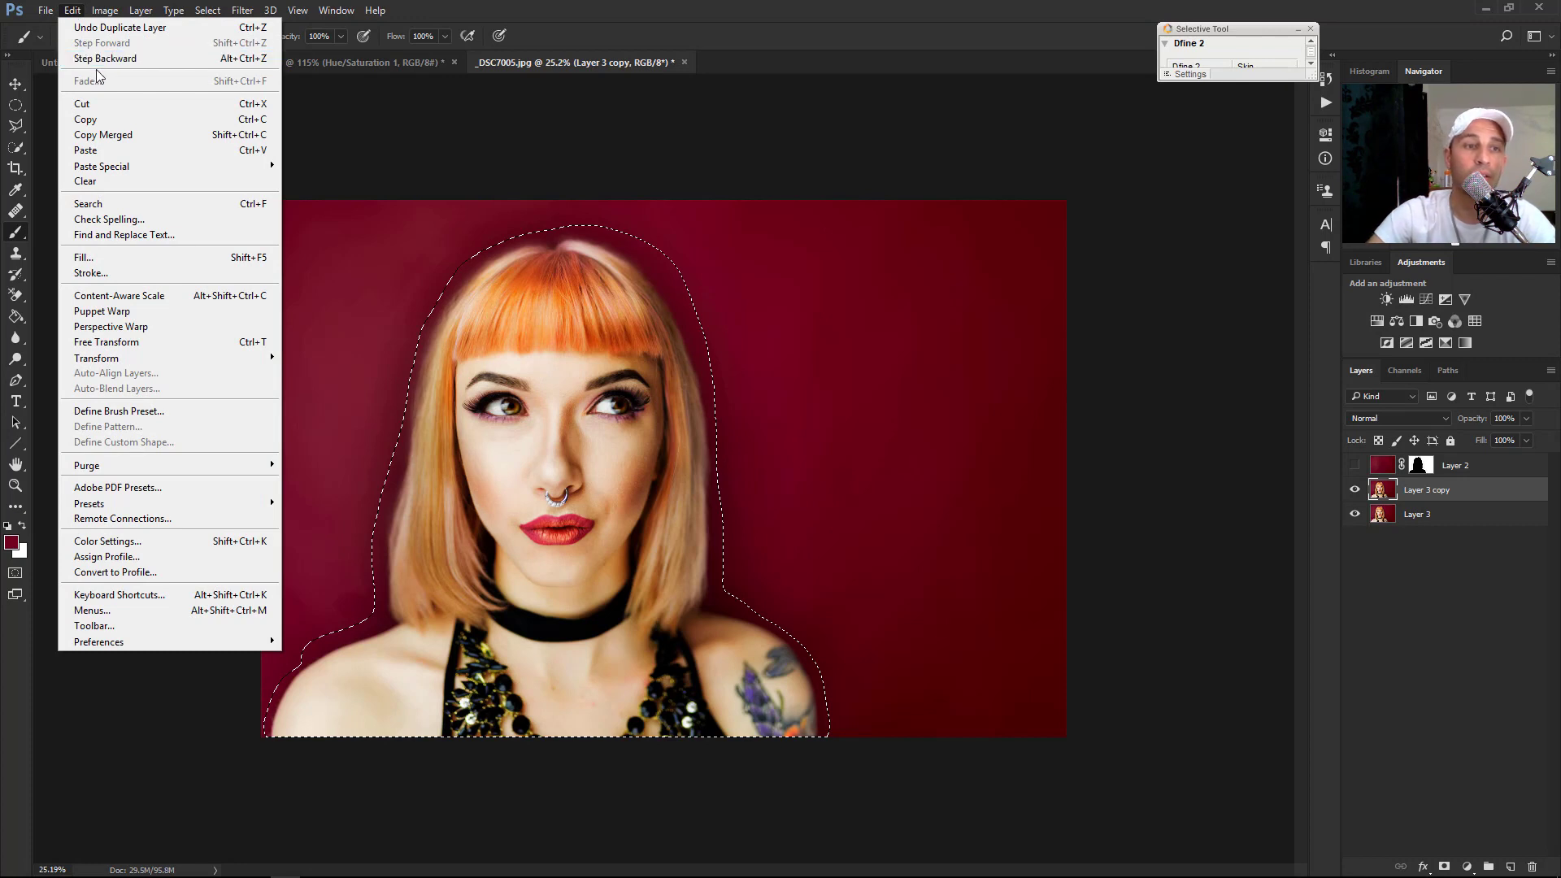
pyautogui.click(94, 258)
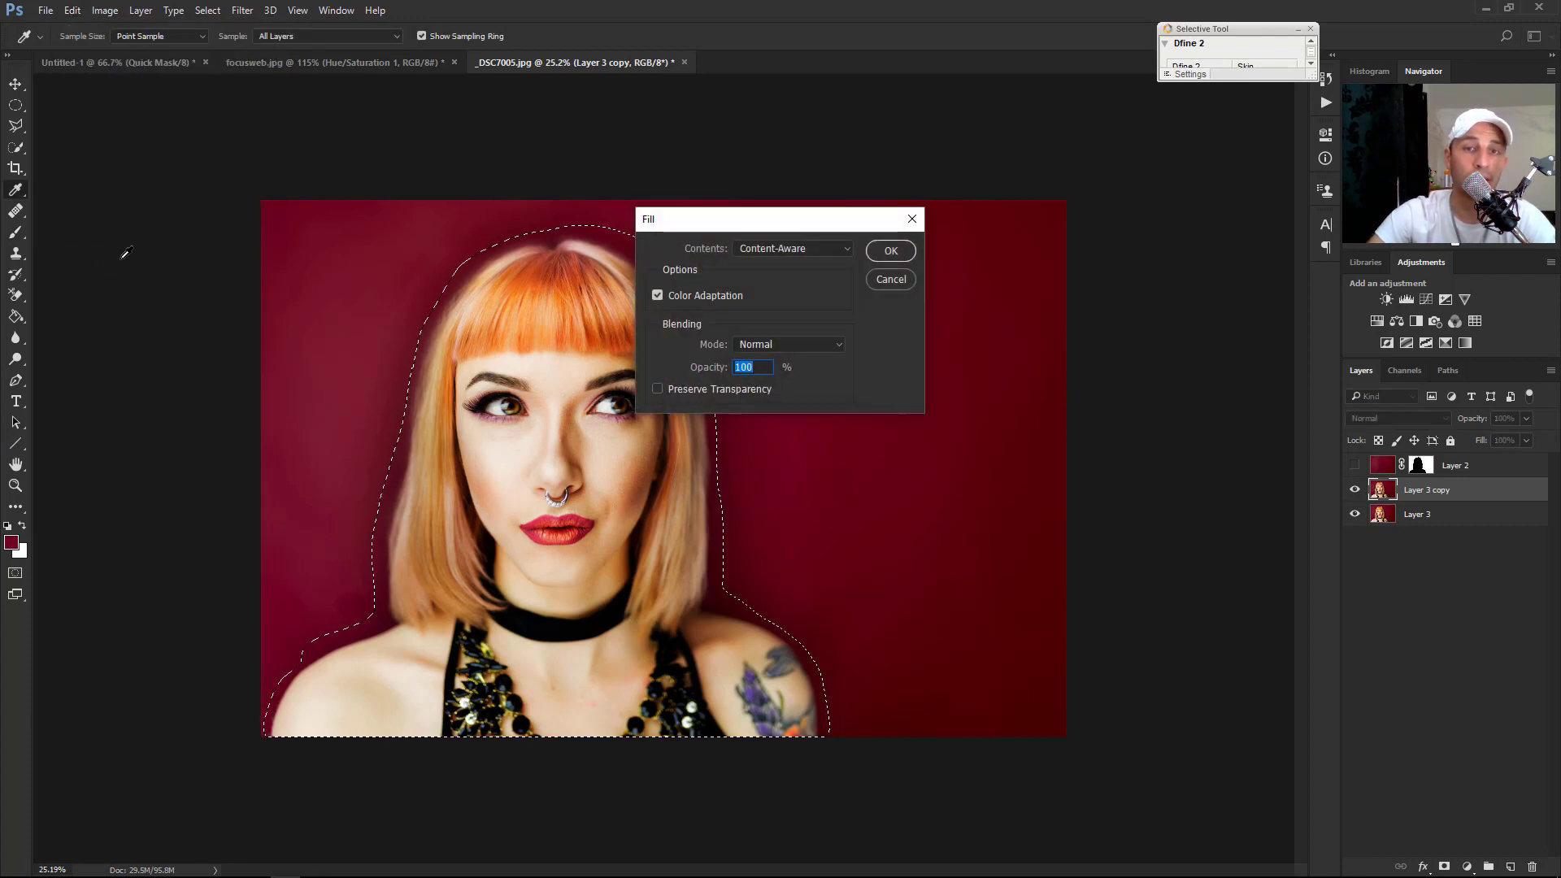
pyautogui.click(791, 250)
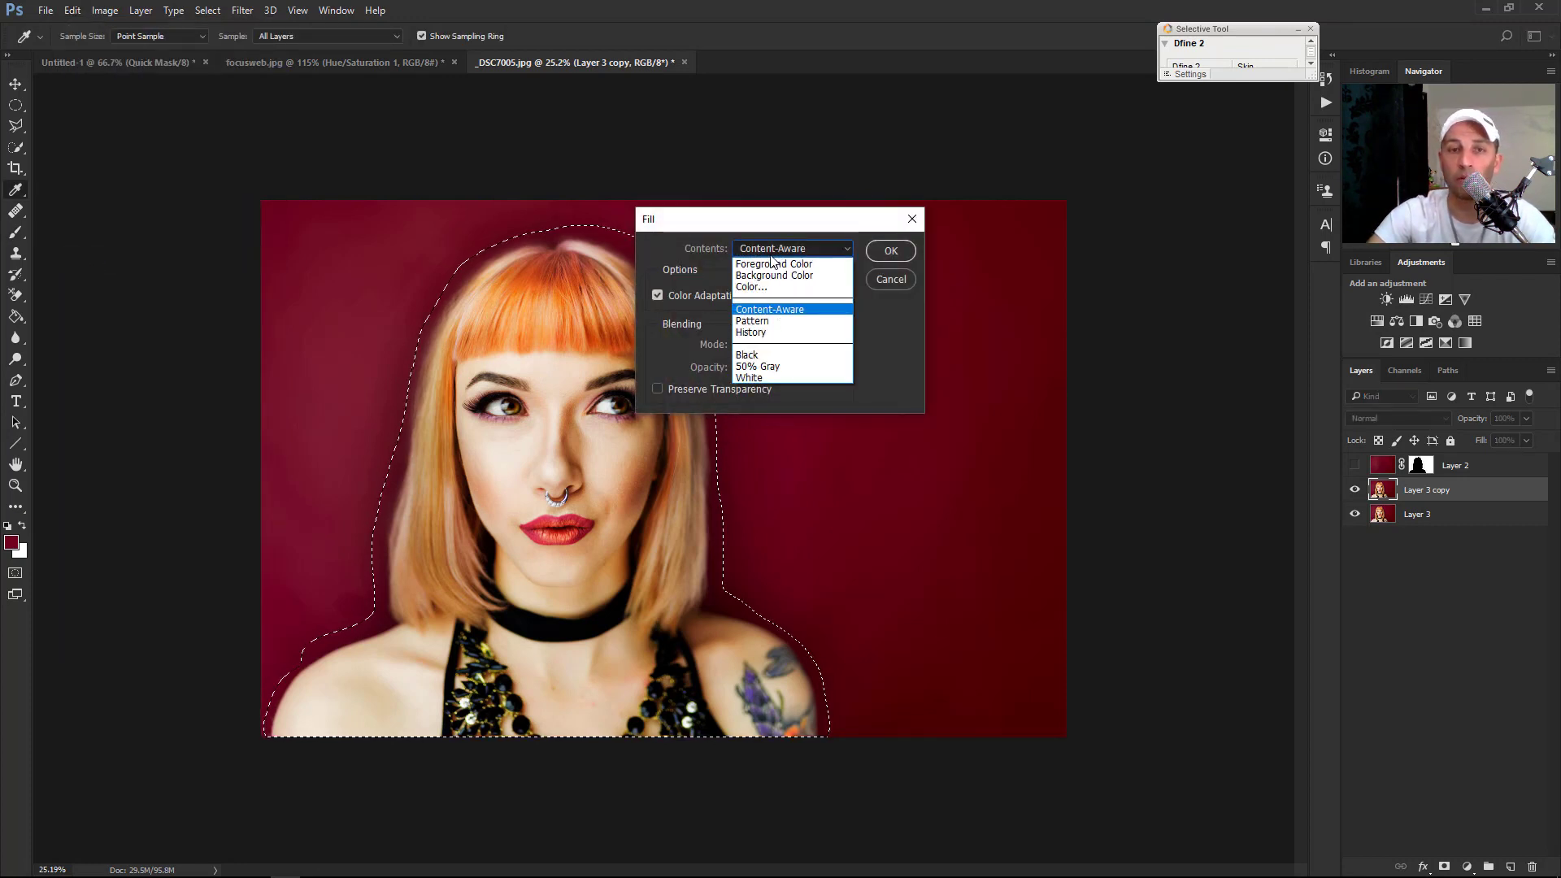
pyautogui.click(743, 310)
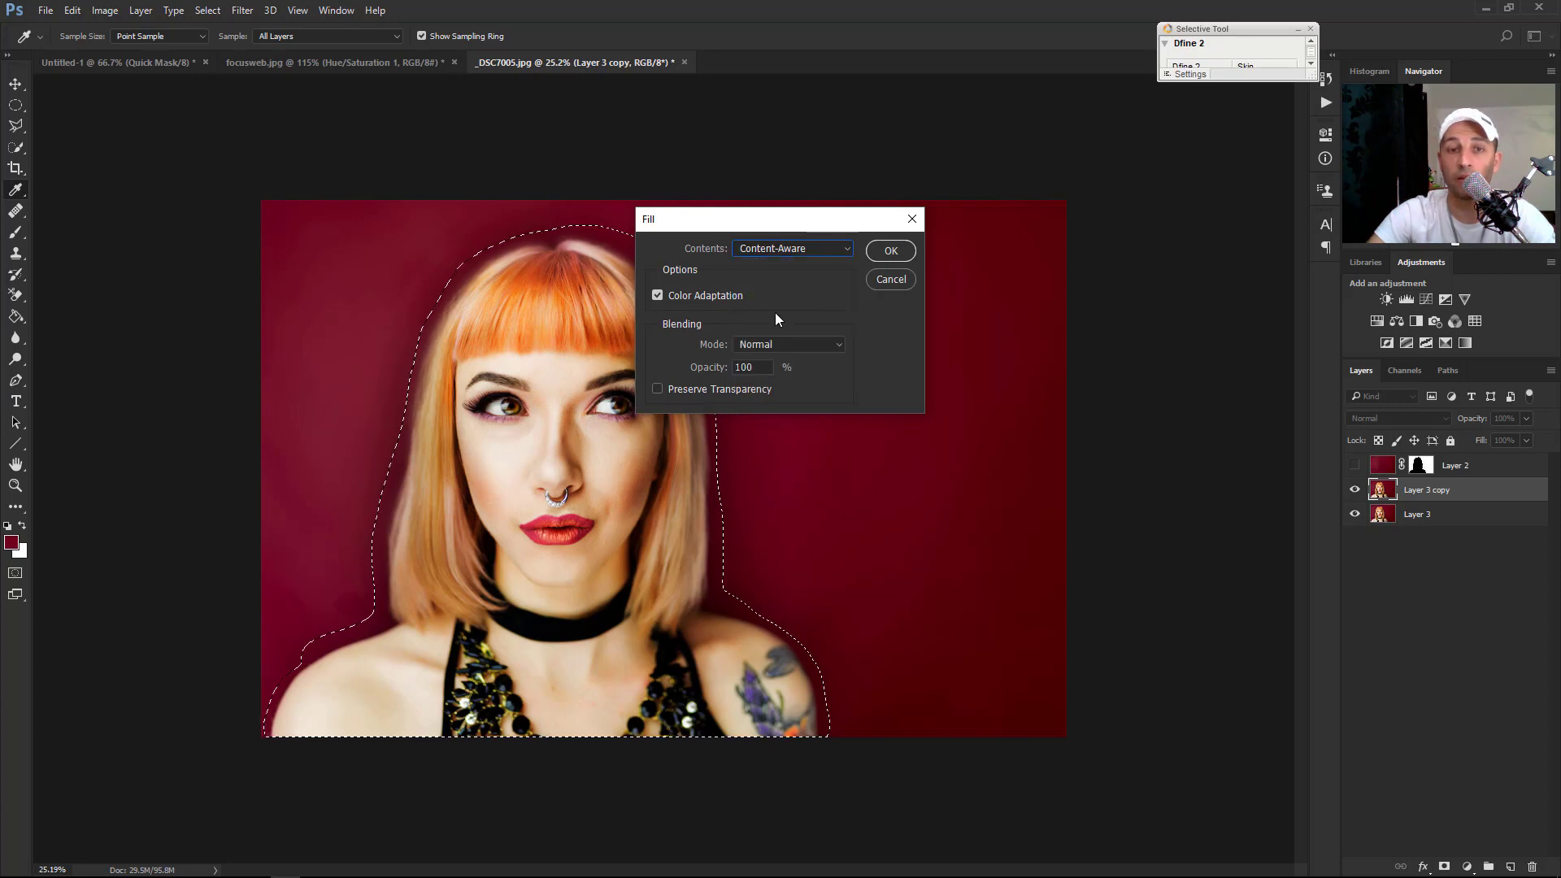
pyautogui.click(907, 253)
pyautogui.press('b')
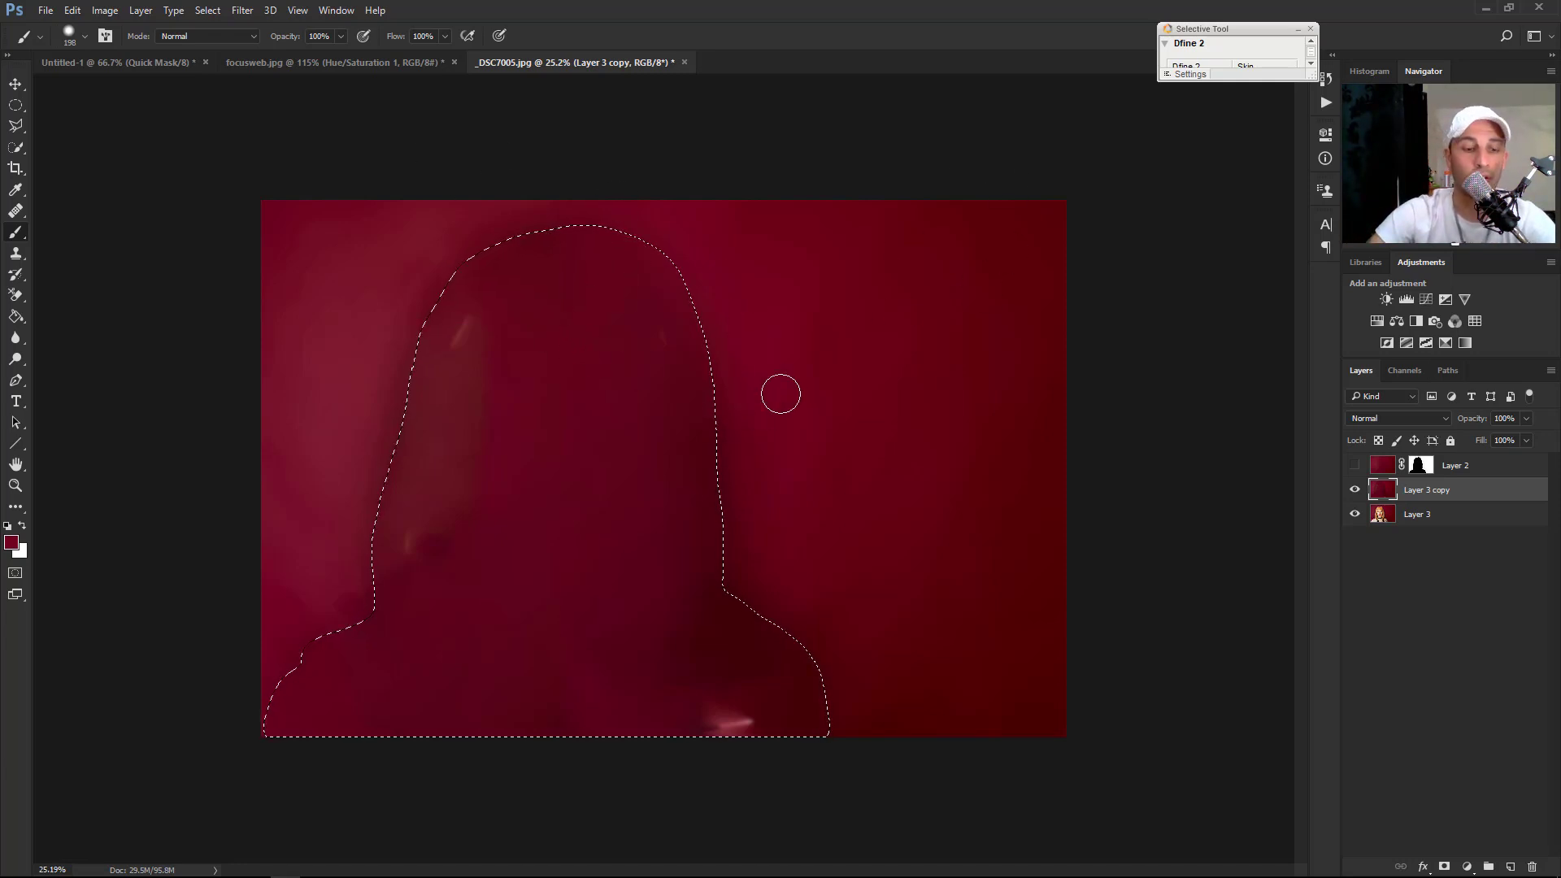
pyautogui.hotkey('ctrl', 'd')
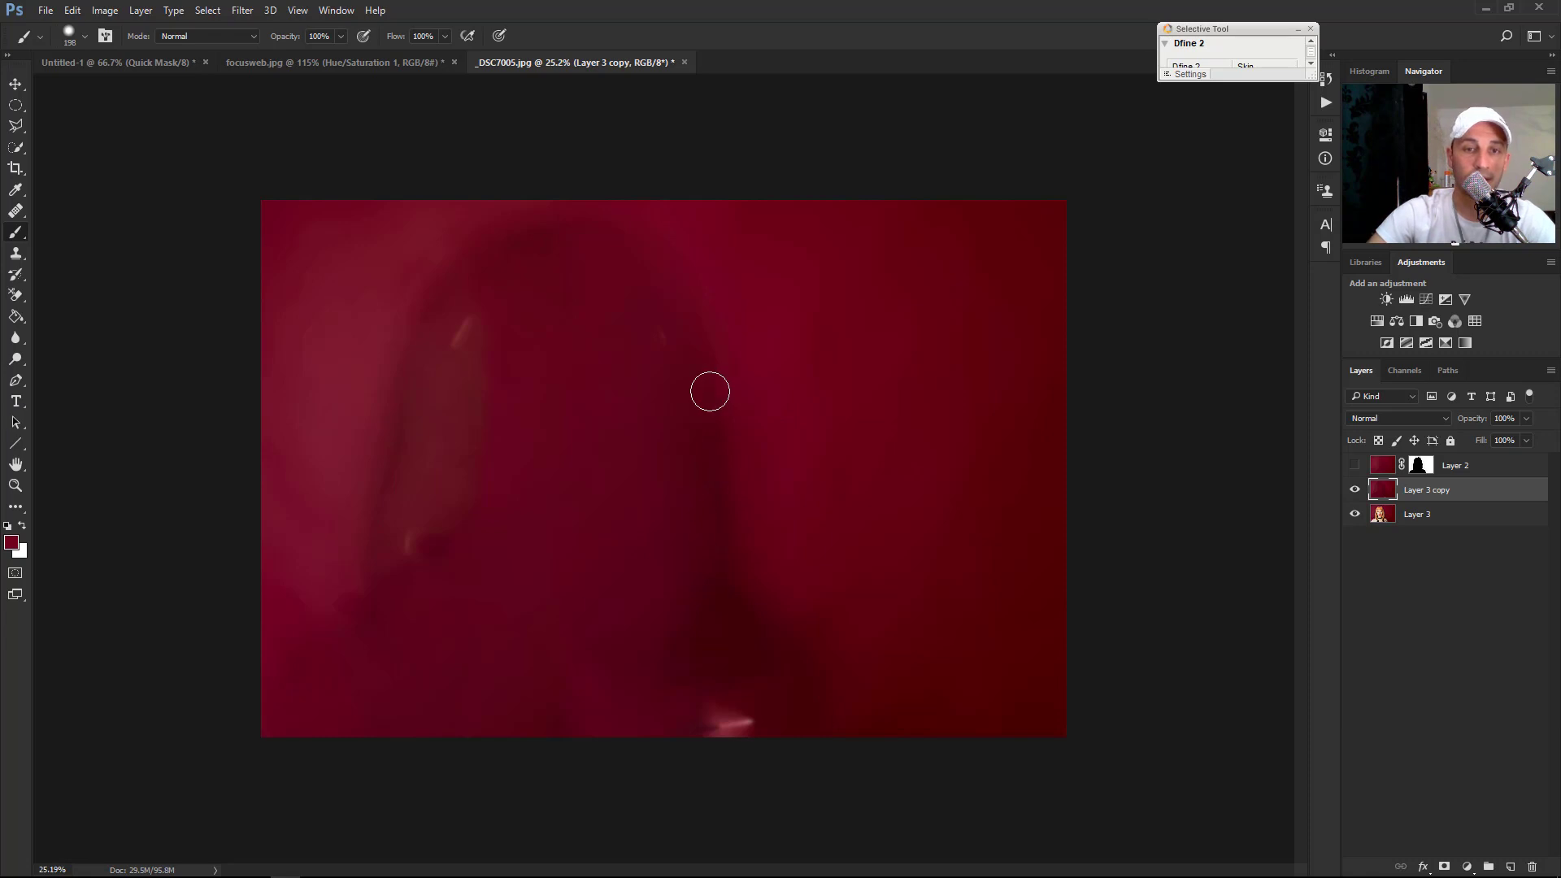
# Step: Smooth the dark silhouette edges on the backdrop copy using a large Healing Brush in Lighten mode
pyautogui.rightClick(16, 213)
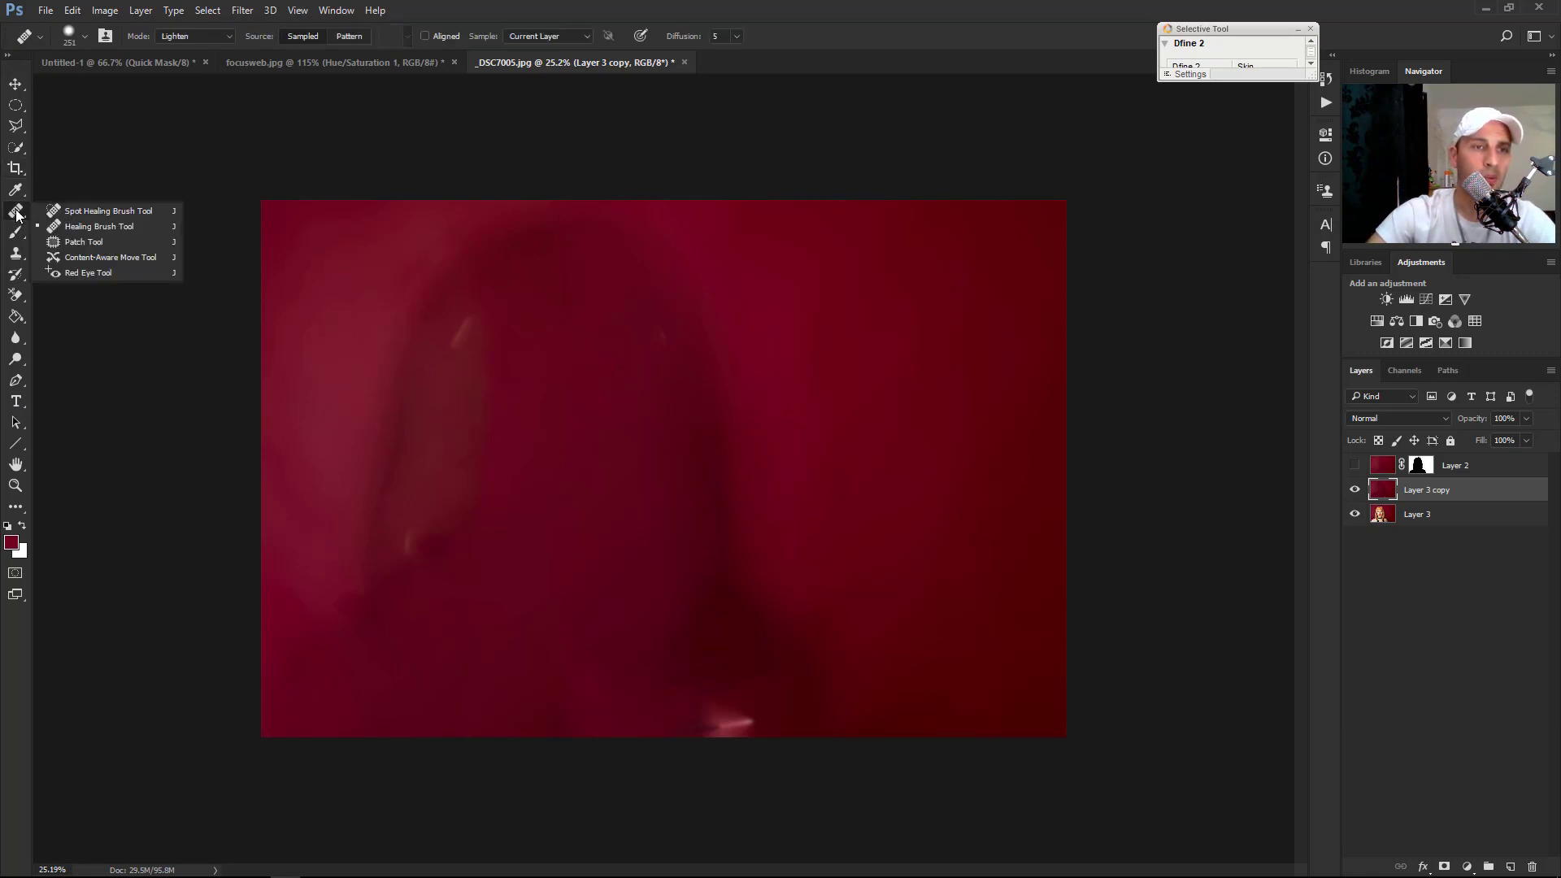
pyautogui.click(96, 227)
pyautogui.moveTo(673, 370); pyautogui.dragTo(729, 368)
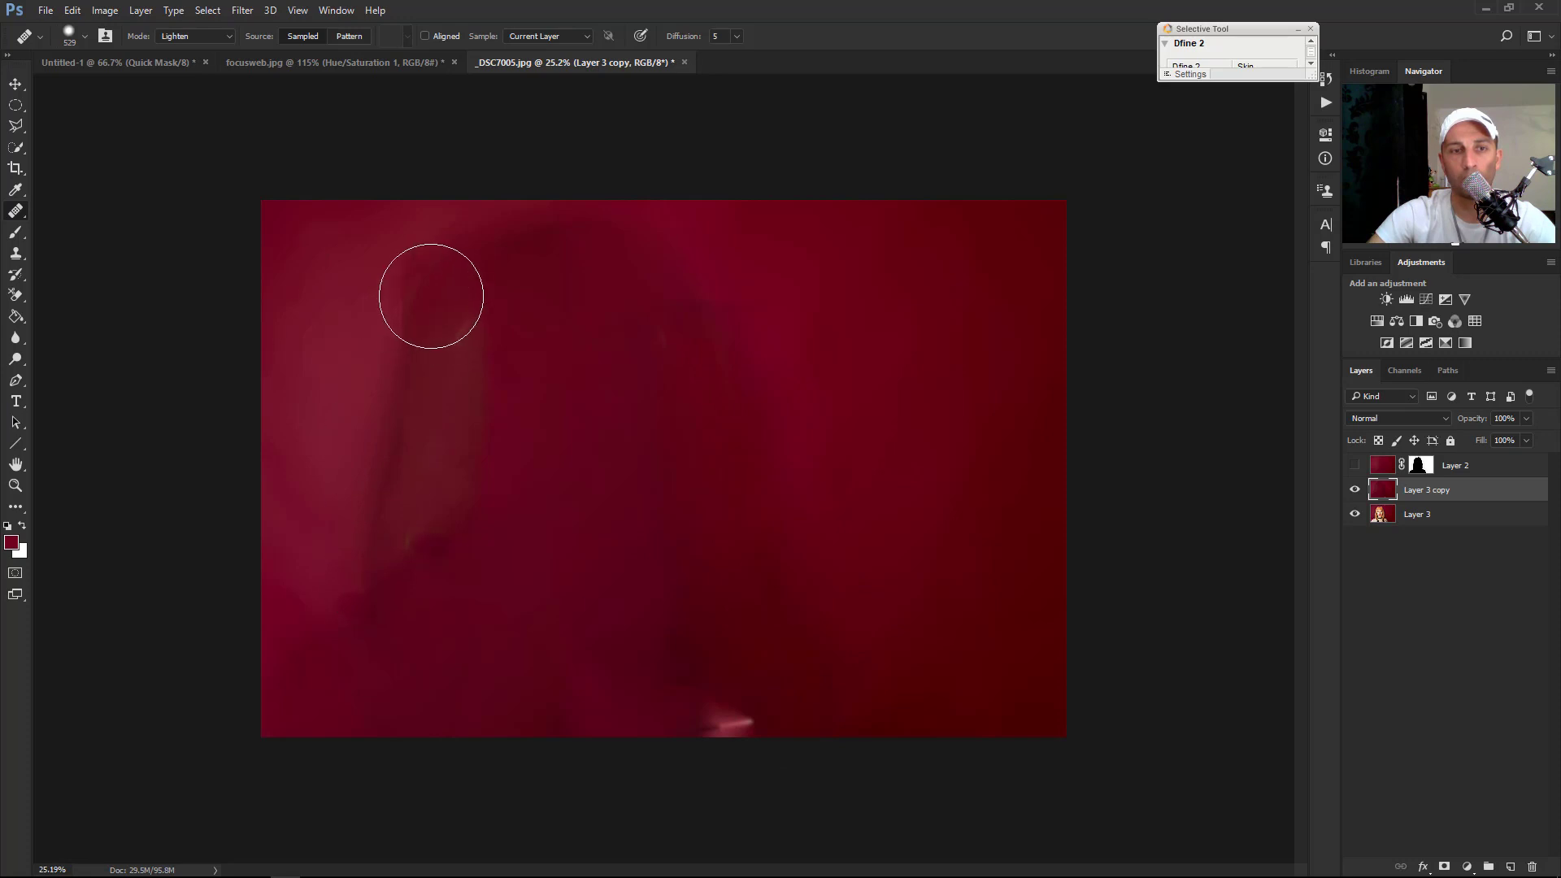
pyautogui.moveTo(428, 274); pyautogui.dragTo(402, 434)
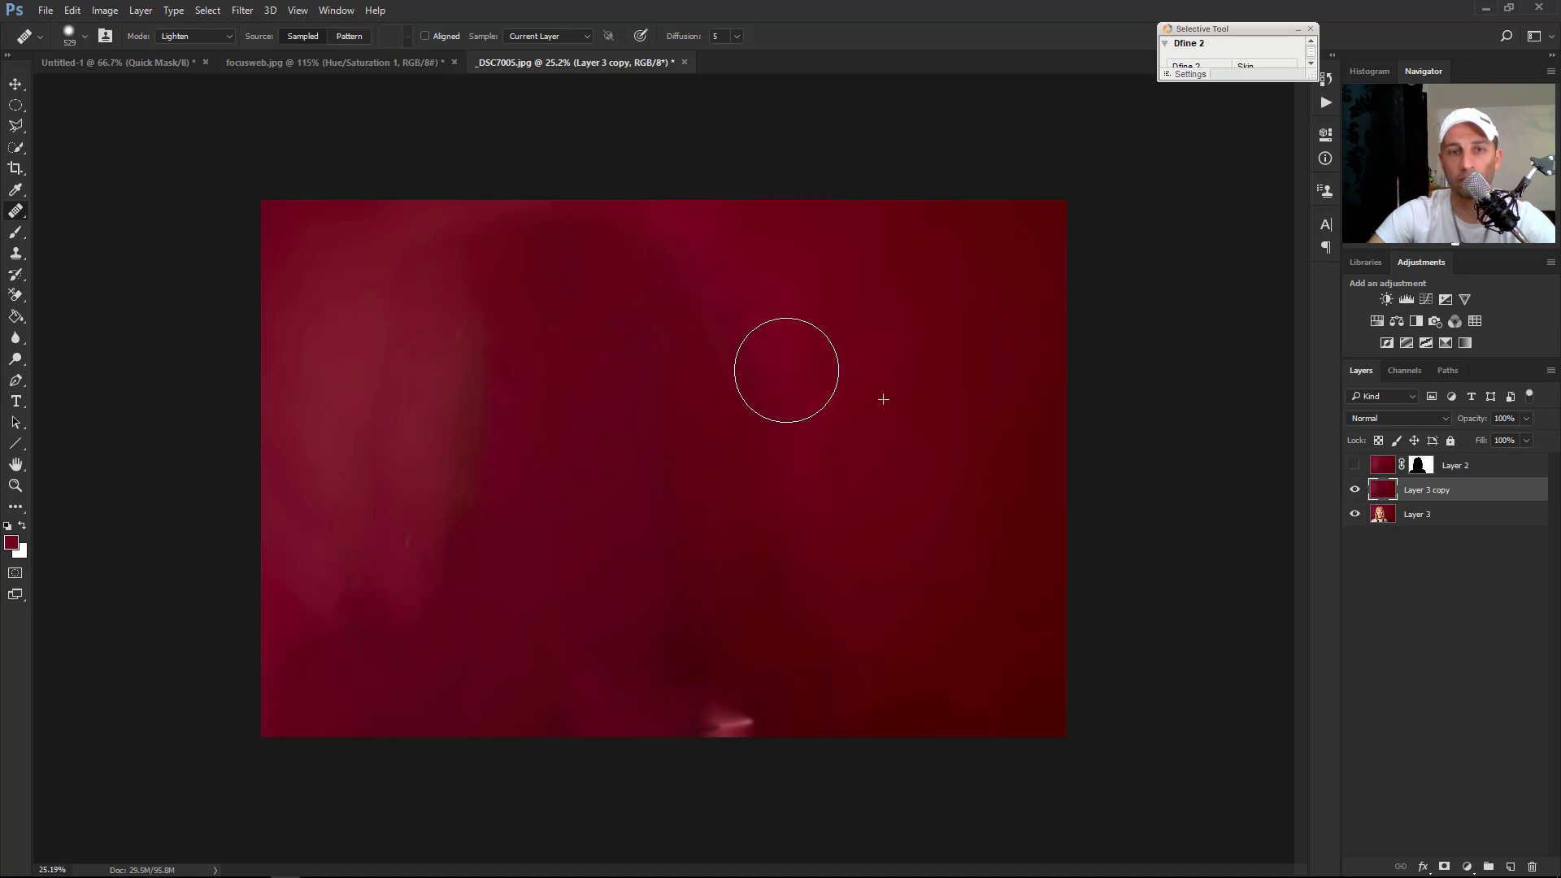
pyautogui.click(664, 669)
# Step: Set the Healing Brush mode to Normal and heal the bright spot near the backdrop's lower edge
pyautogui.click(195, 36)
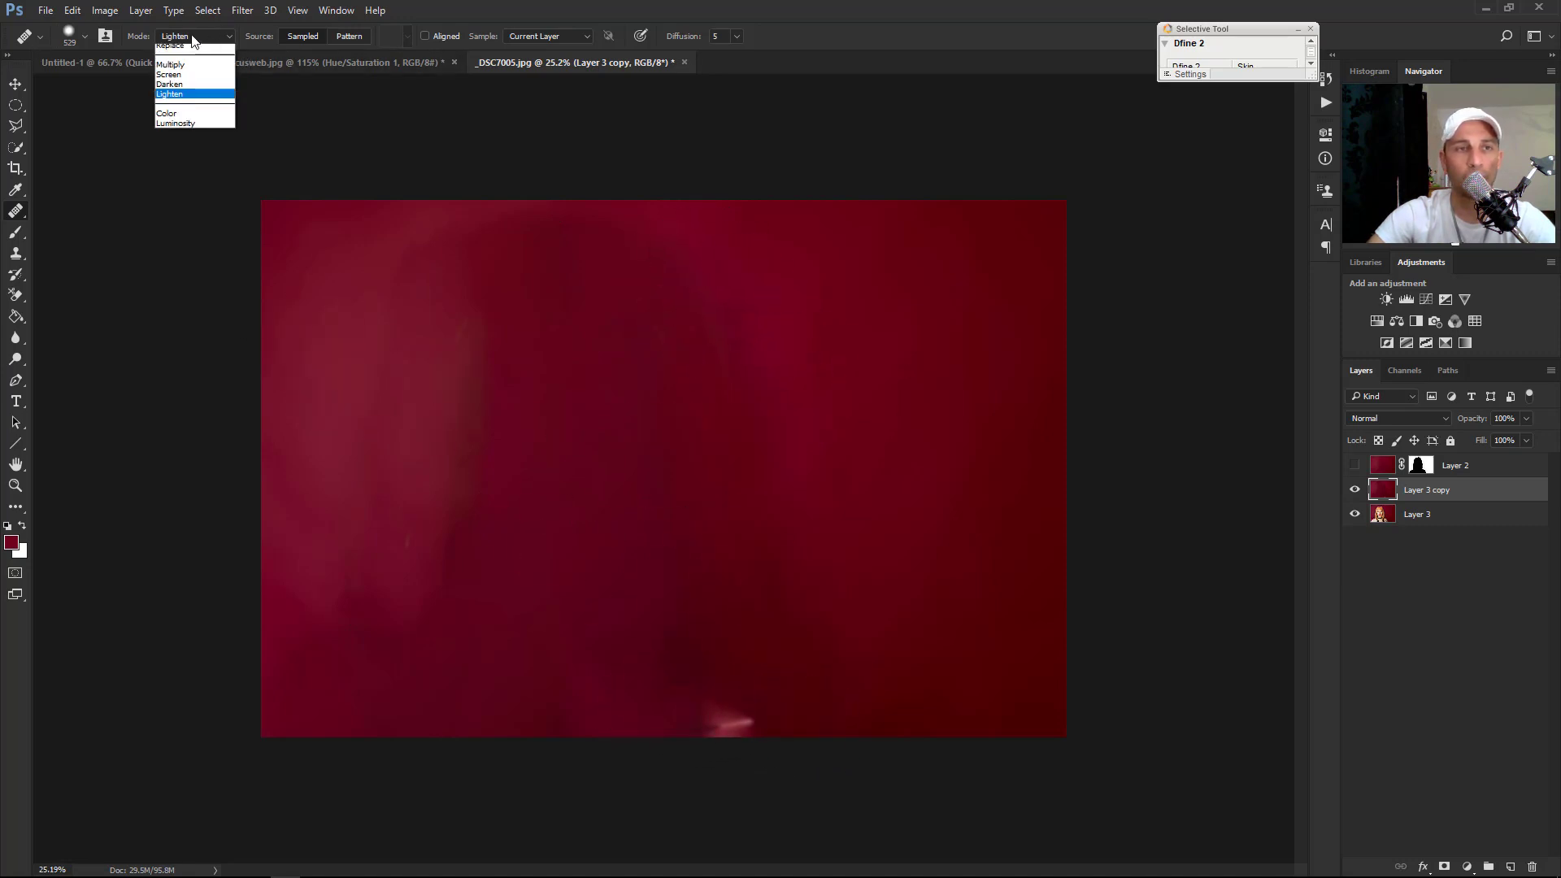
pyautogui.click(172, 50)
pyautogui.click(735, 723)
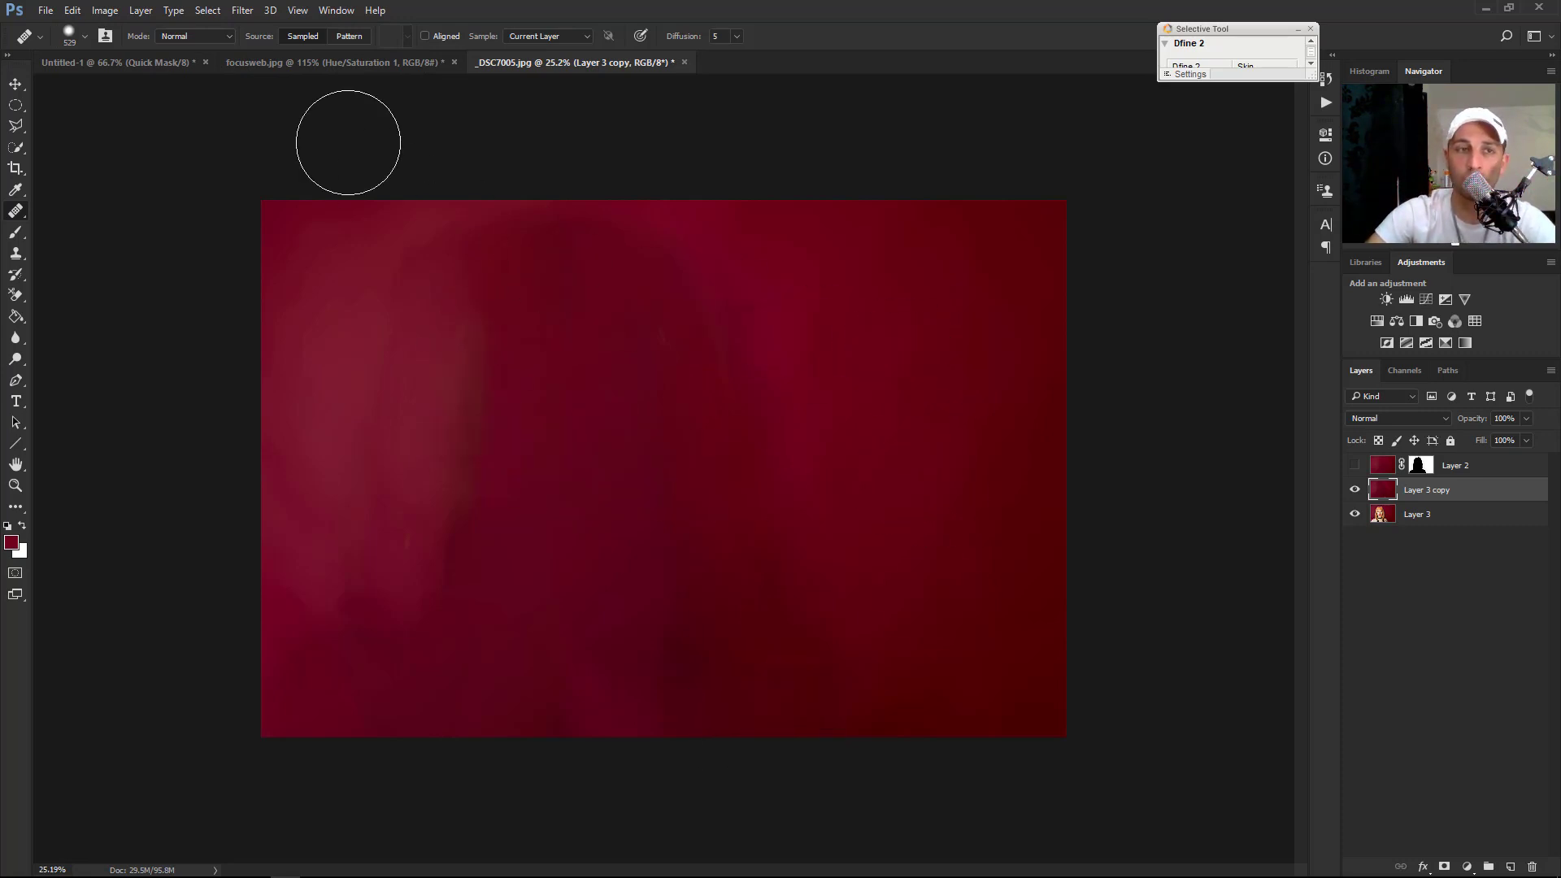
# Step: Apply a Motion Blur to the backdrop copy with an angle of 27° and a distance of 1206 pixels
pyautogui.click(243, 10)
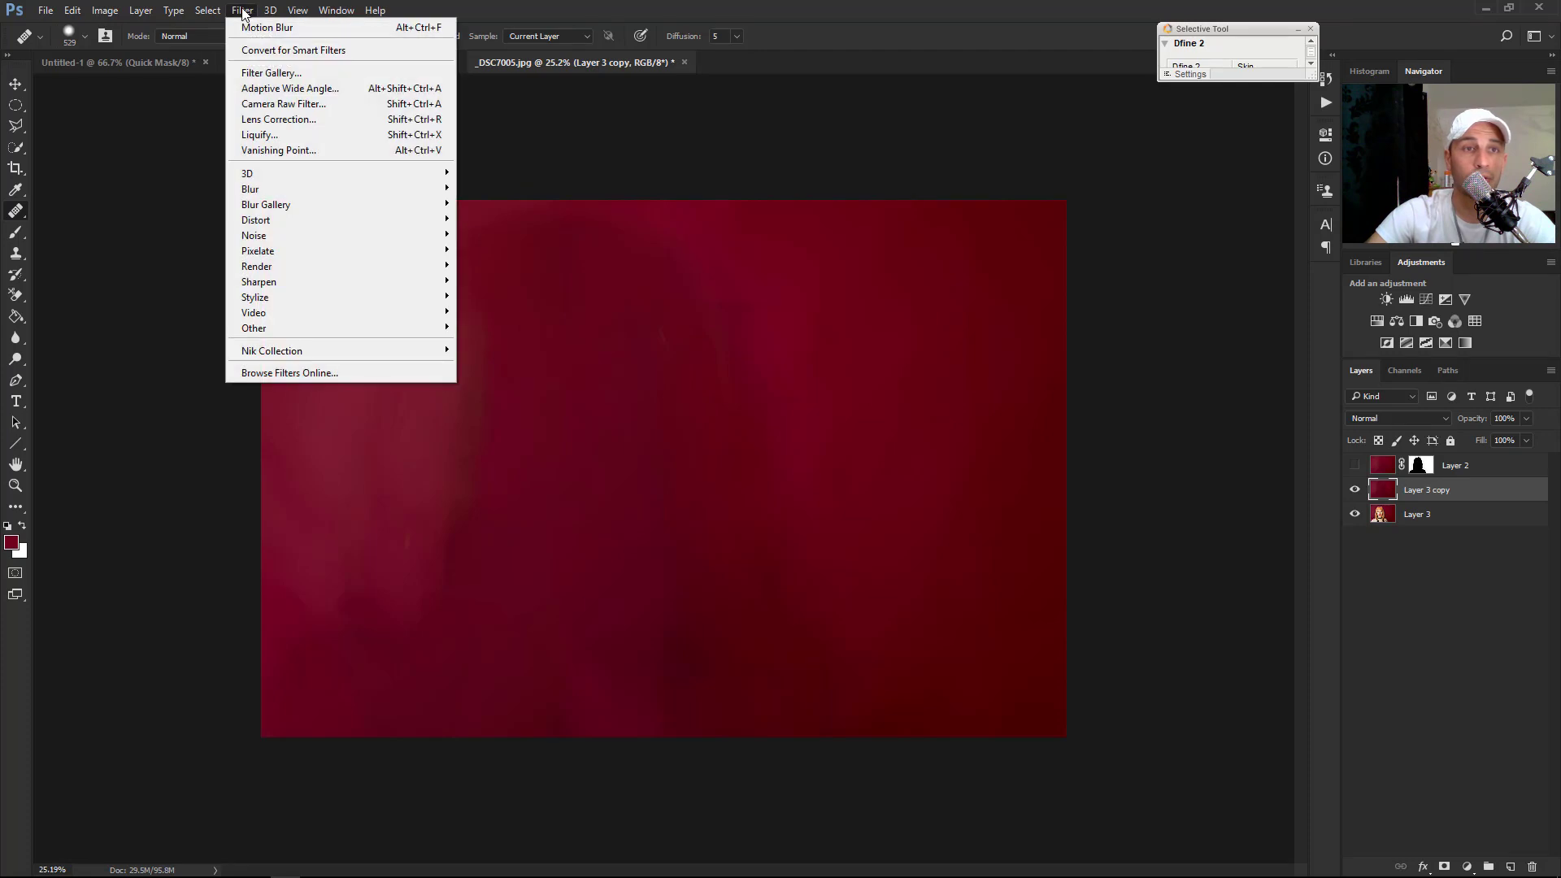
pyautogui.moveTo(277, 188)
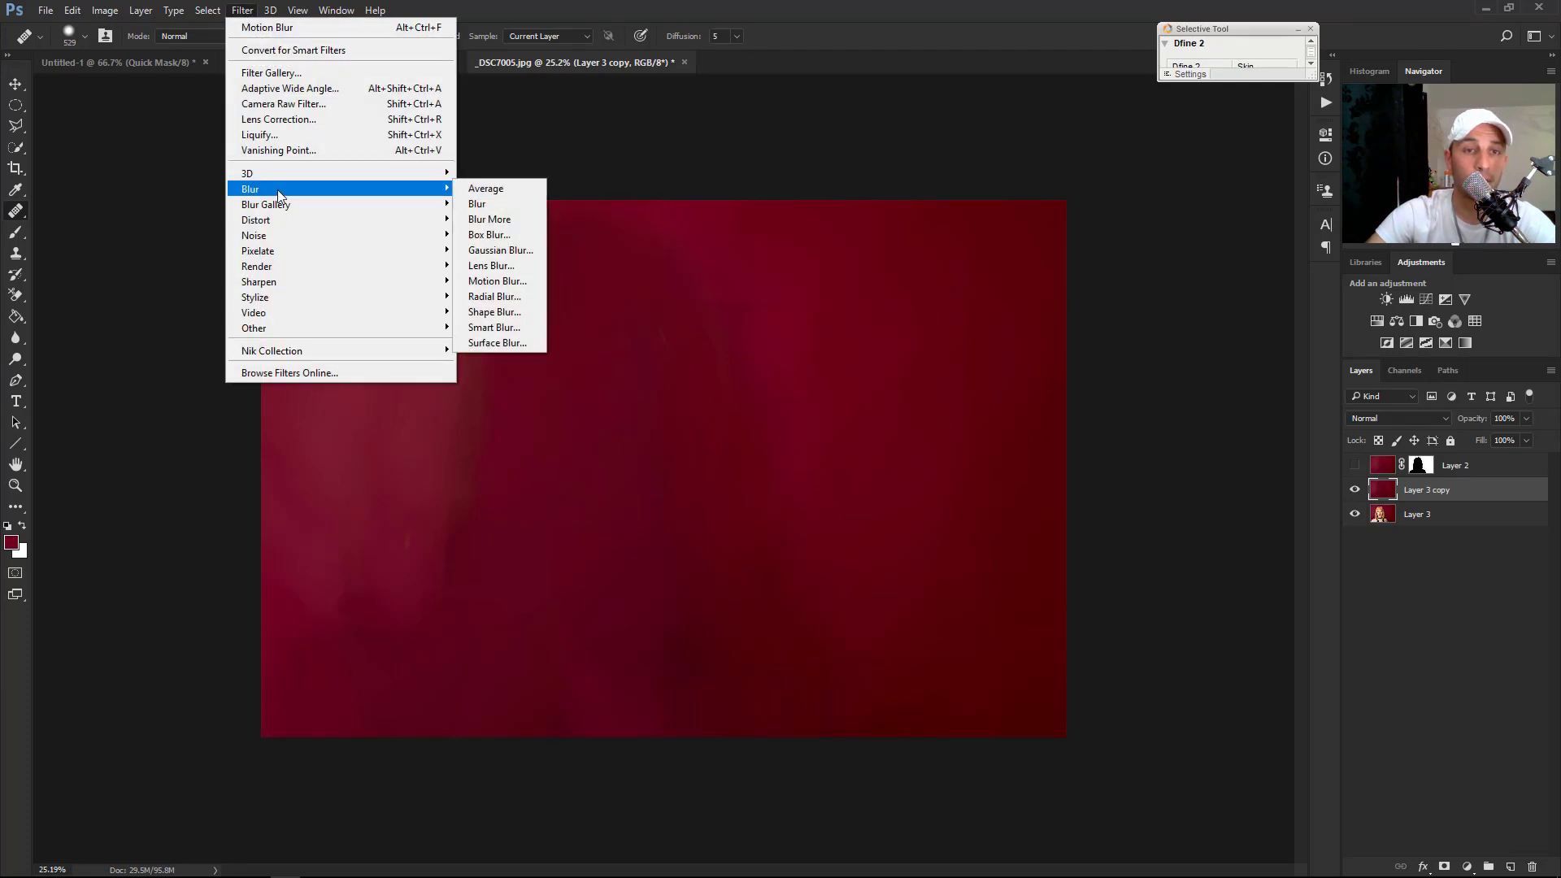
pyautogui.click(501, 281)
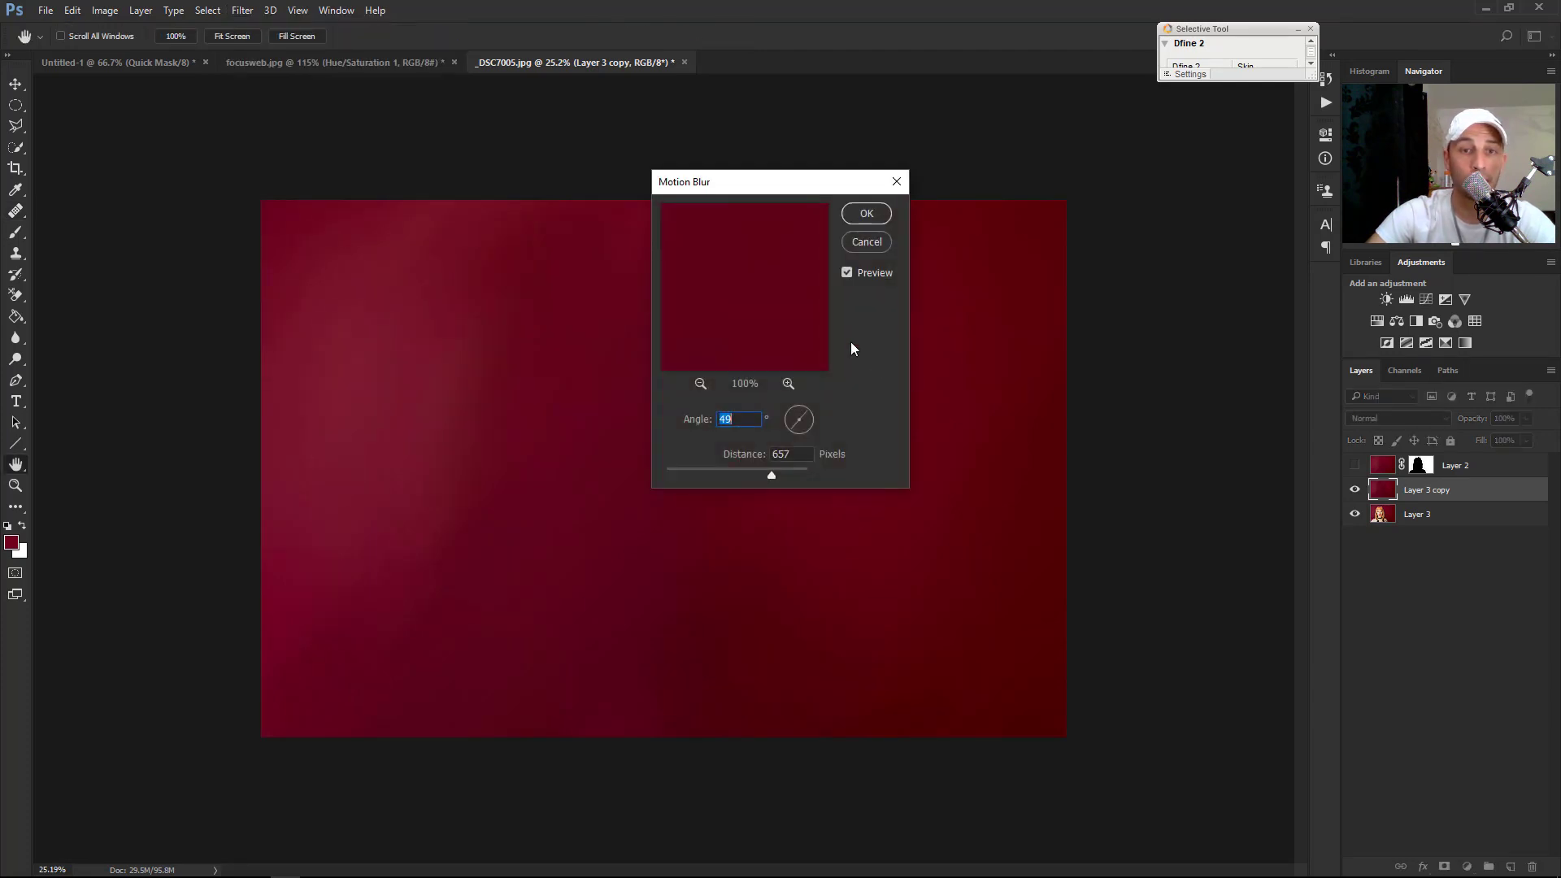
pyautogui.moveTo(799, 189); pyautogui.dragTo(260, 128)
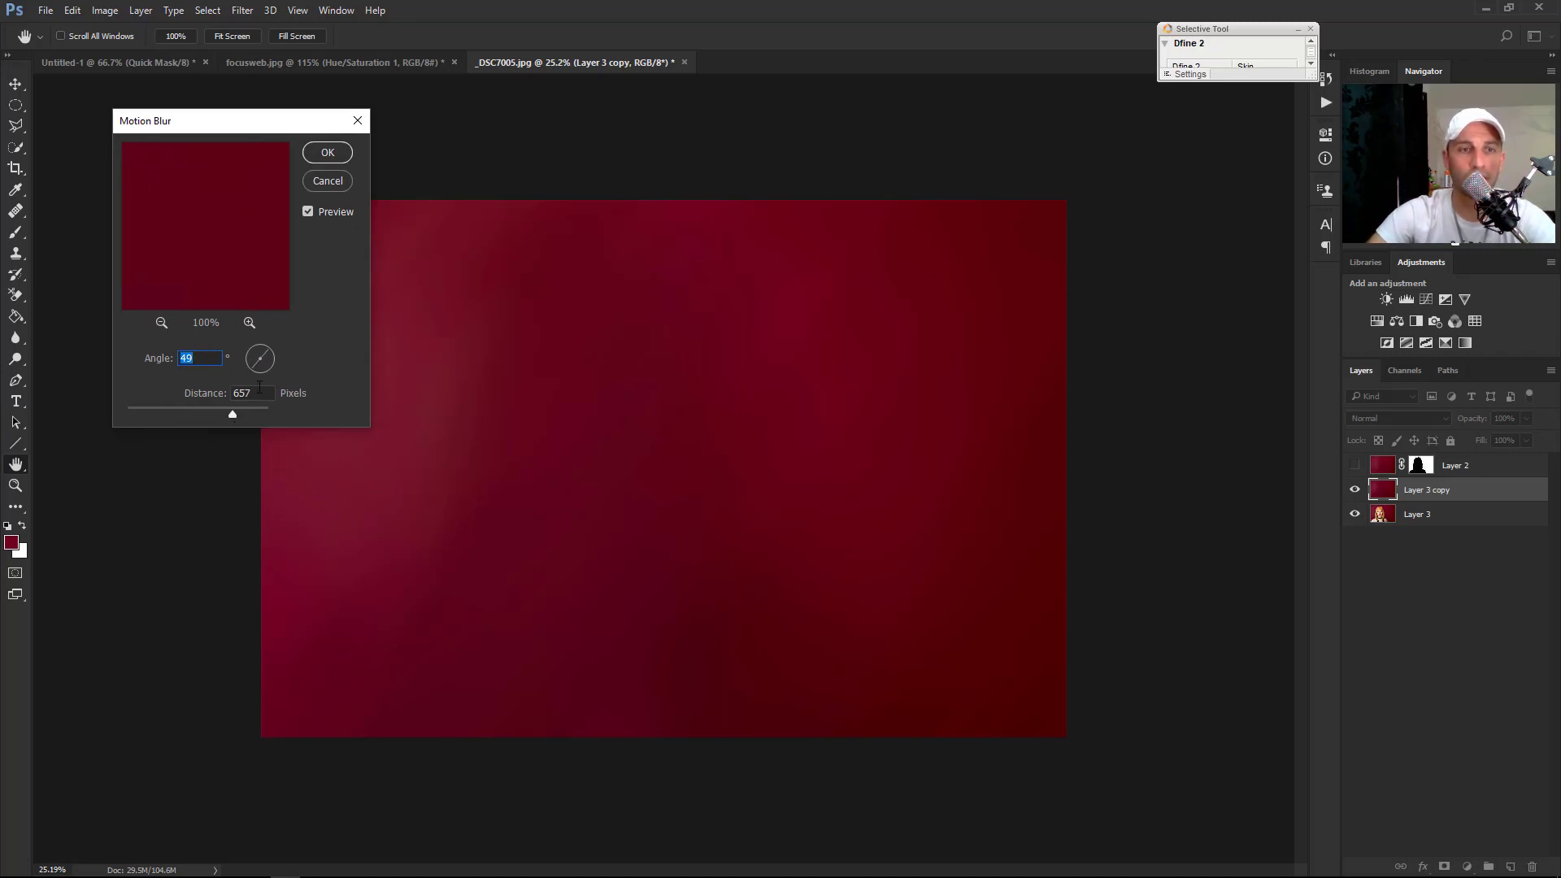
pyautogui.moveTo(272, 358); pyautogui.dragTo(271, 358)
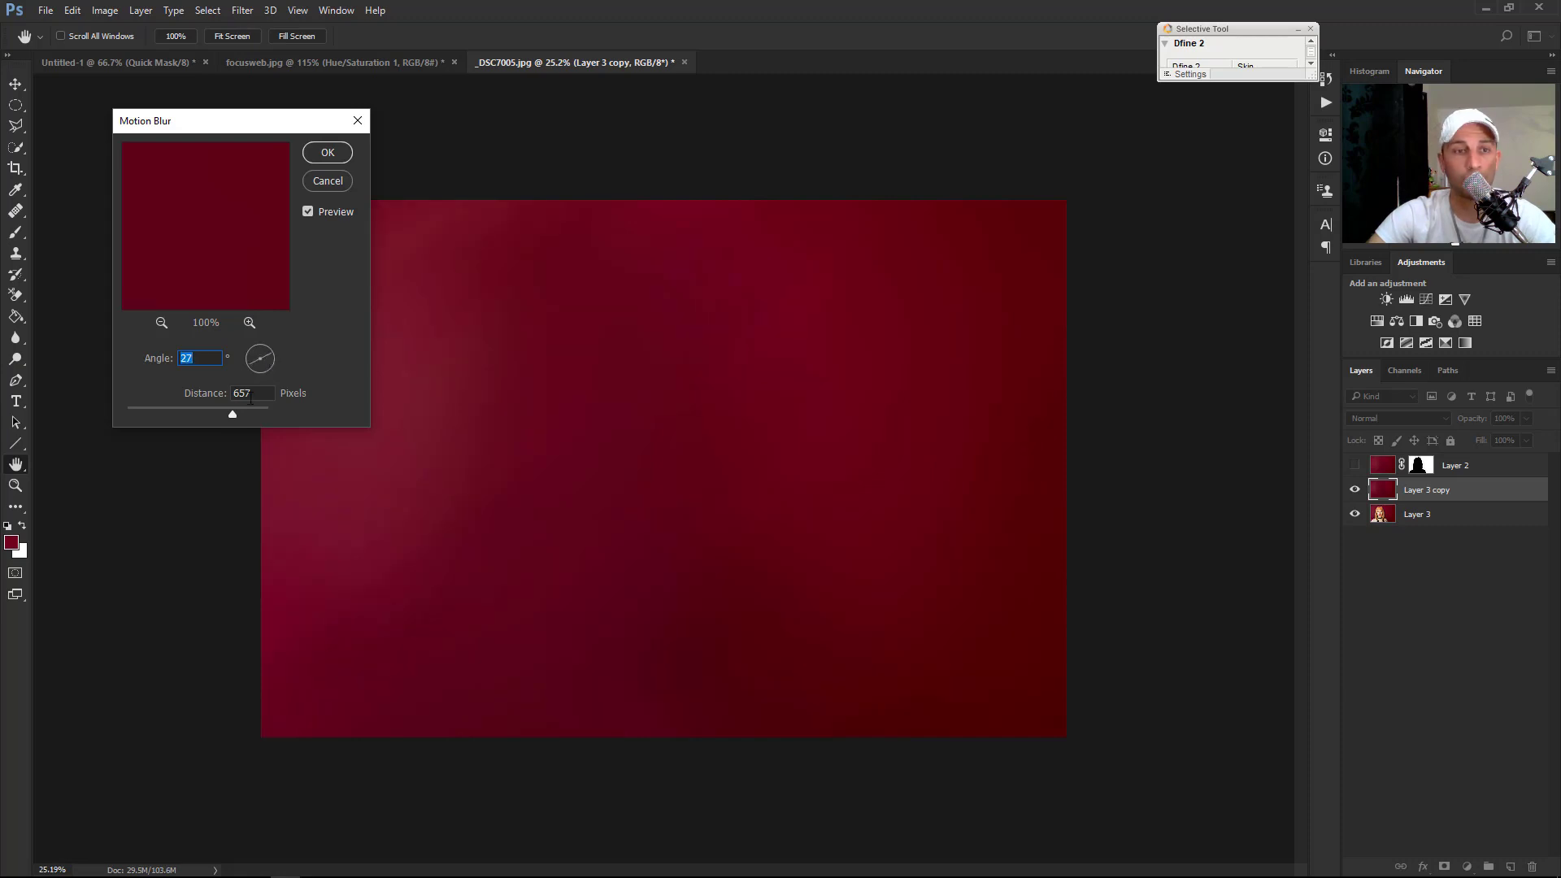
pyautogui.moveTo(232, 415); pyautogui.dragTo(242, 417)
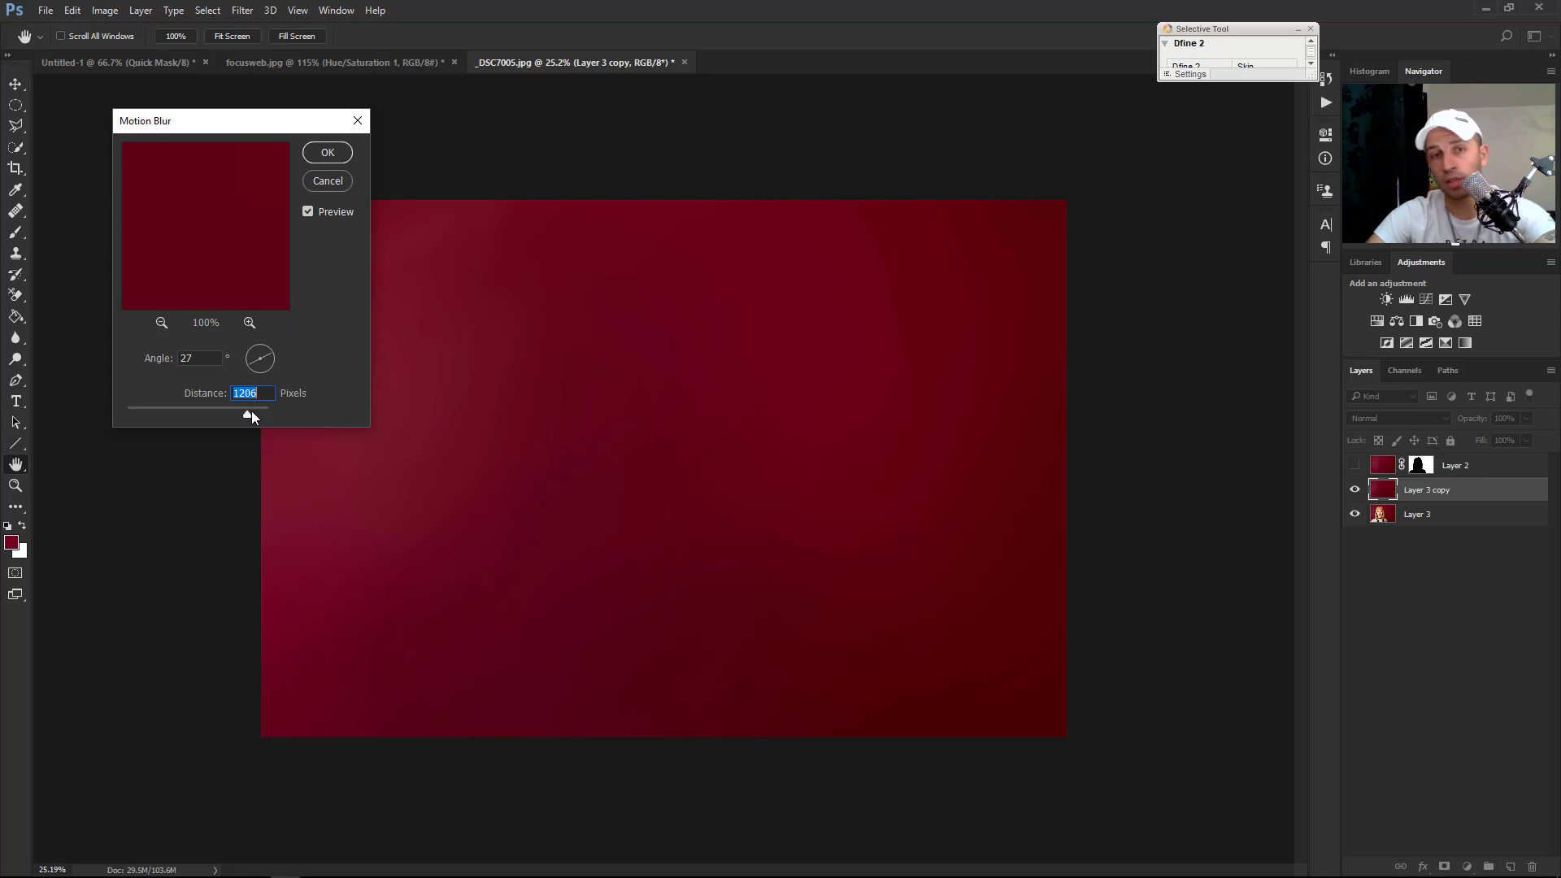
pyautogui.click(339, 153)
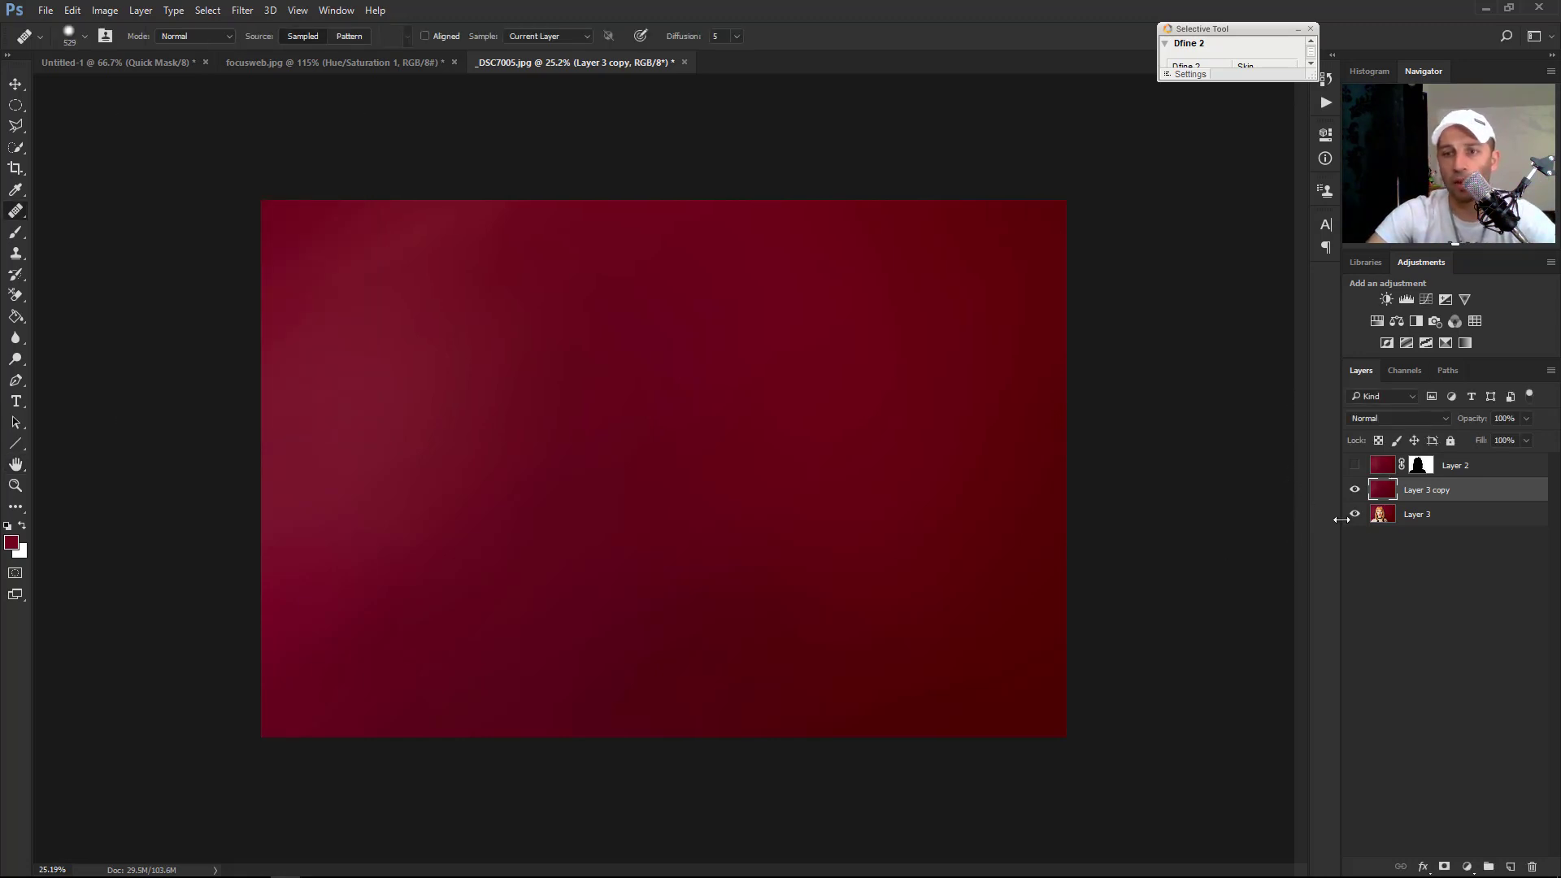
# Step: Move Layer 3 above the blurred backdrop copy and add a white layer mask to it
pyautogui.moveTo(1461, 525); pyautogui.dragTo(1415, 478)
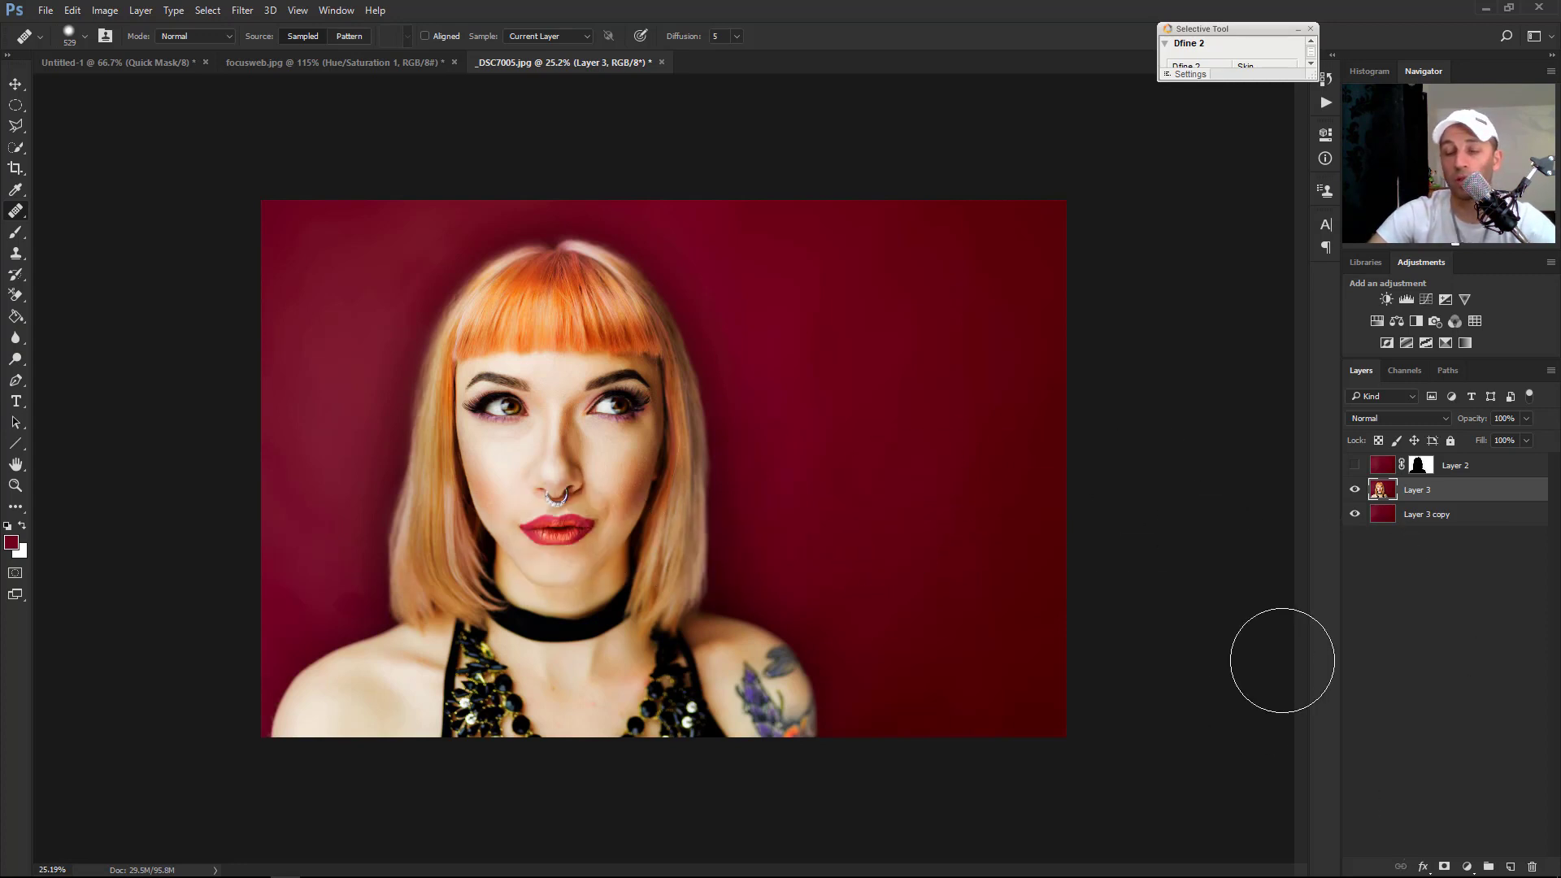
pyautogui.click(1443, 867)
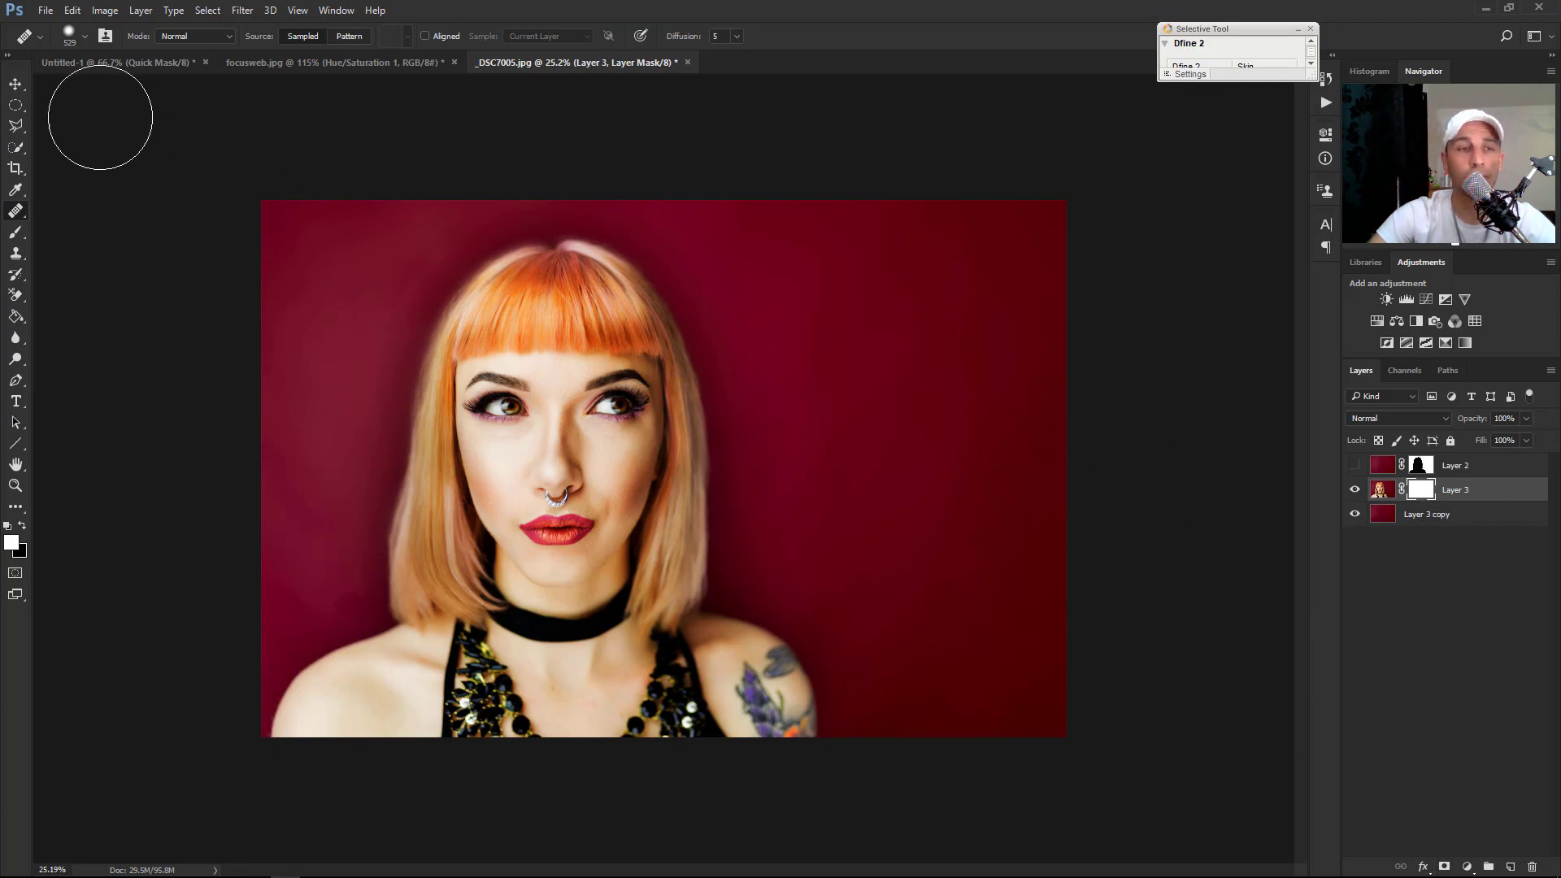
pyautogui.moveTo(327, 275); pyautogui.dragTo(311, 275)
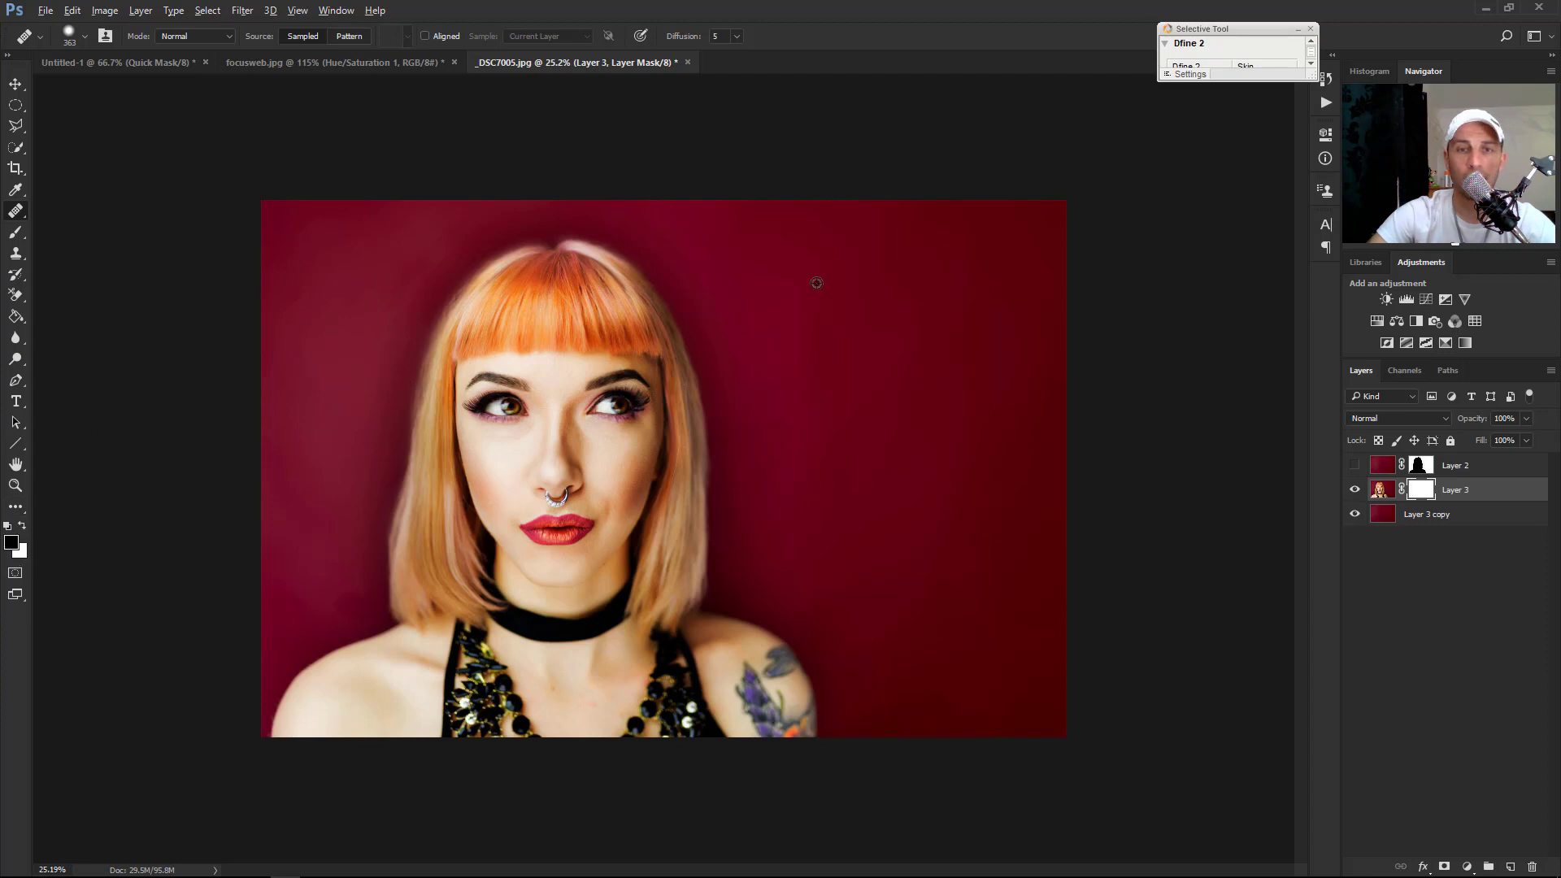
pyautogui.moveTo(829, 294); pyautogui.dragTo(820, 289)
pyautogui.moveTo(743, 240); pyautogui.dragTo(741, 224)
pyautogui.click(740, 224)
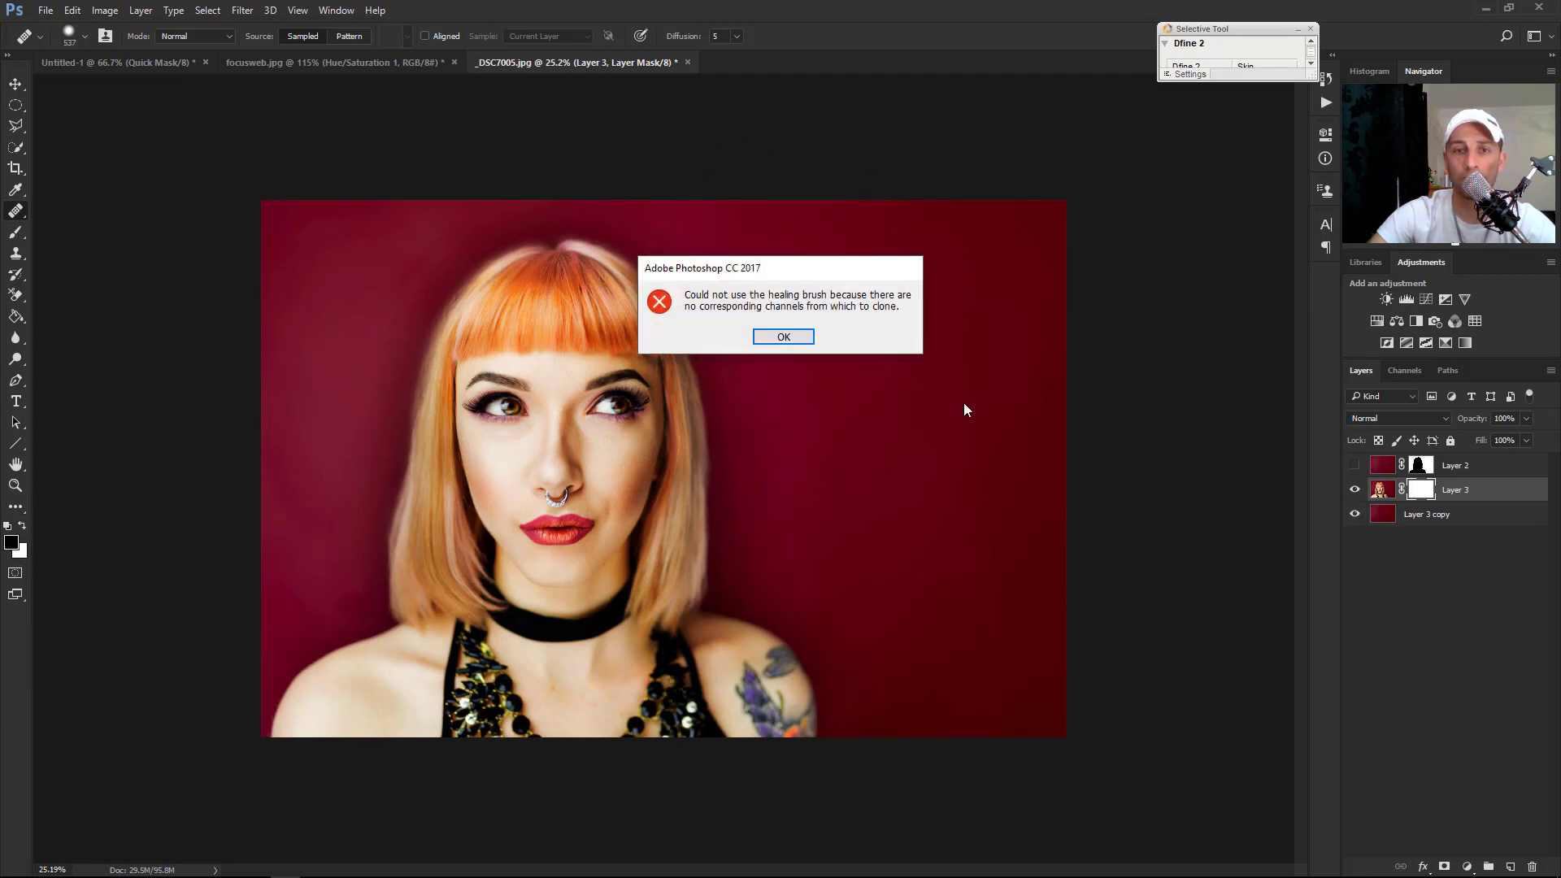
pyautogui.click(792, 340)
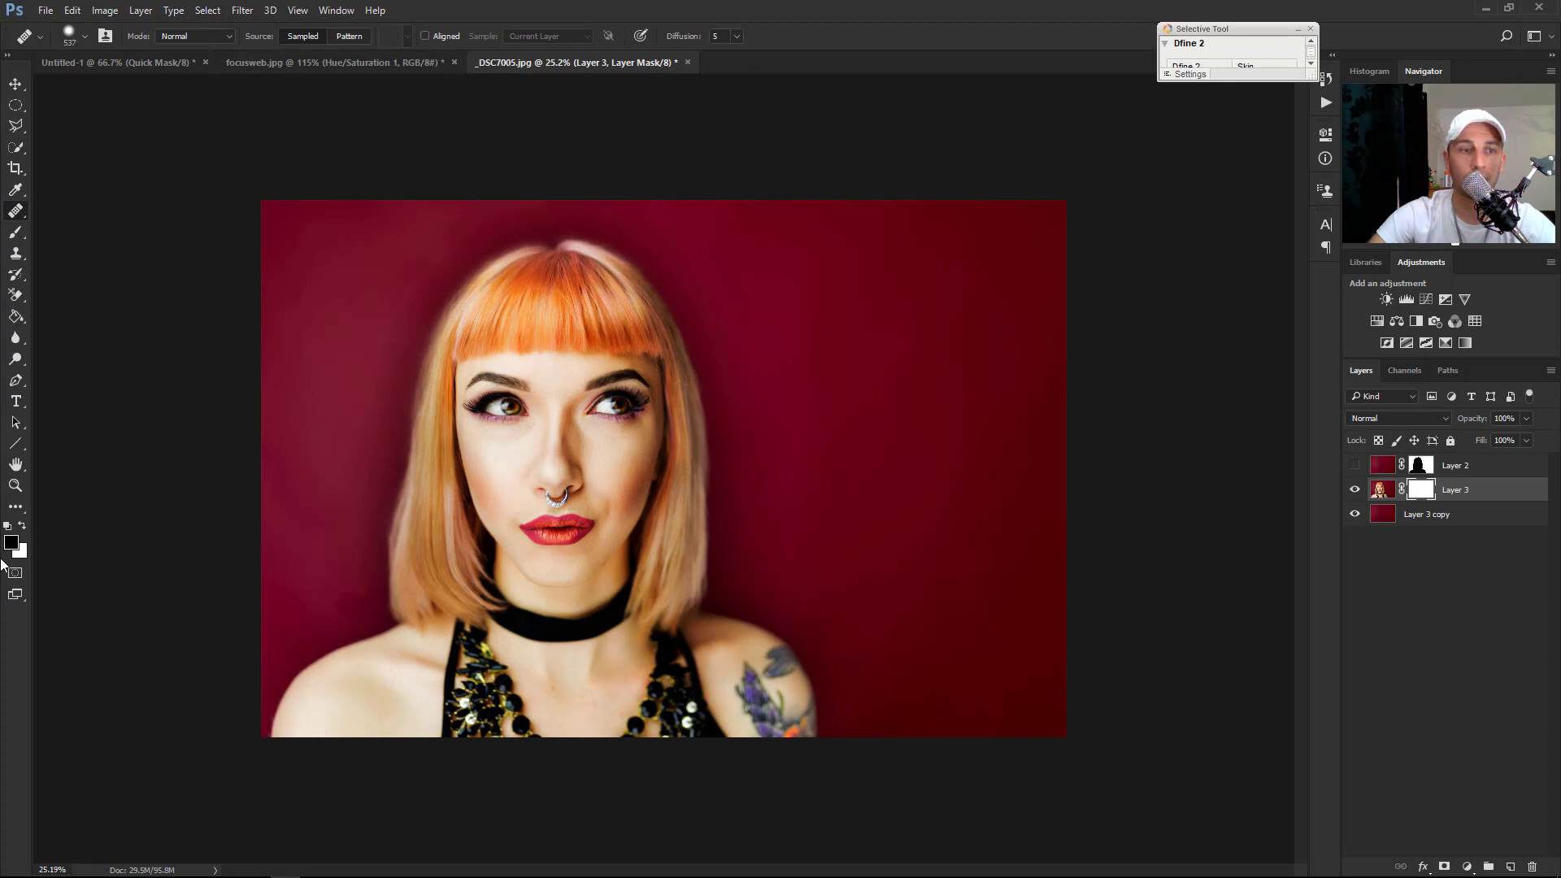
pyautogui.click(721, 361)
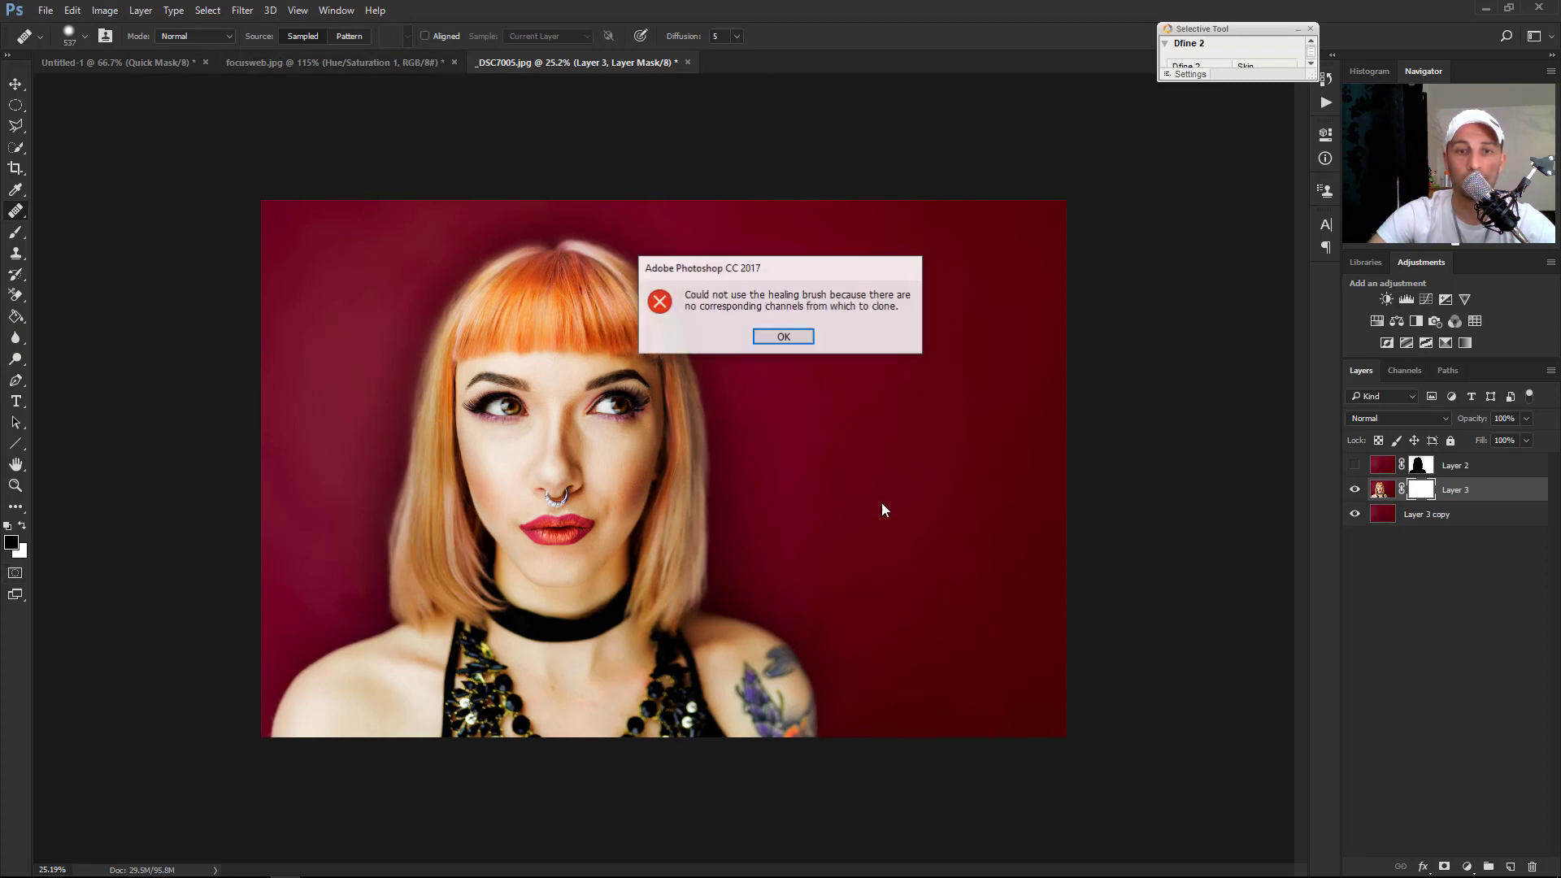
# Step: Paint black on Layer 3's mask with a large Brush over the wide backdrop area beside the tattooed shoulder
pyautogui.click(17, 234)
pyautogui.keyDown('alt'); pyautogui.moveTo(998, 455); pyautogui.dragTo(1055, 465); pyautogui.keyUp('alt')
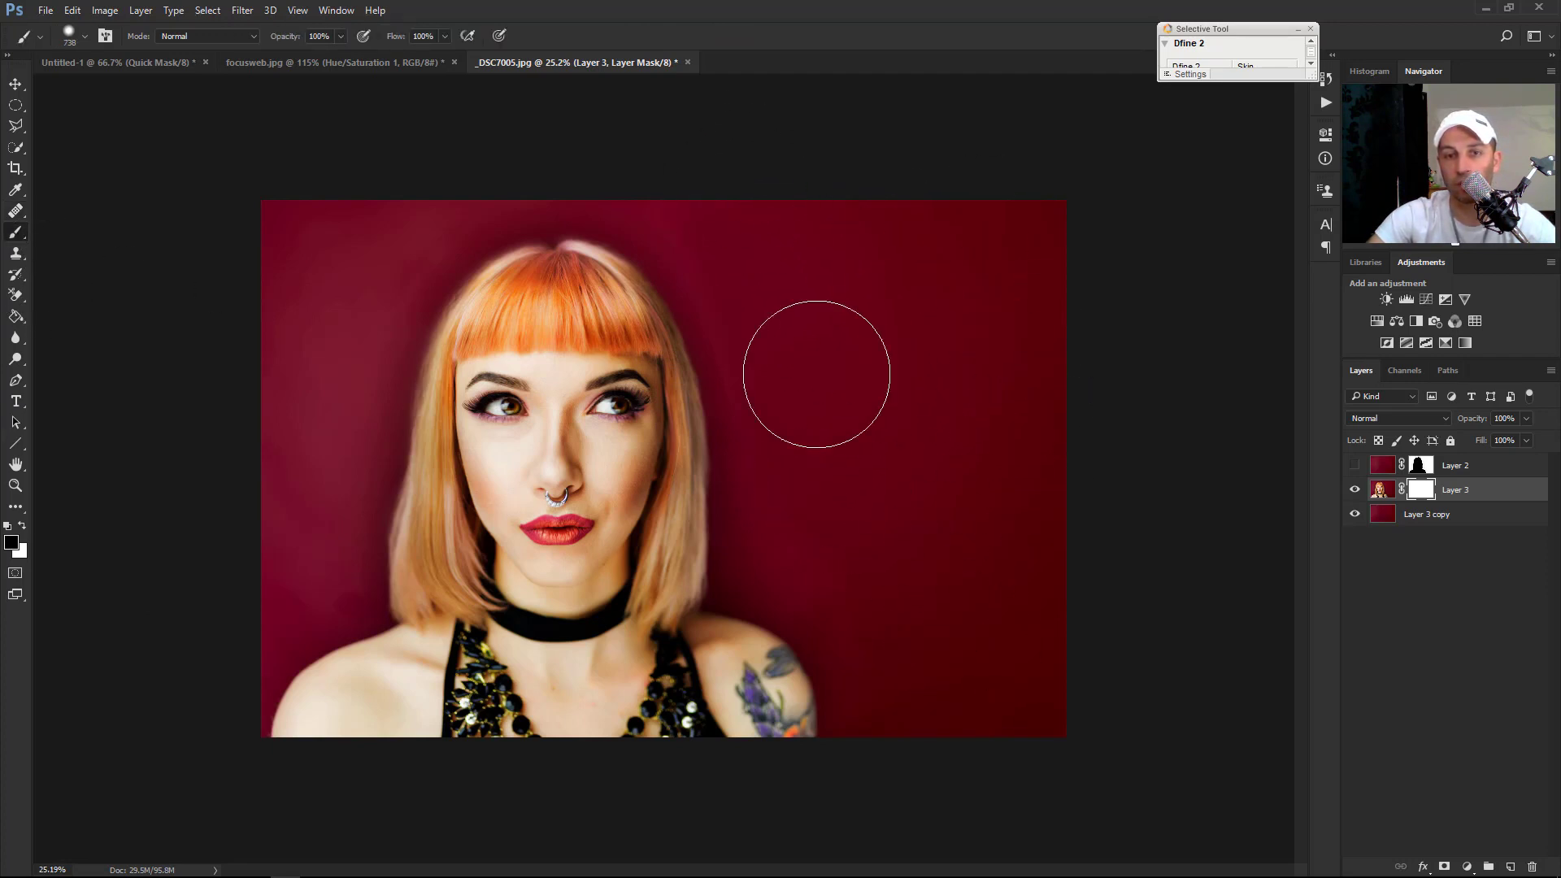
pyautogui.moveTo(866, 549); pyautogui.dragTo(903, 618)
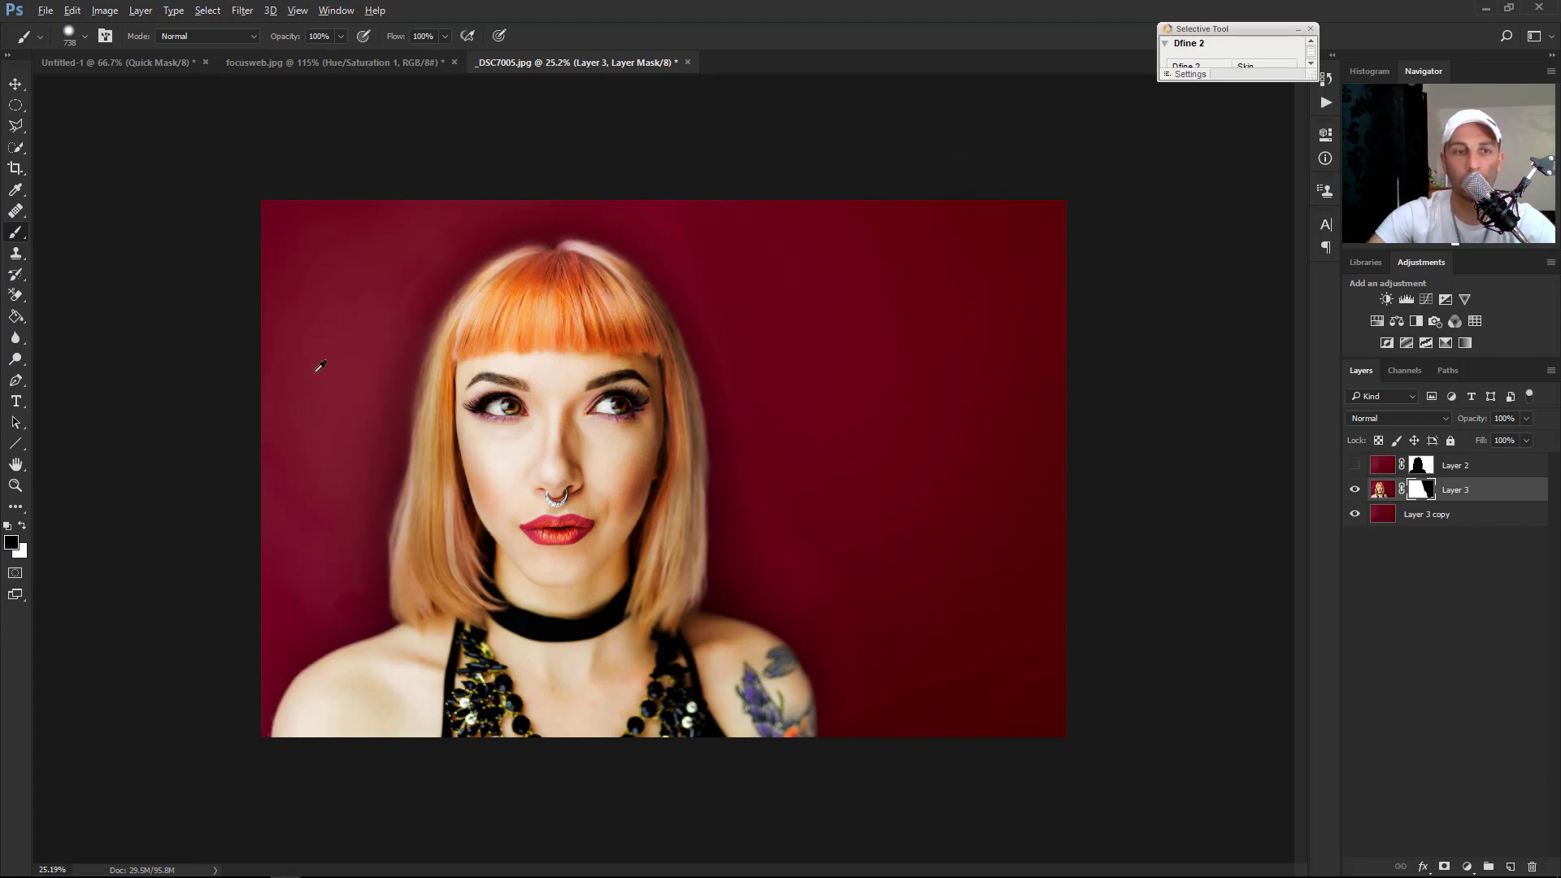
# Step: Paint black on Layer 3's mask with a 678 px brush over the backdrop on the untattooed shoulder's side, up to the crown
pyautogui.scroll(8, 314, 376)
pyautogui.scroll(-5, 268, 389)
pyautogui.press('space')
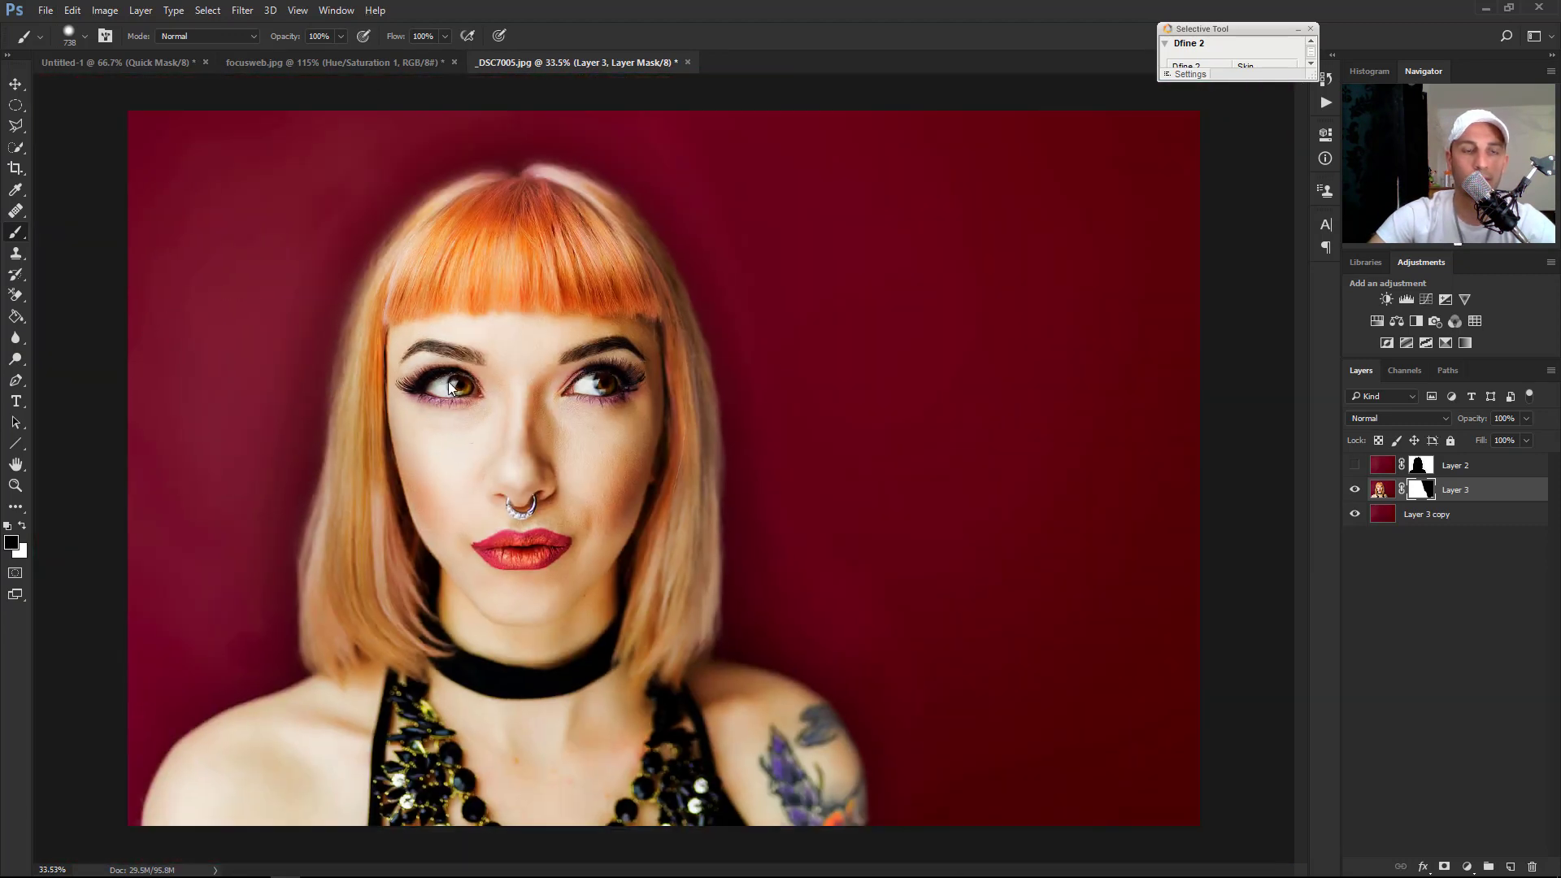
pyautogui.rightClick(219, 359)
pyautogui.click(42, 228)
pyautogui.keyDown('alt'); pyautogui.moveTo(138, 227); pyautogui.dragTo(125, 228); pyautogui.keyUp('alt')
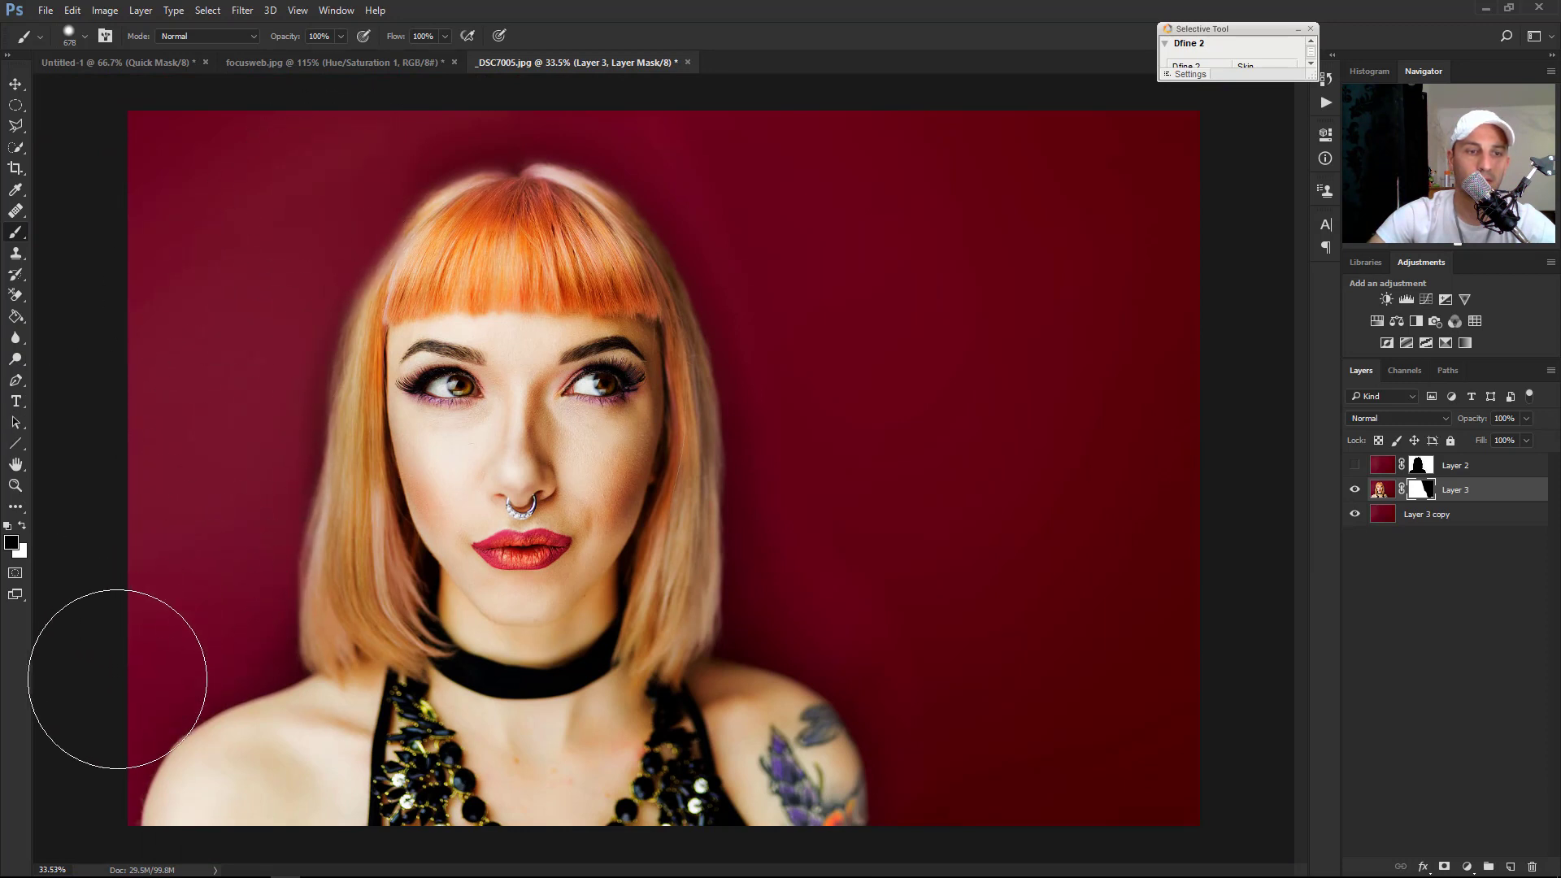
pyautogui.moveTo(102, 715)
pyautogui.mouseDown()
pyautogui.moveTo(261, 310)
pyautogui.moveTo(354, 221)
pyautogui.mouseUp()
pyautogui.press('space')
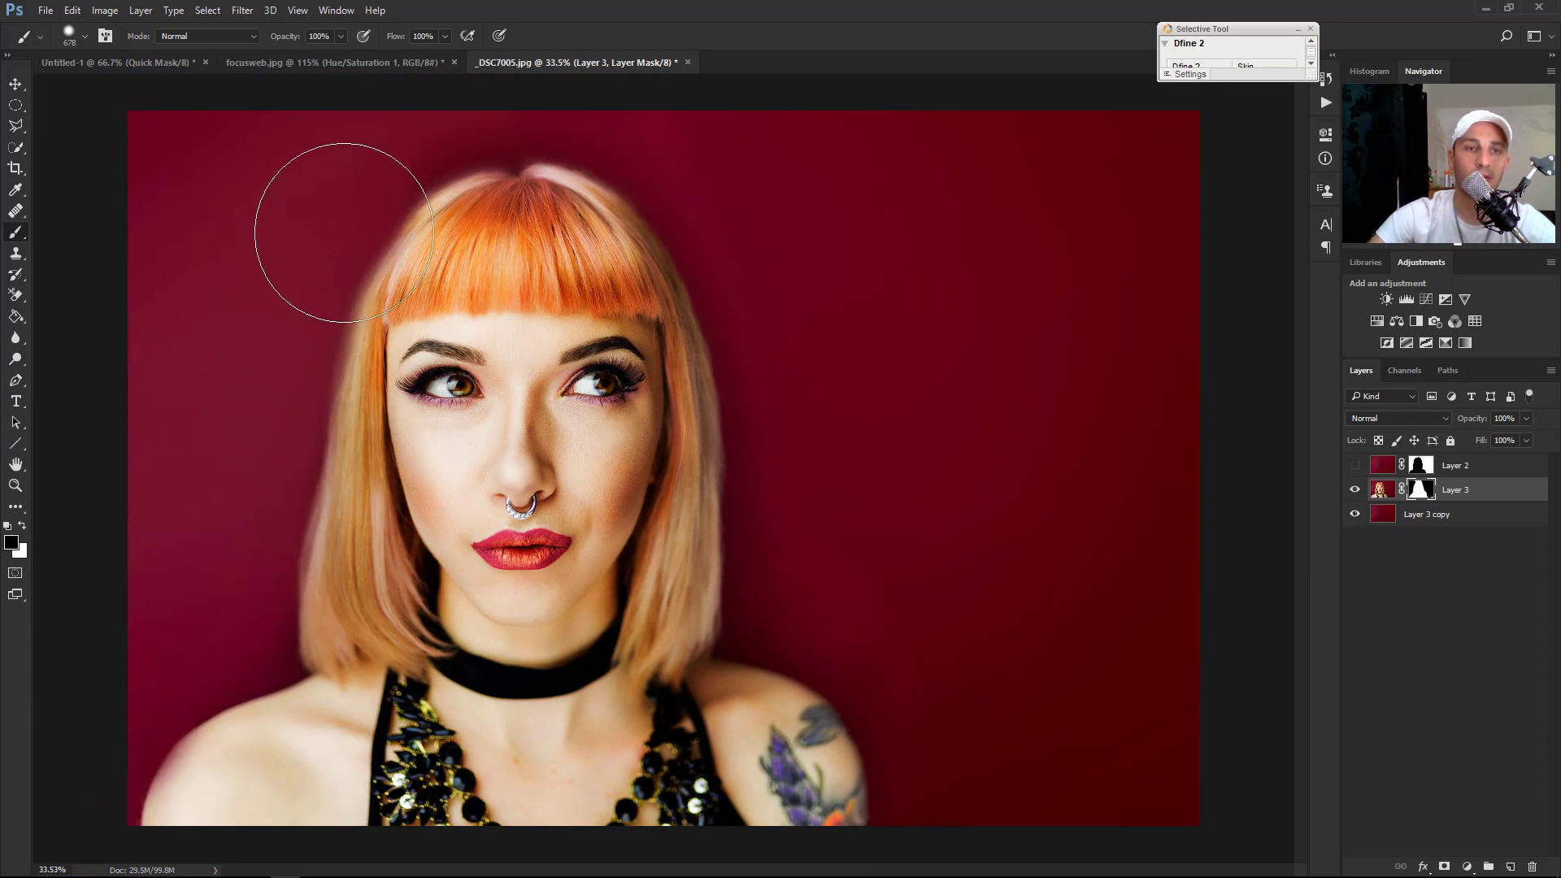
# Step: Mask the backdrop close around the head with a 296 px brush and paint white to restore the top of the hair
pyautogui.keyDown('alt'); pyautogui.moveTo(393, 140); pyautogui.dragTo(342, 139); pyautogui.keyUp('alt')
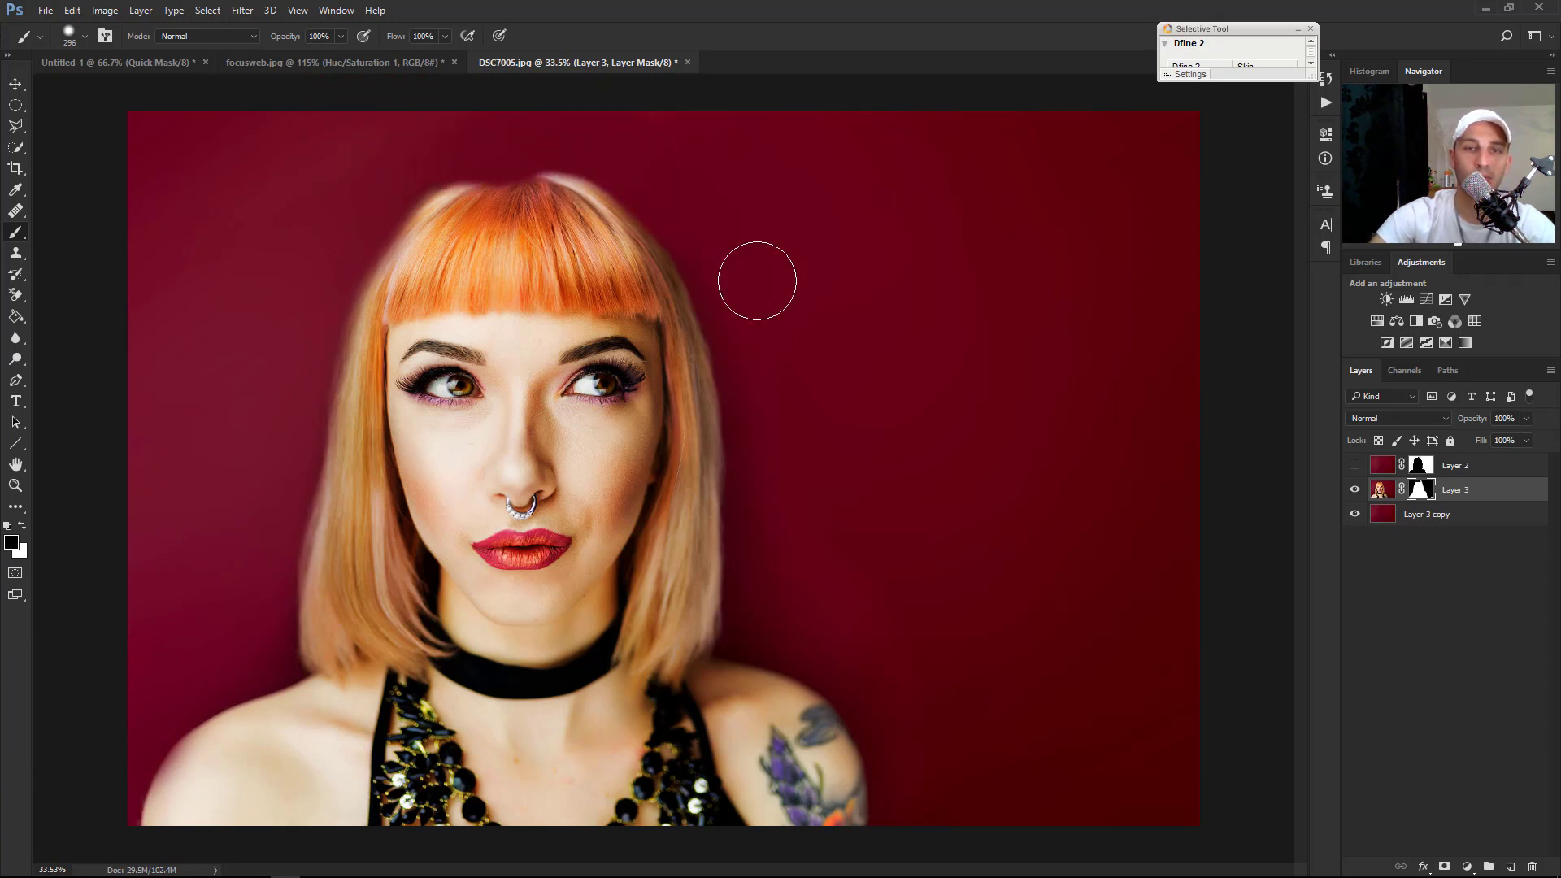
pyautogui.moveTo(773, 400)
pyautogui.mouseDown()
pyautogui.moveTo(700, 242)
pyautogui.moveTo(749, 397)
pyautogui.moveTo(770, 553)
pyautogui.mouseUp()
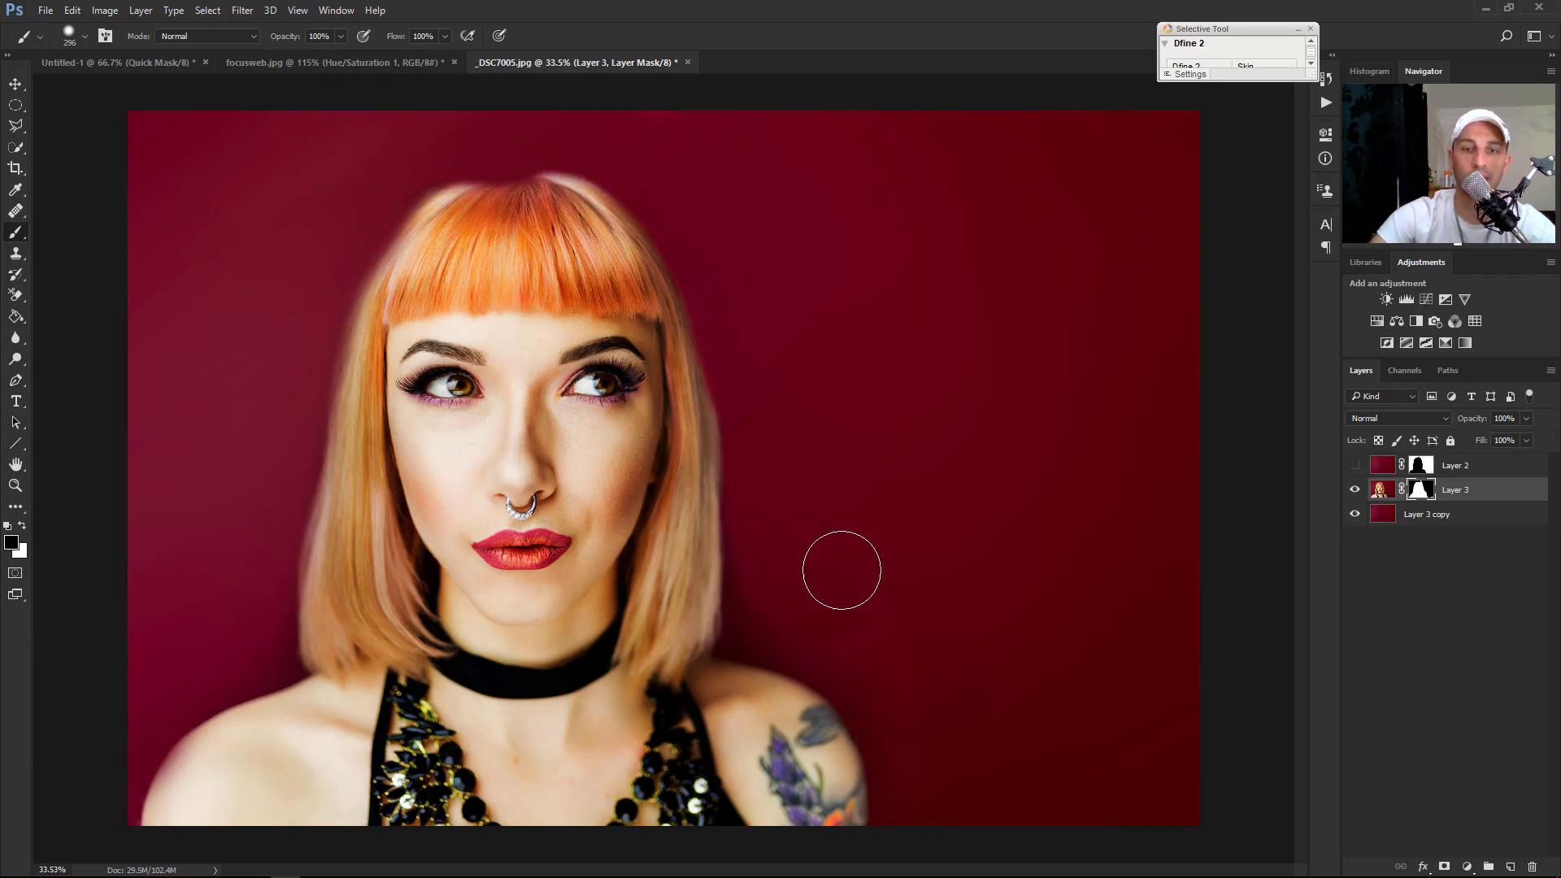
pyautogui.press('x')
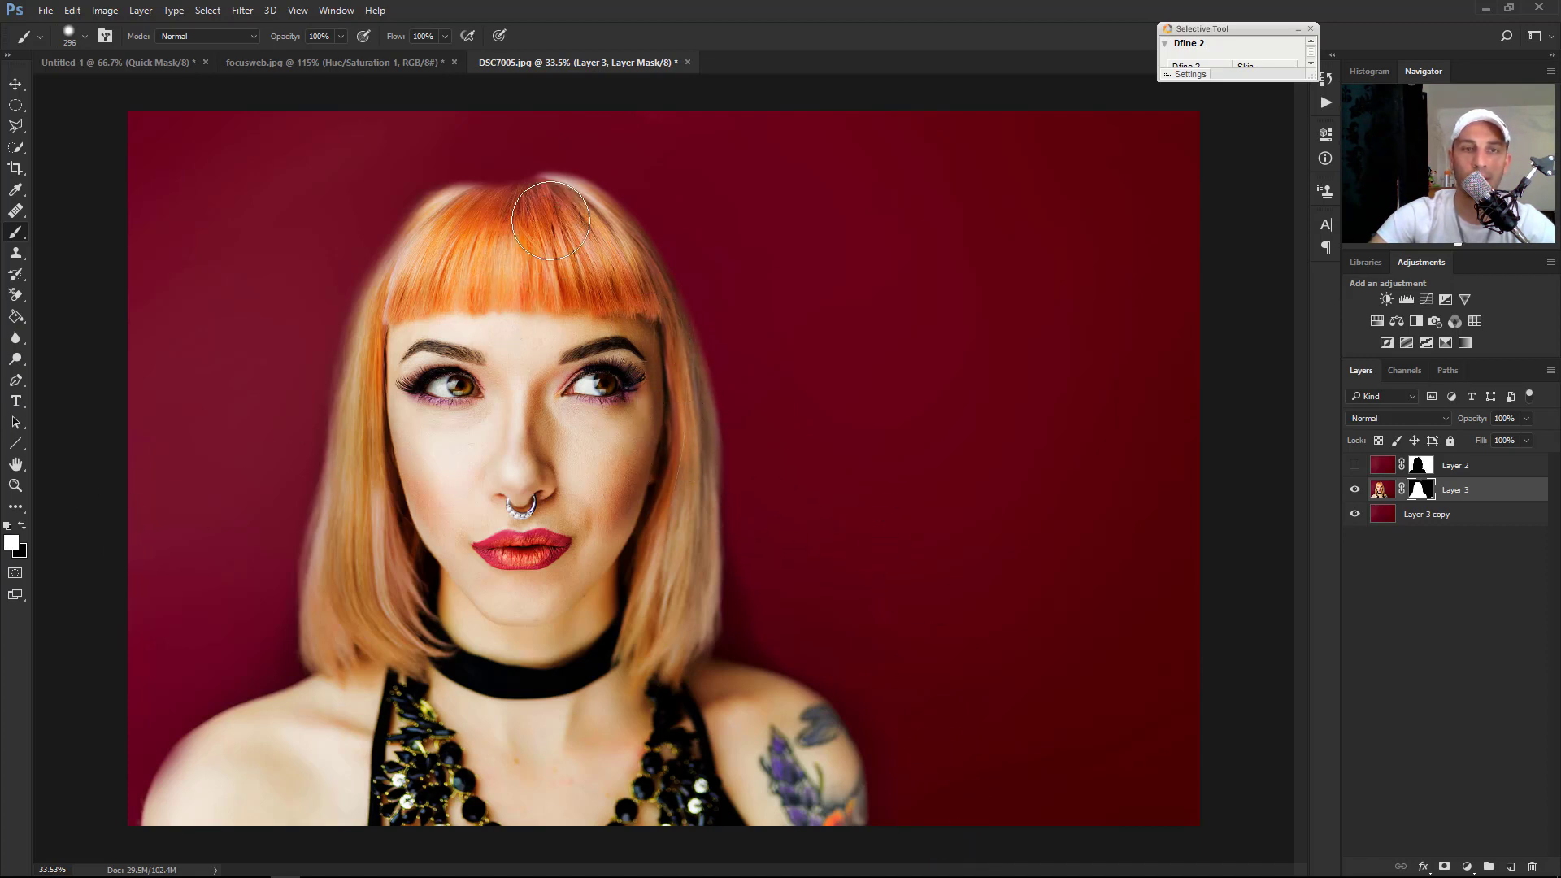
pyautogui.moveTo(550, 220)
pyautogui.mouseDown()
pyautogui.moveTo(537, 195)
pyautogui.moveTo(479, 235)
pyautogui.mouseUp()
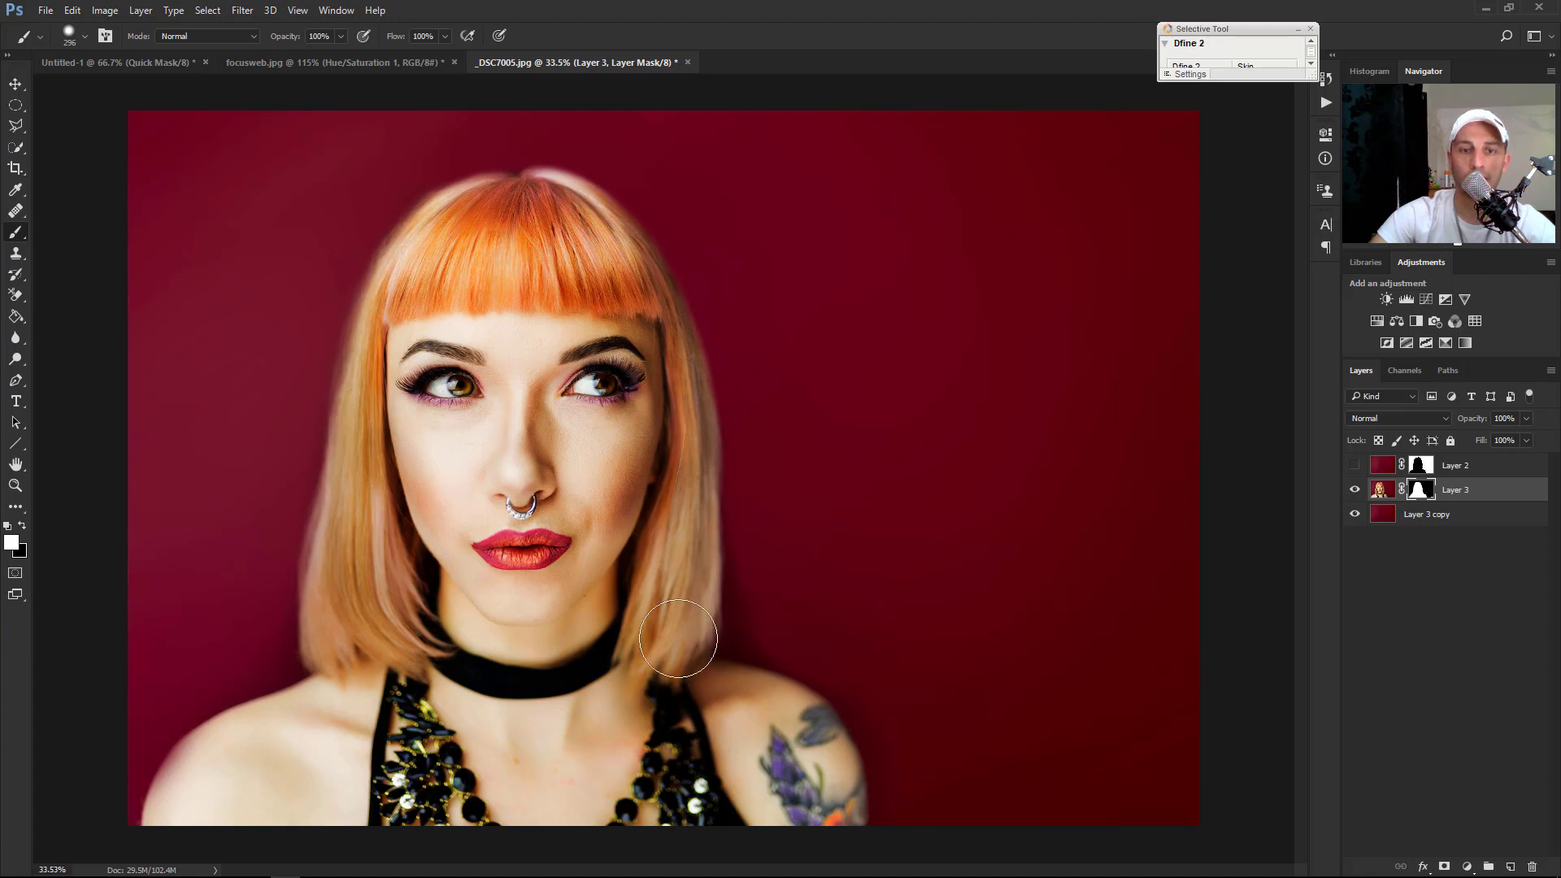
# Step: Paint black on the mask with a 60 px brush along the hair edge and tattooed shoulder to remove the dark halo
pyautogui.scroll(3, 773, 594)
pyautogui.scroll(4, 787, 616)
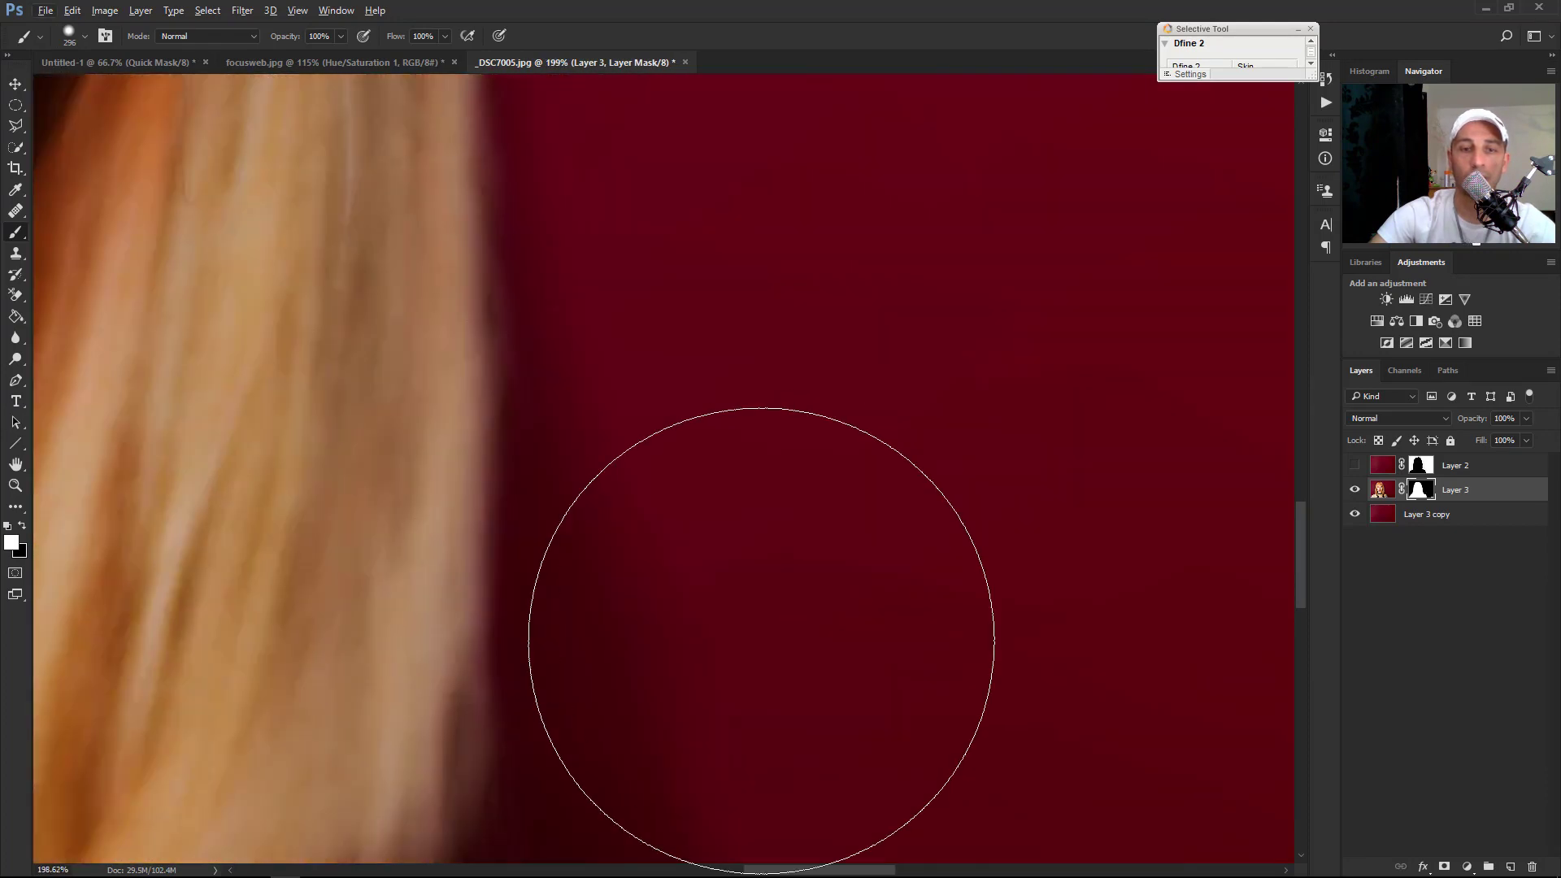
pyautogui.press('x')
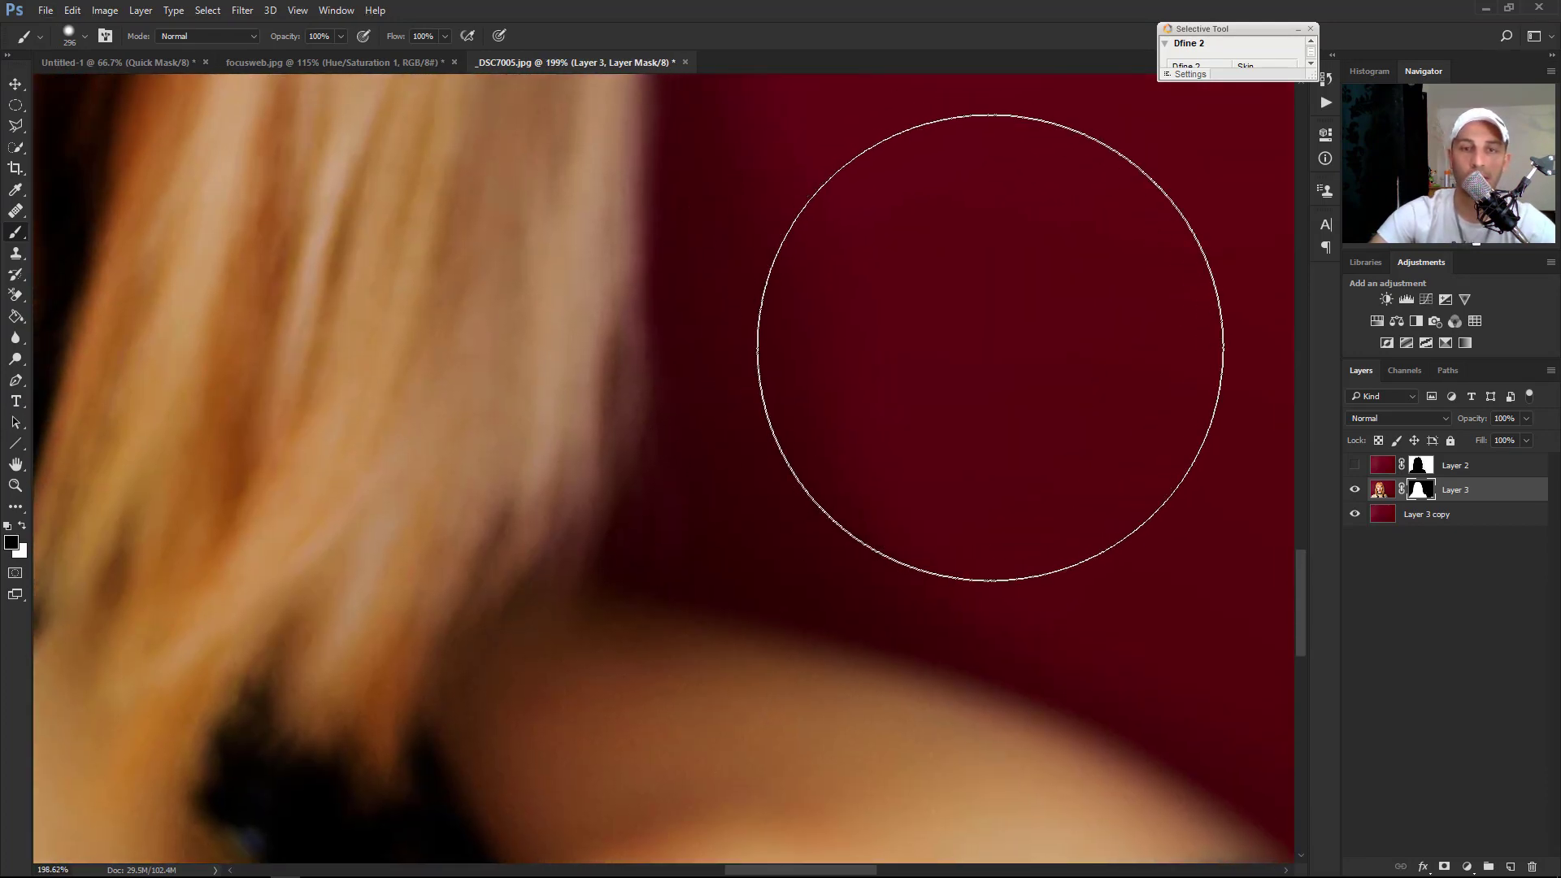
pyautogui.moveTo(1010, 348); pyautogui.dragTo(800, 421)
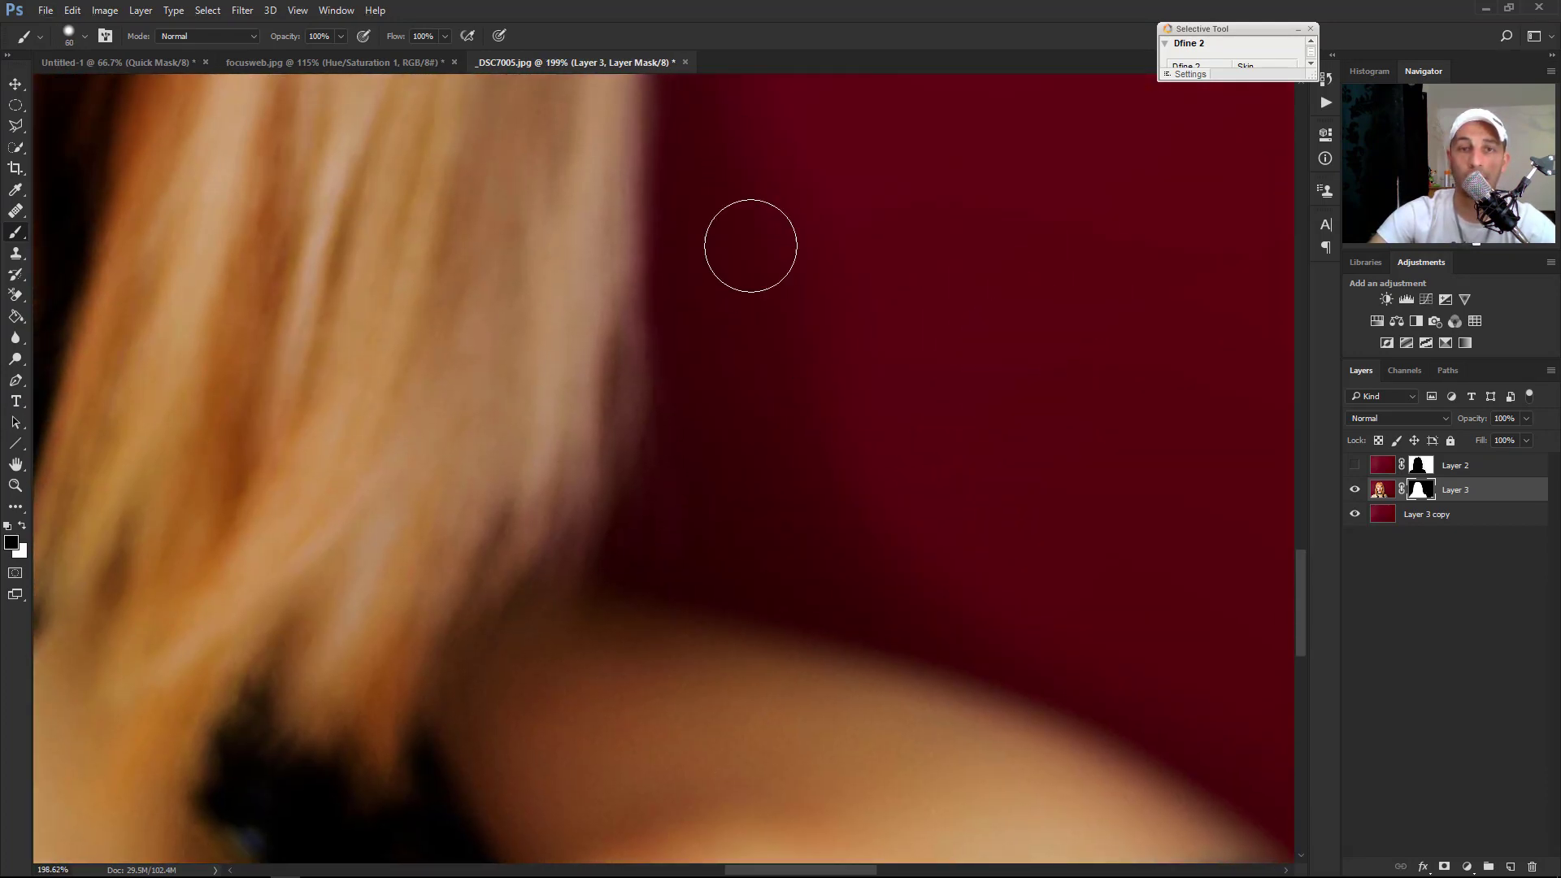
pyautogui.moveTo(748, 244)
pyautogui.mouseDown()
pyautogui.moveTo(700, 197)
pyautogui.moveTo(703, 136)
pyautogui.moveTo(695, 501)
pyautogui.moveTo(638, 560)
pyautogui.moveTo(1116, 658)
pyautogui.moveTo(971, 606)
pyautogui.moveTo(794, 337)
pyautogui.moveTo(823, 387)
pyautogui.moveTo(752, 521)
pyautogui.mouseUp()
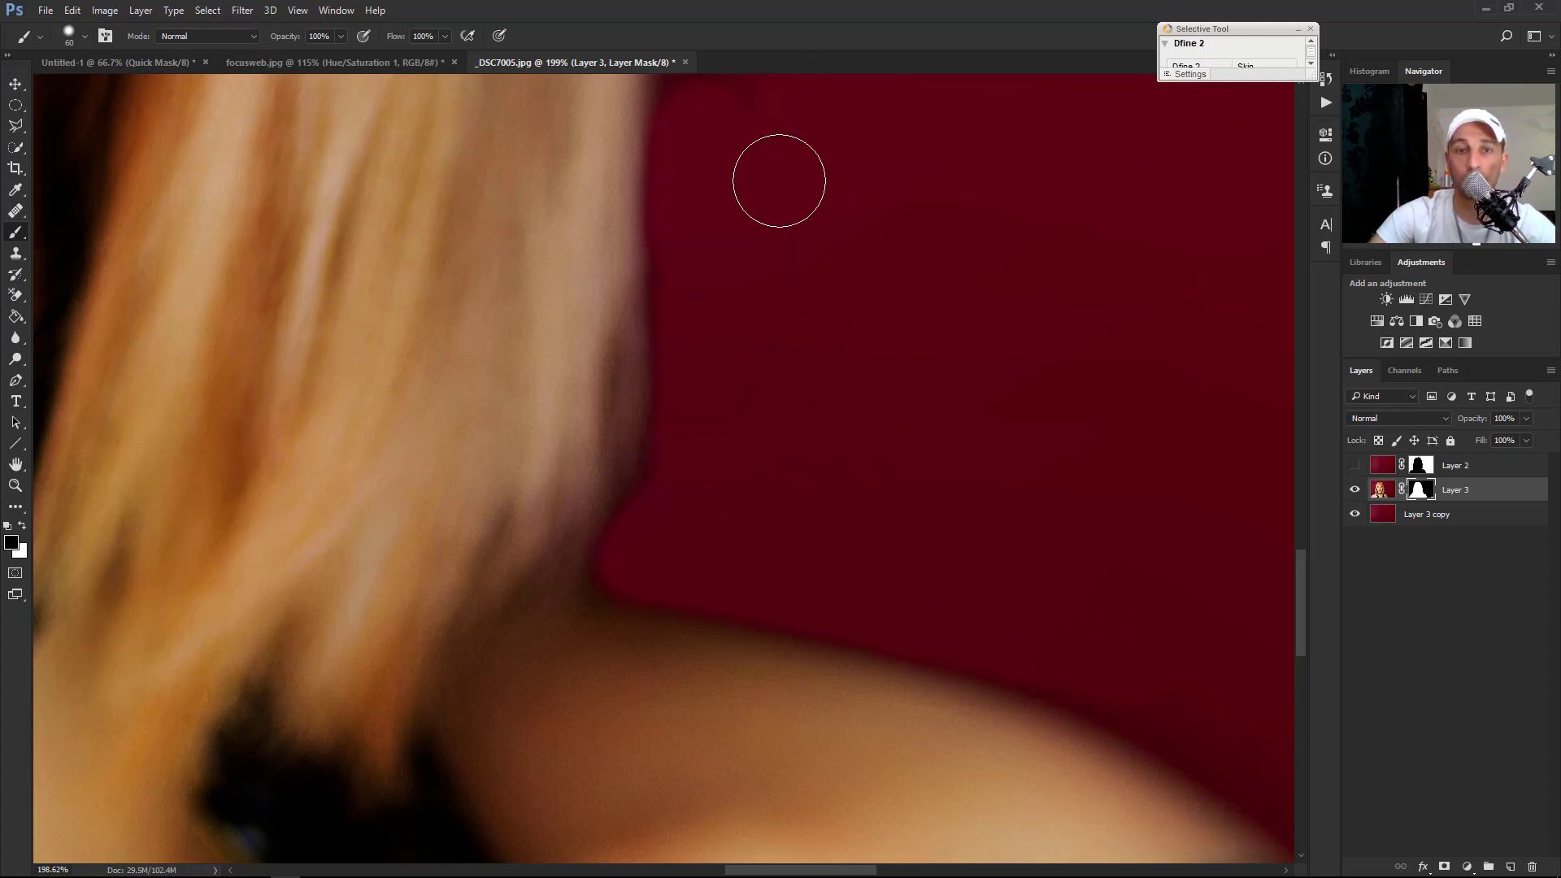
# Step: Refine Layer 3's mask with a larger black brush over the backdrop beside the hair and tattooed shoulder
pyautogui.scroll(-6, 763, 232)
pyautogui.moveTo(822, 178); pyautogui.dragTo(813, 326)
pyautogui.moveTo(765, 338); pyautogui.dragTo(801, 338)
pyautogui.scroll(-6, 801, 349)
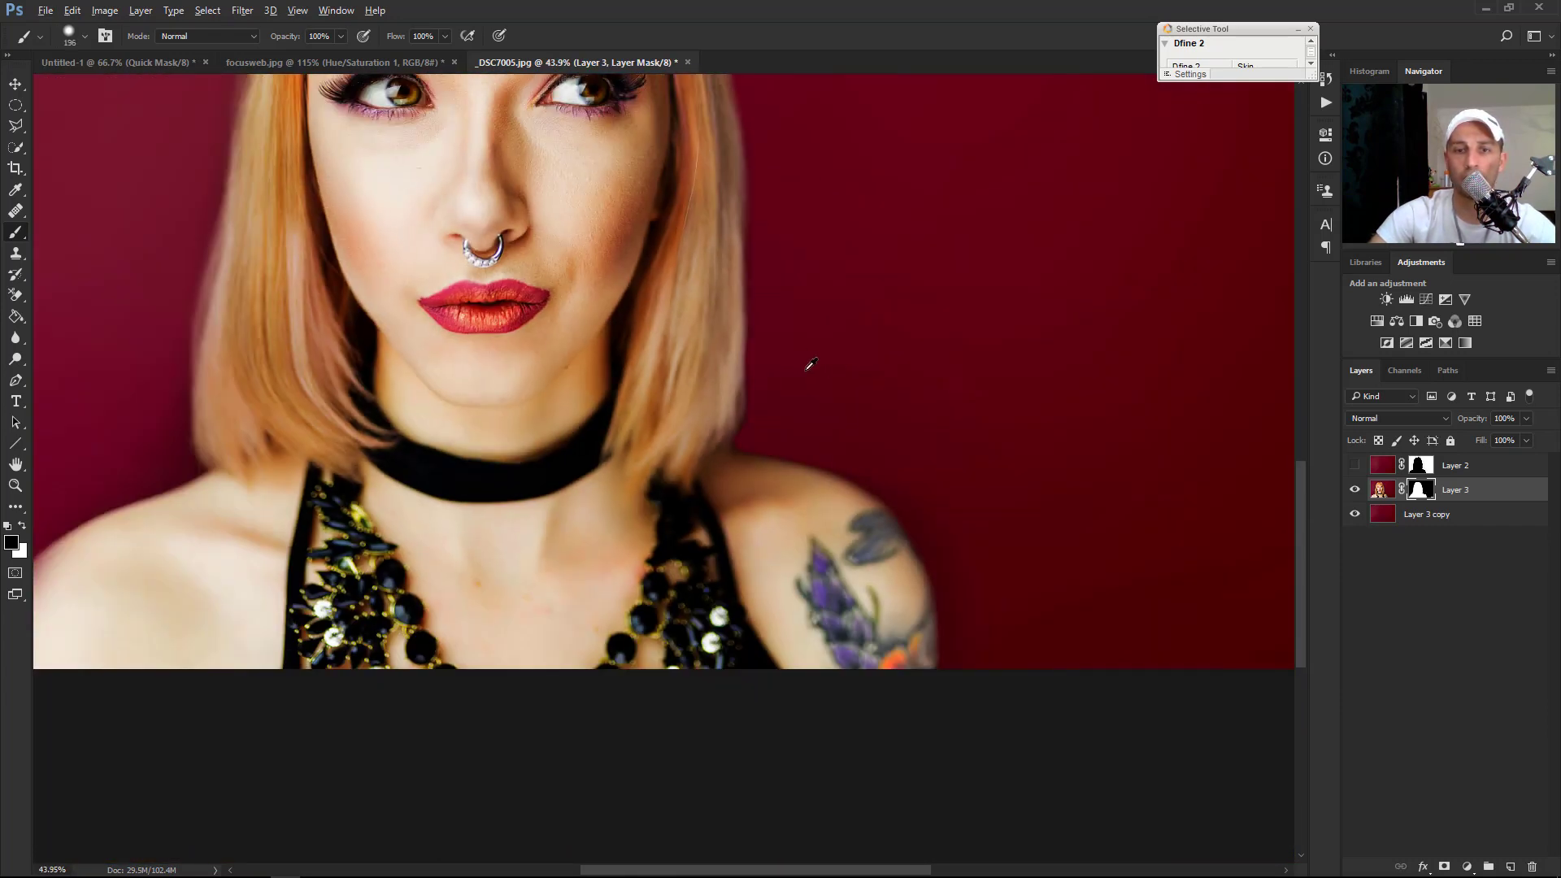
pyautogui.scroll(2, 850, 455)
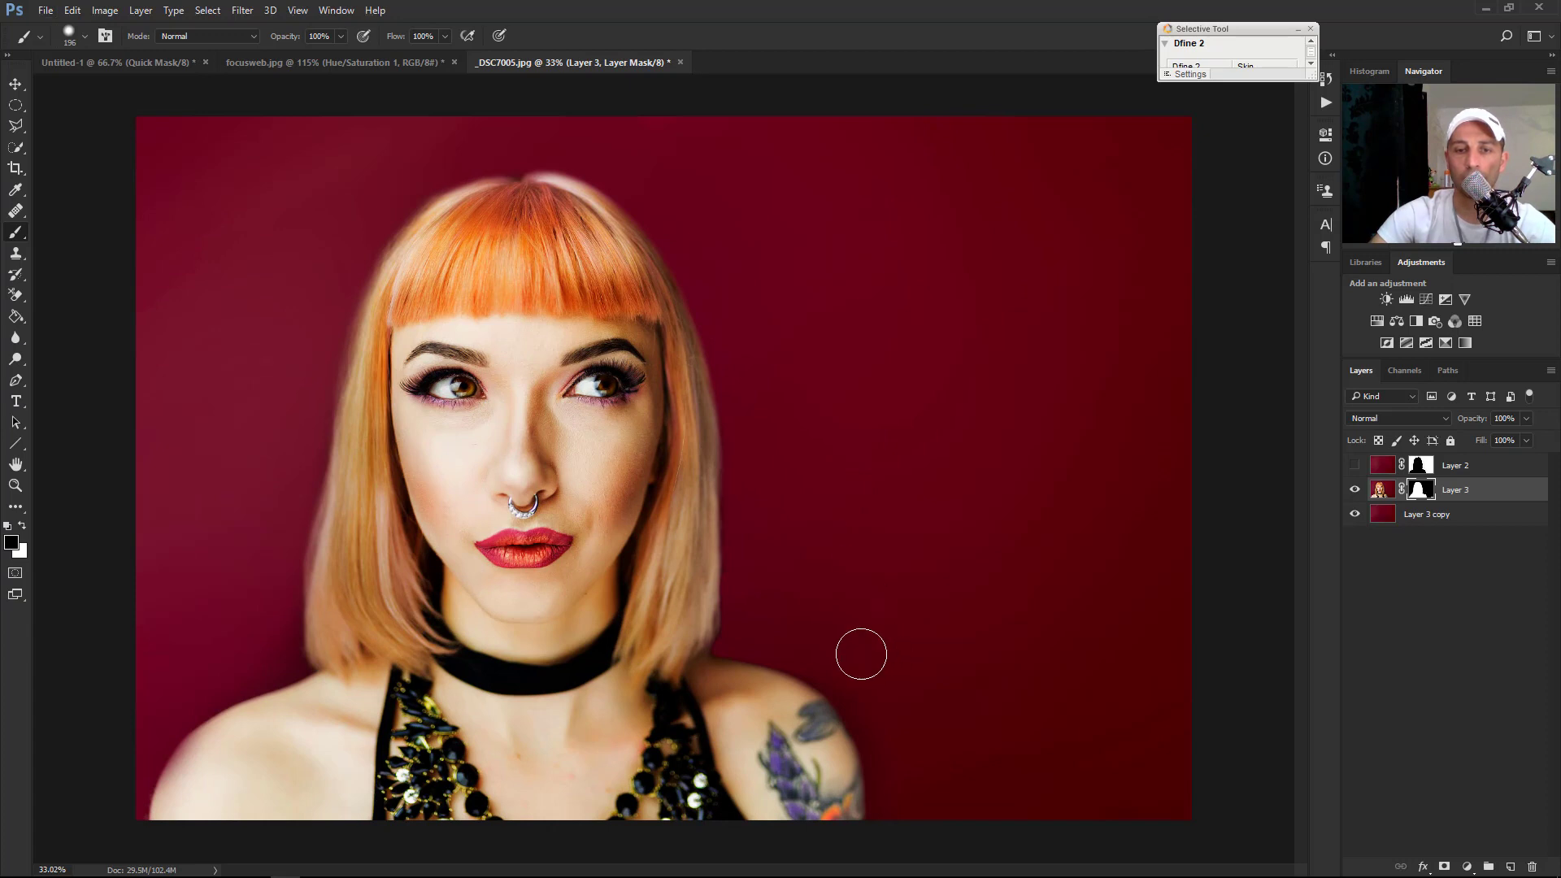
pyautogui.moveTo(901, 593); pyautogui.dragTo(916, 594)
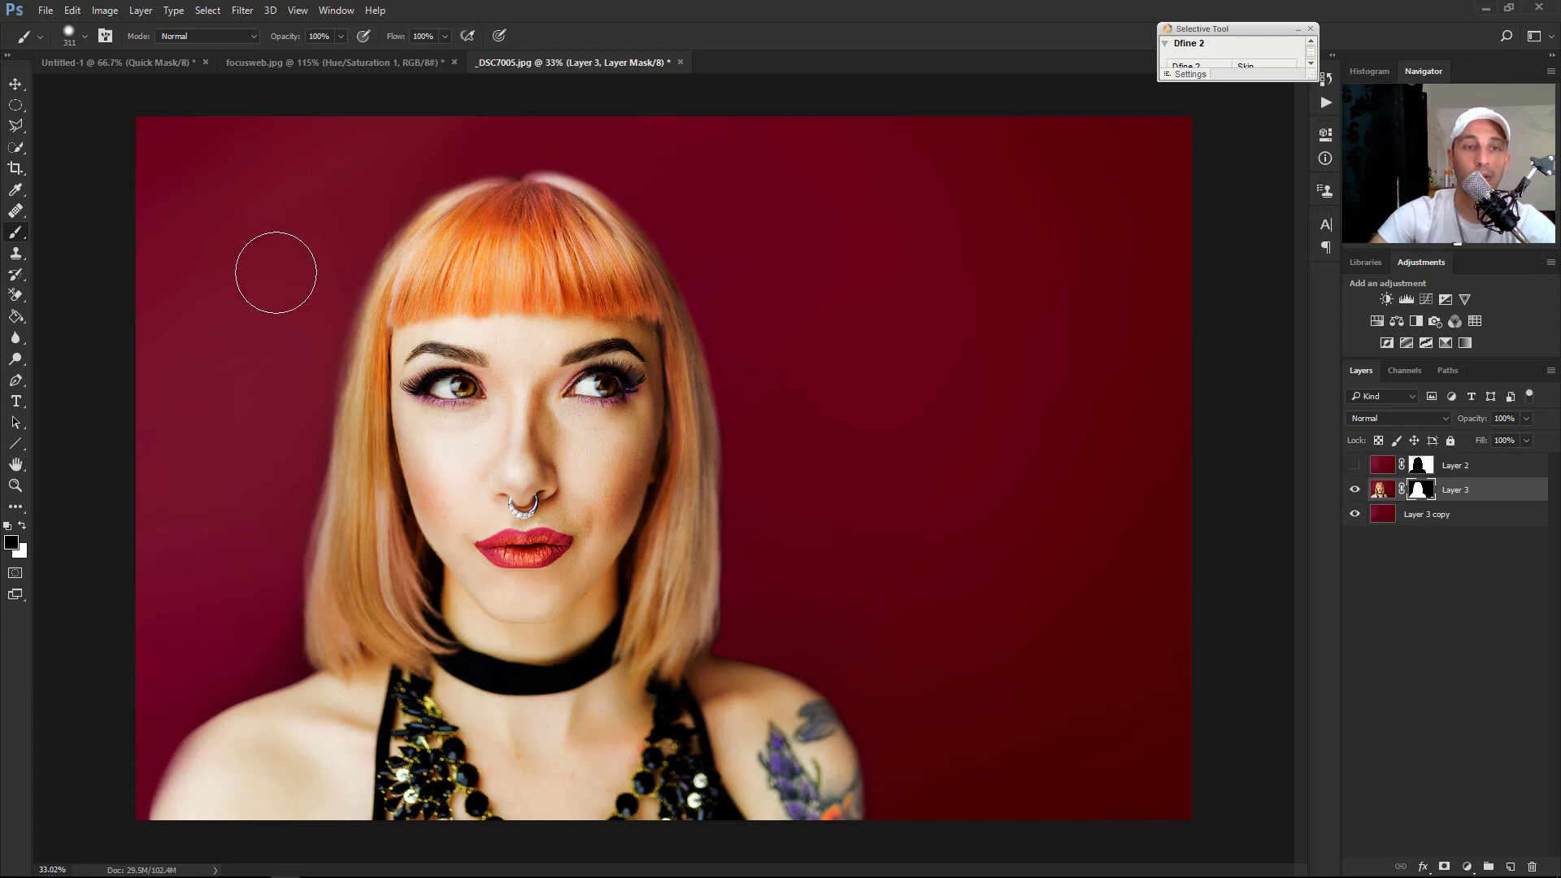
# Step: Compare the original photo with the retouched version by switching to the opening history state and back to the last Brush Tool state
pyautogui.scroll(-1, 406, 301)
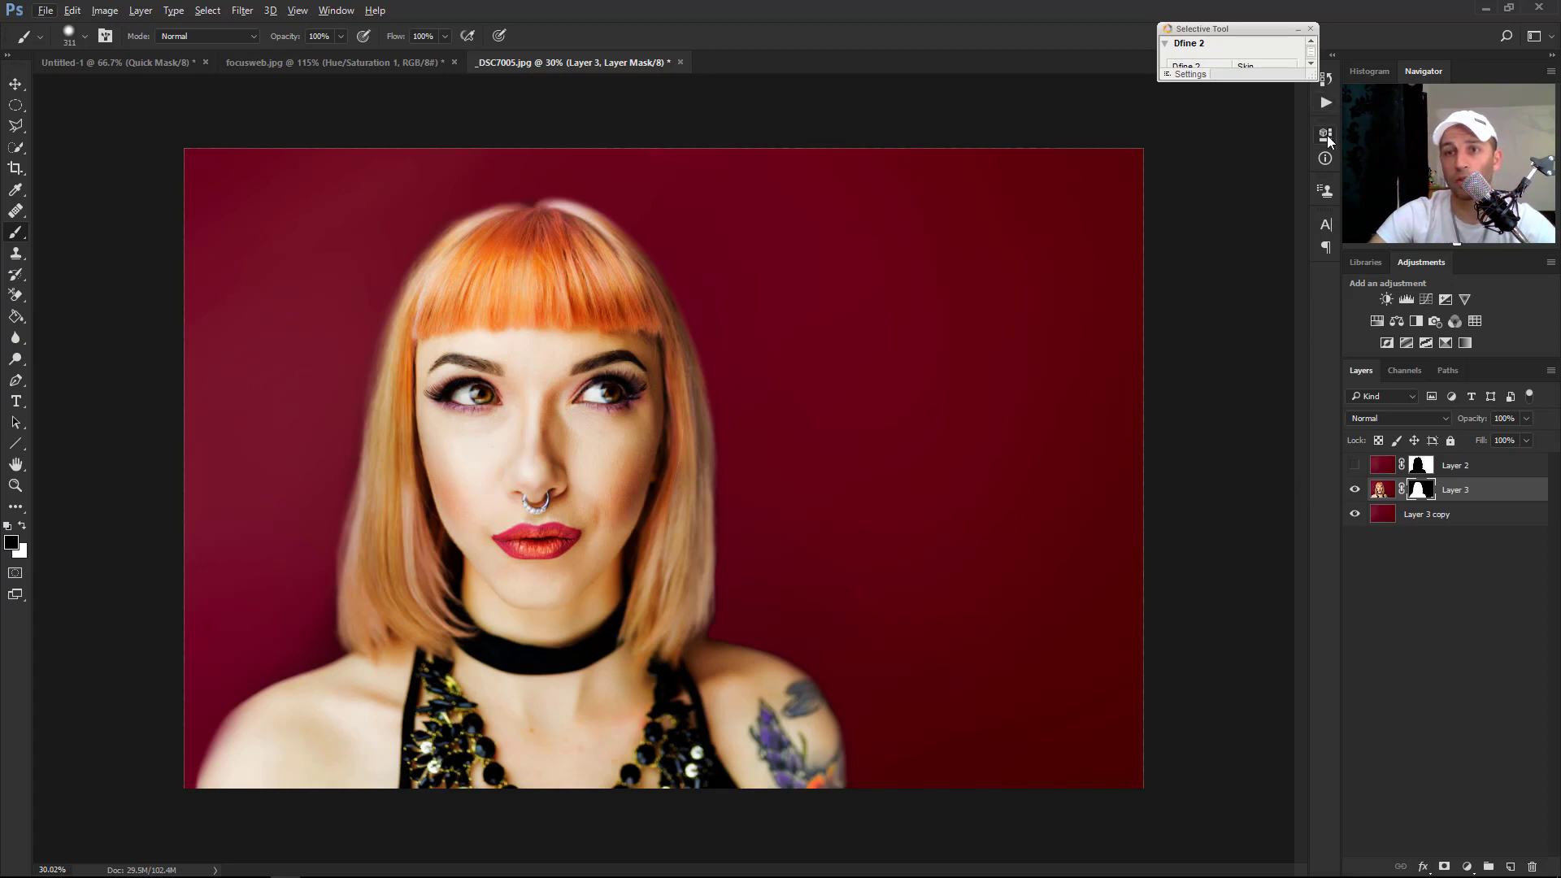
pyautogui.click(1325, 134)
pyautogui.click(1326, 79)
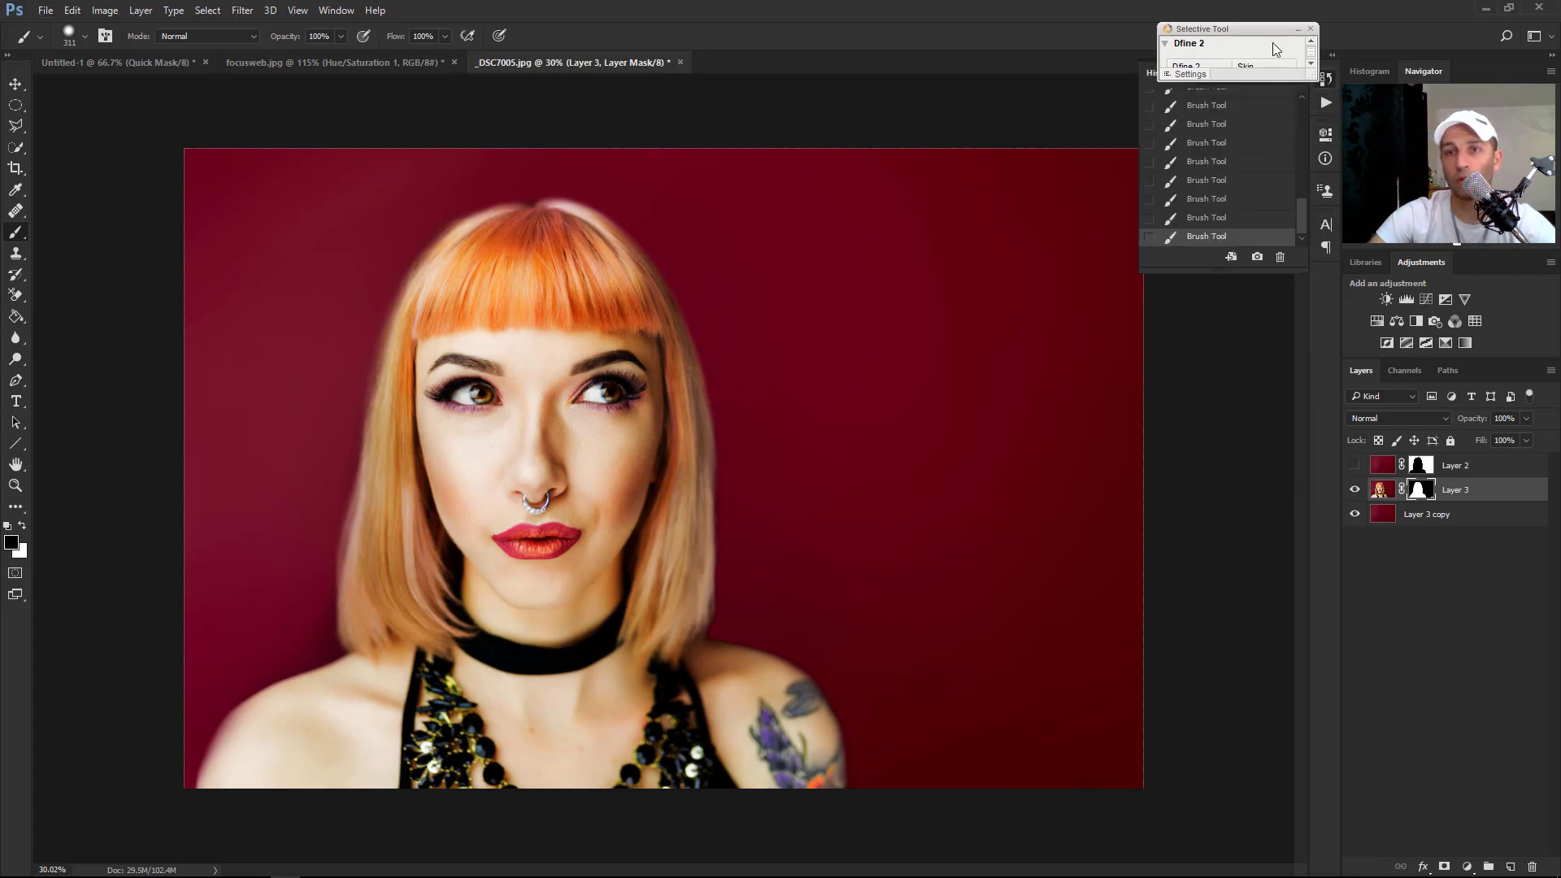
pyautogui.click(1296, 32)
pyautogui.moveTo(1304, 200)
pyautogui.mouseDown()
pyautogui.moveTo(1302, 118)
pyautogui.moveTo(1279, 118)
pyautogui.mouseUp()
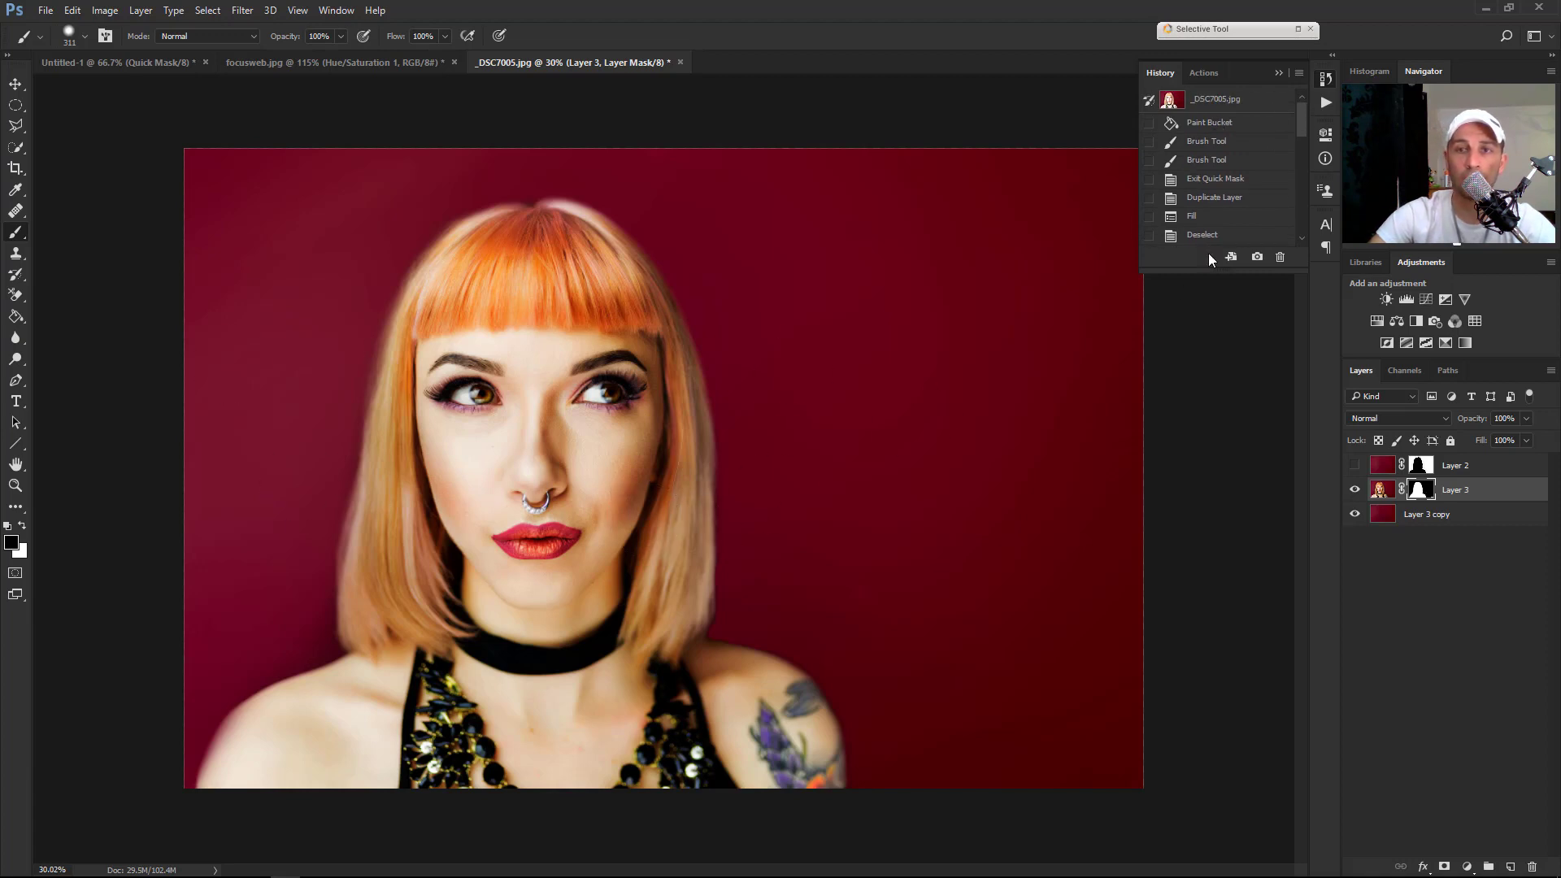
pyautogui.click(1219, 104)
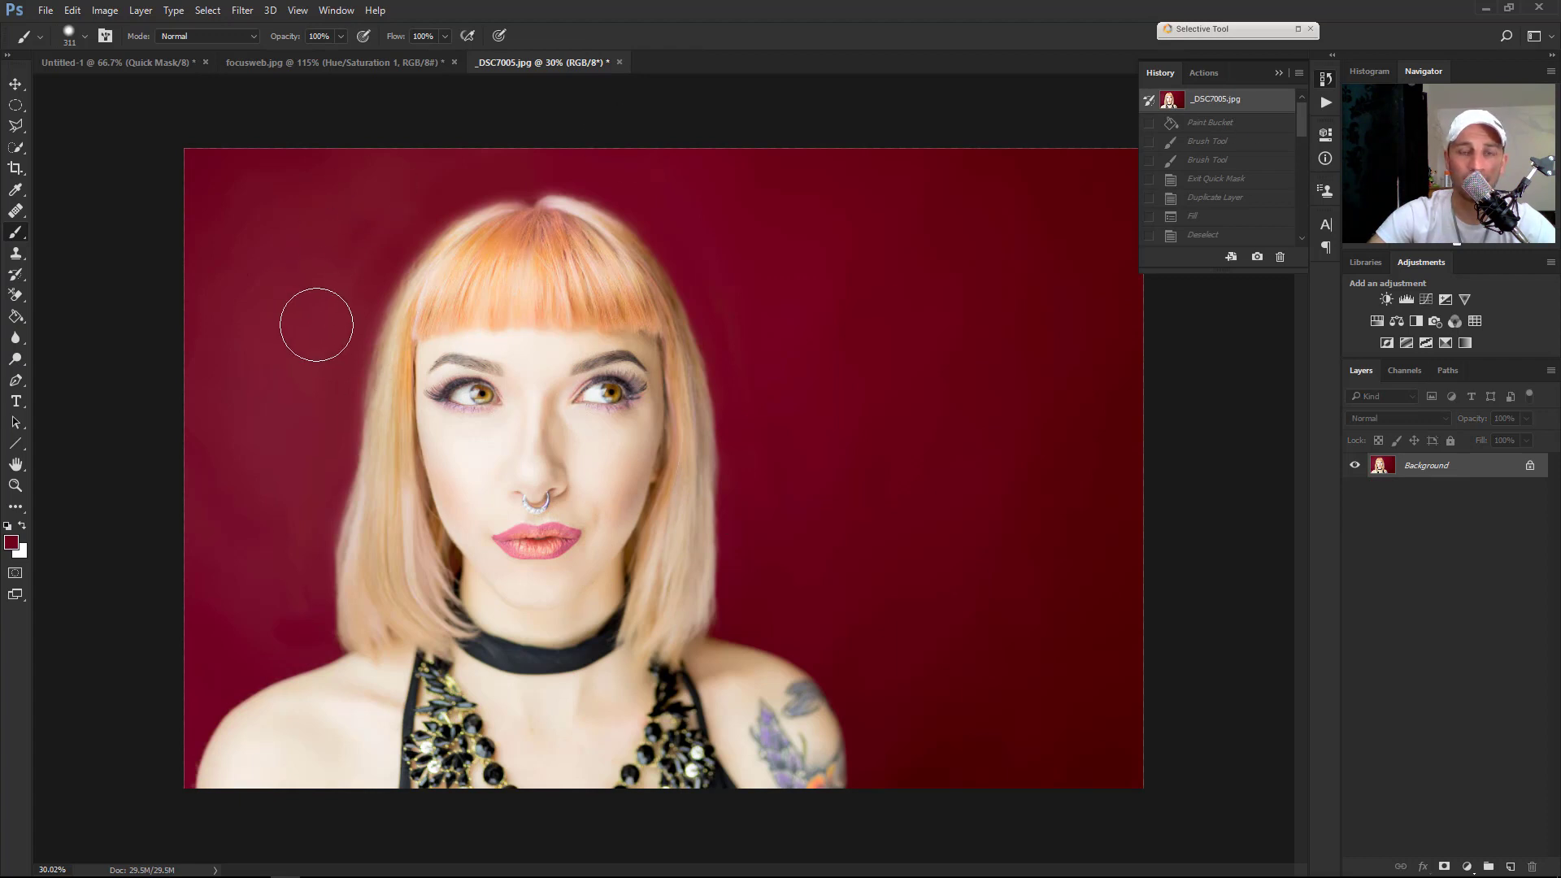
pyautogui.moveTo(1299, 115); pyautogui.dragTo(1311, 234)
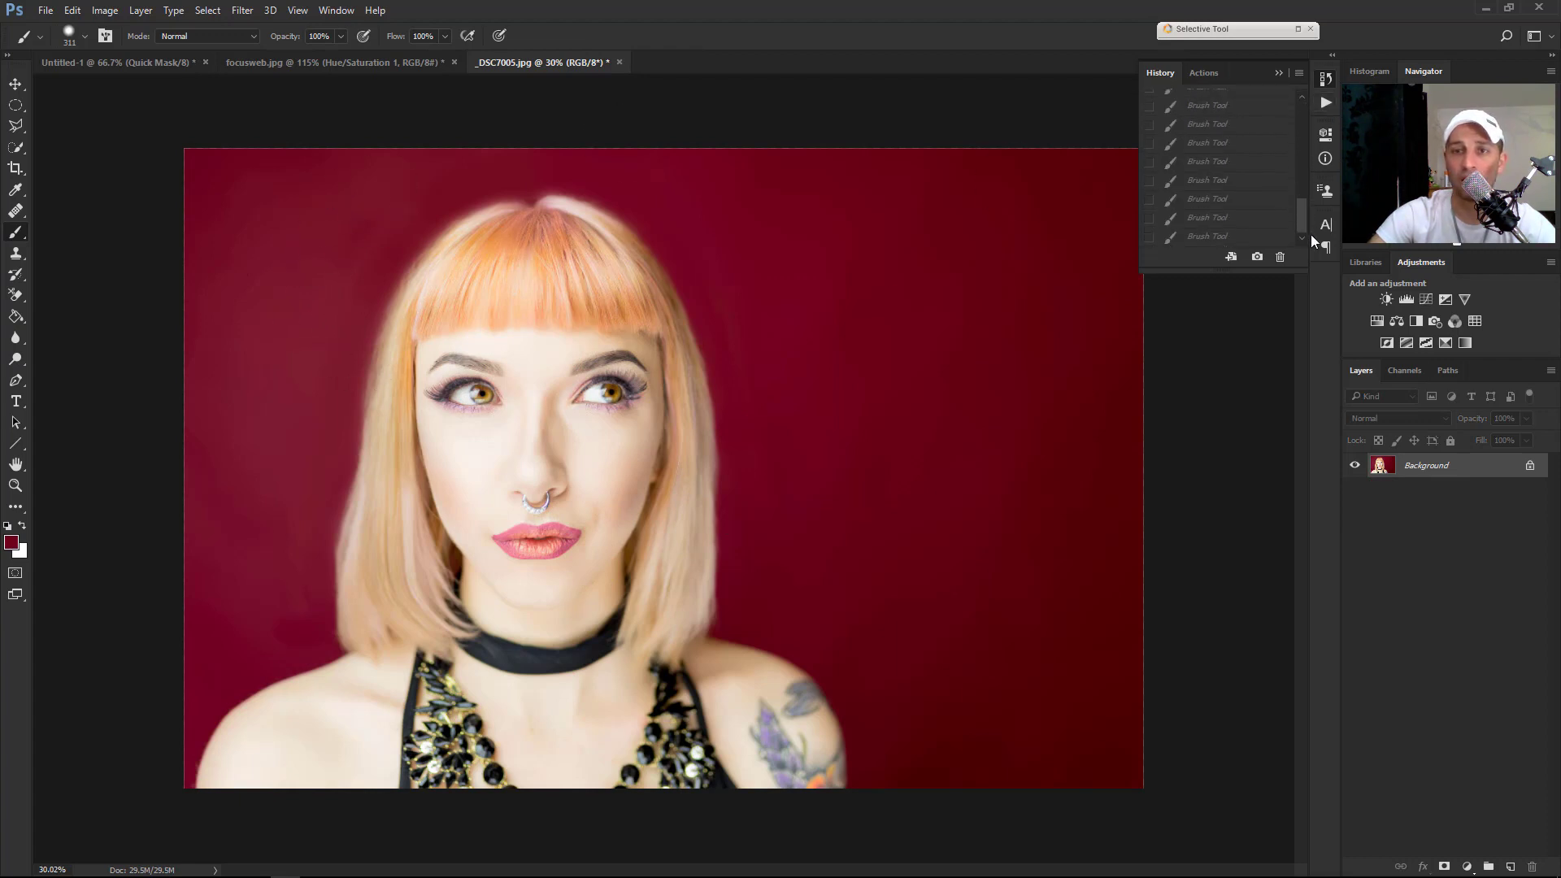
pyautogui.click(1211, 237)
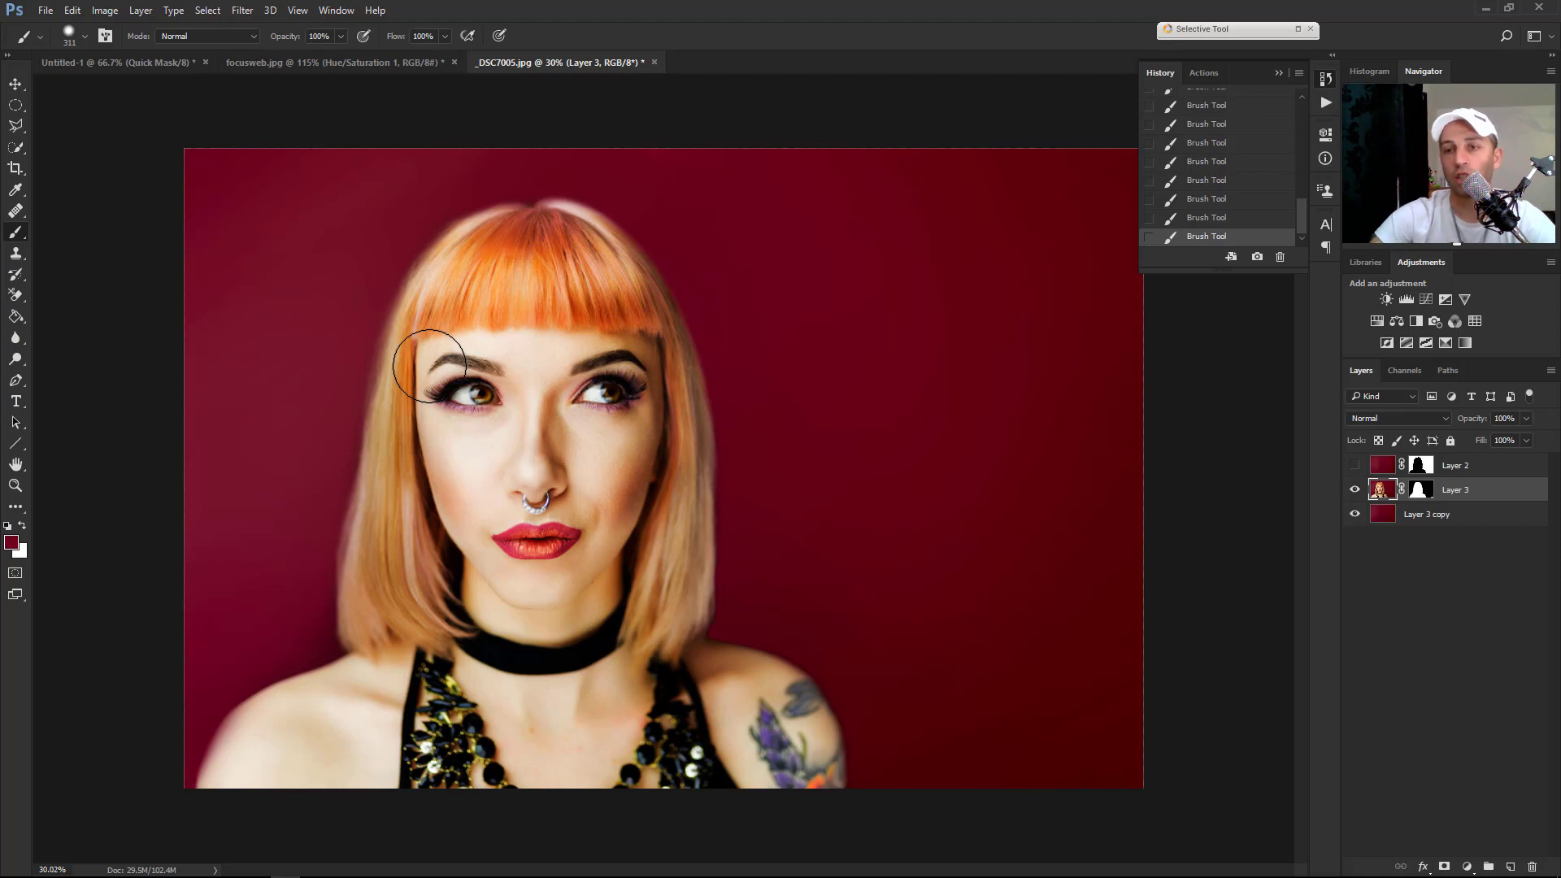
# Step: Try inverting Layer 2's mask with Layer 3 hidden, and invert it back with Layer 3 shown
pyautogui.click(1355, 488)
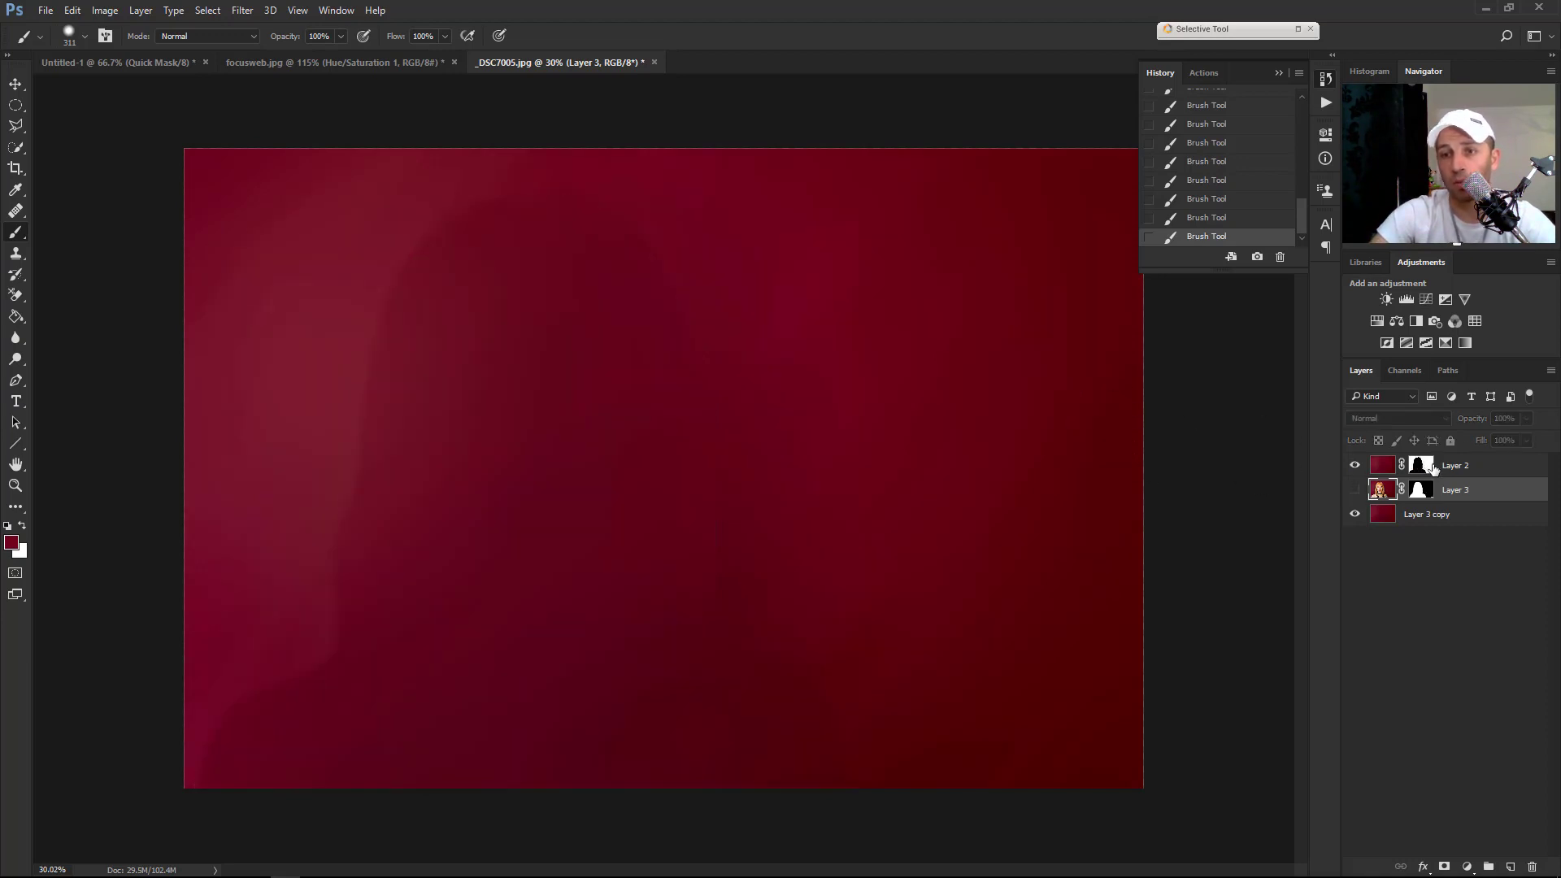
pyautogui.click(1421, 466)
pyautogui.hotkey('ctrl', 'i')
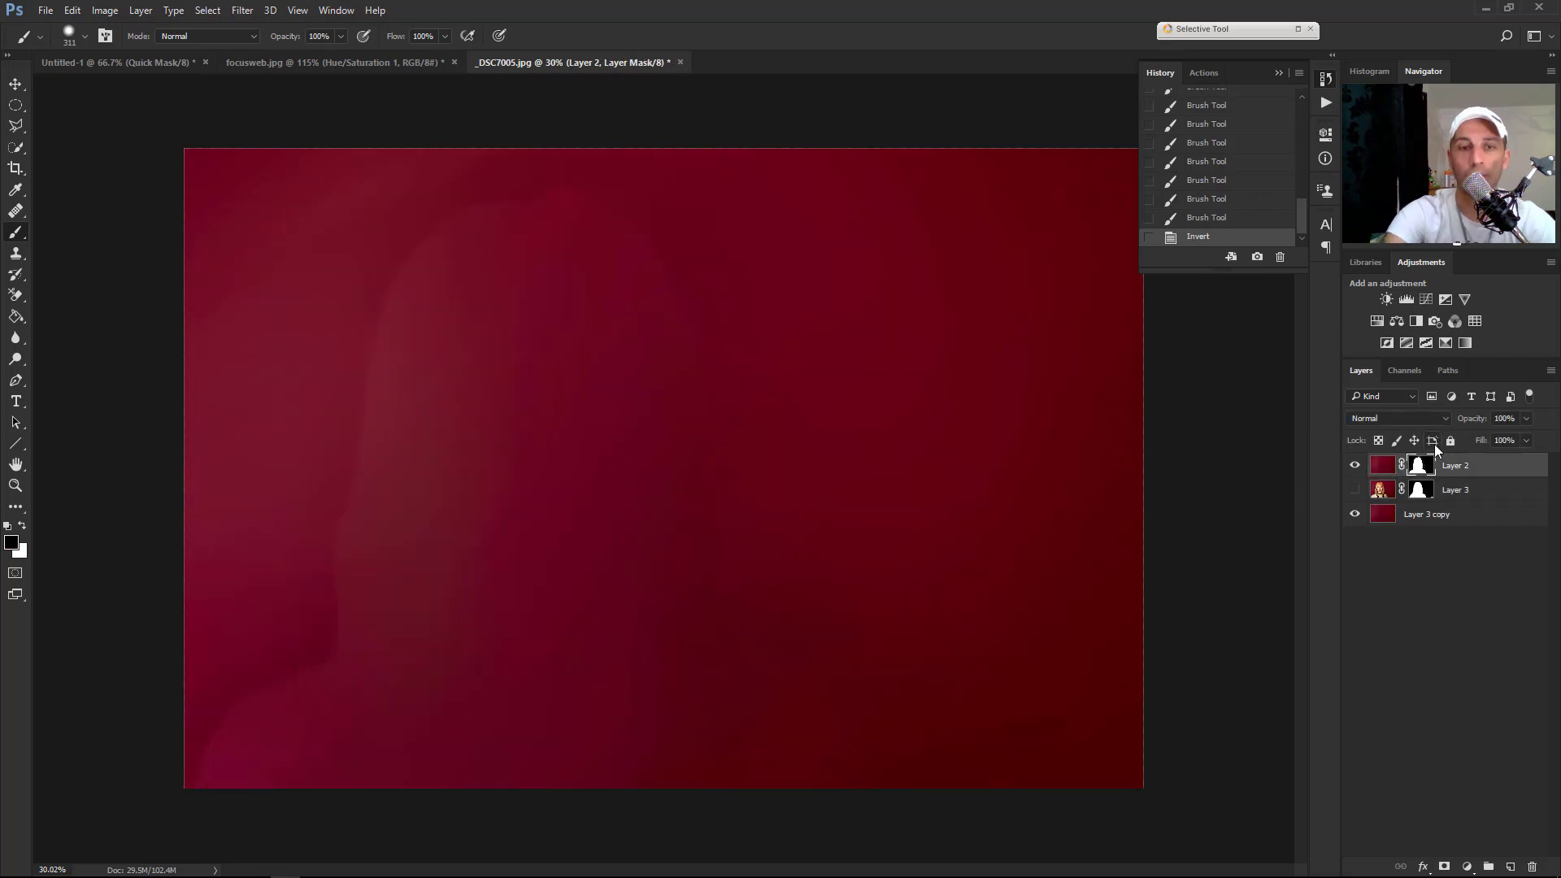
pyautogui.click(1354, 490)
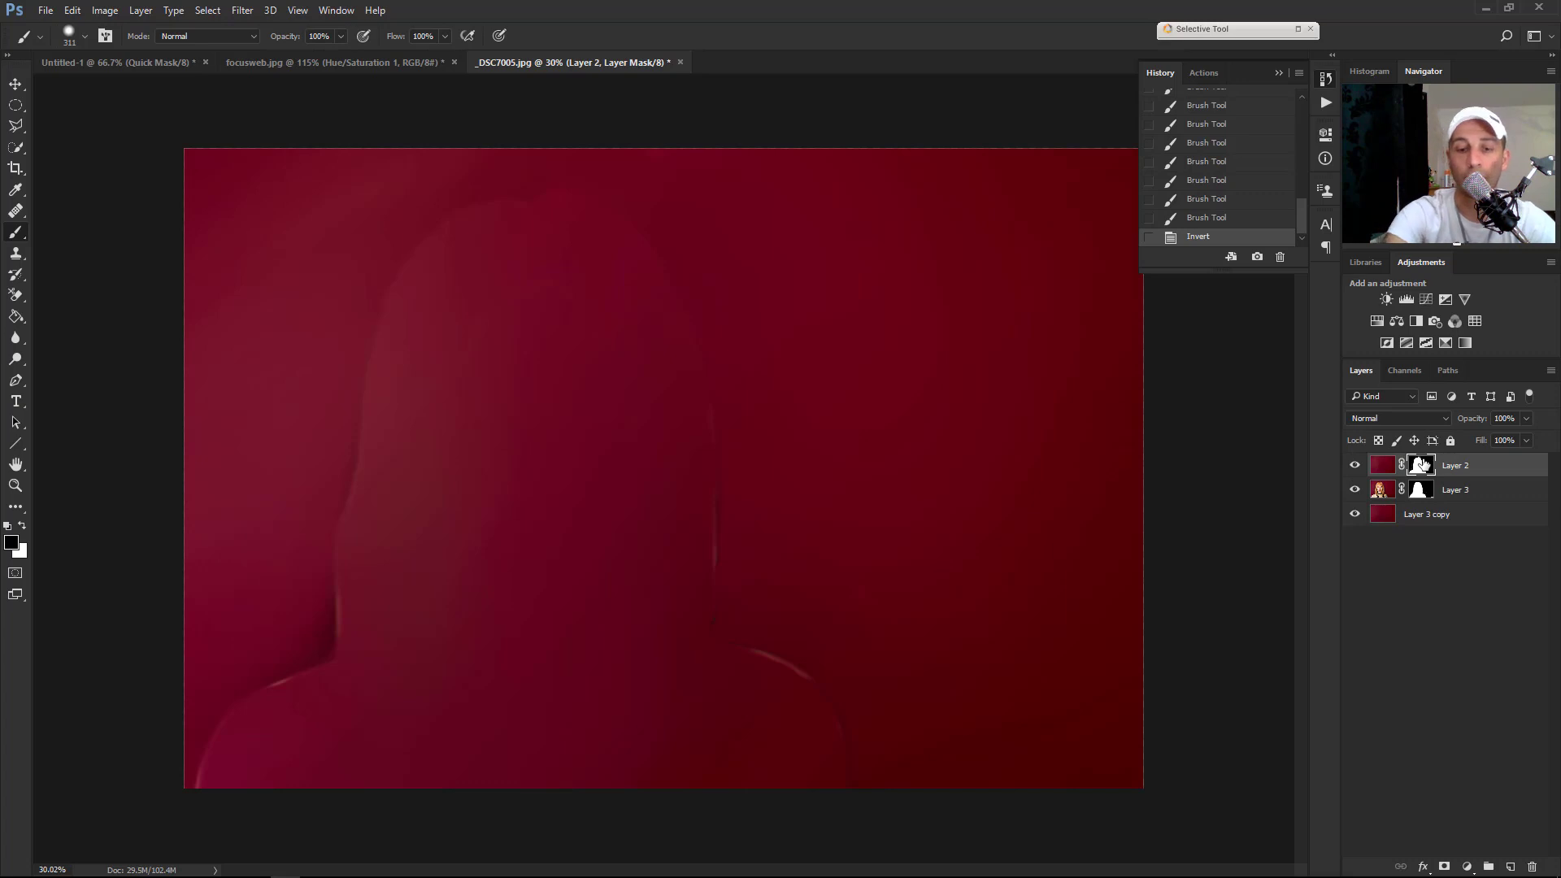
pyautogui.hotkey('ctrl', 'i')
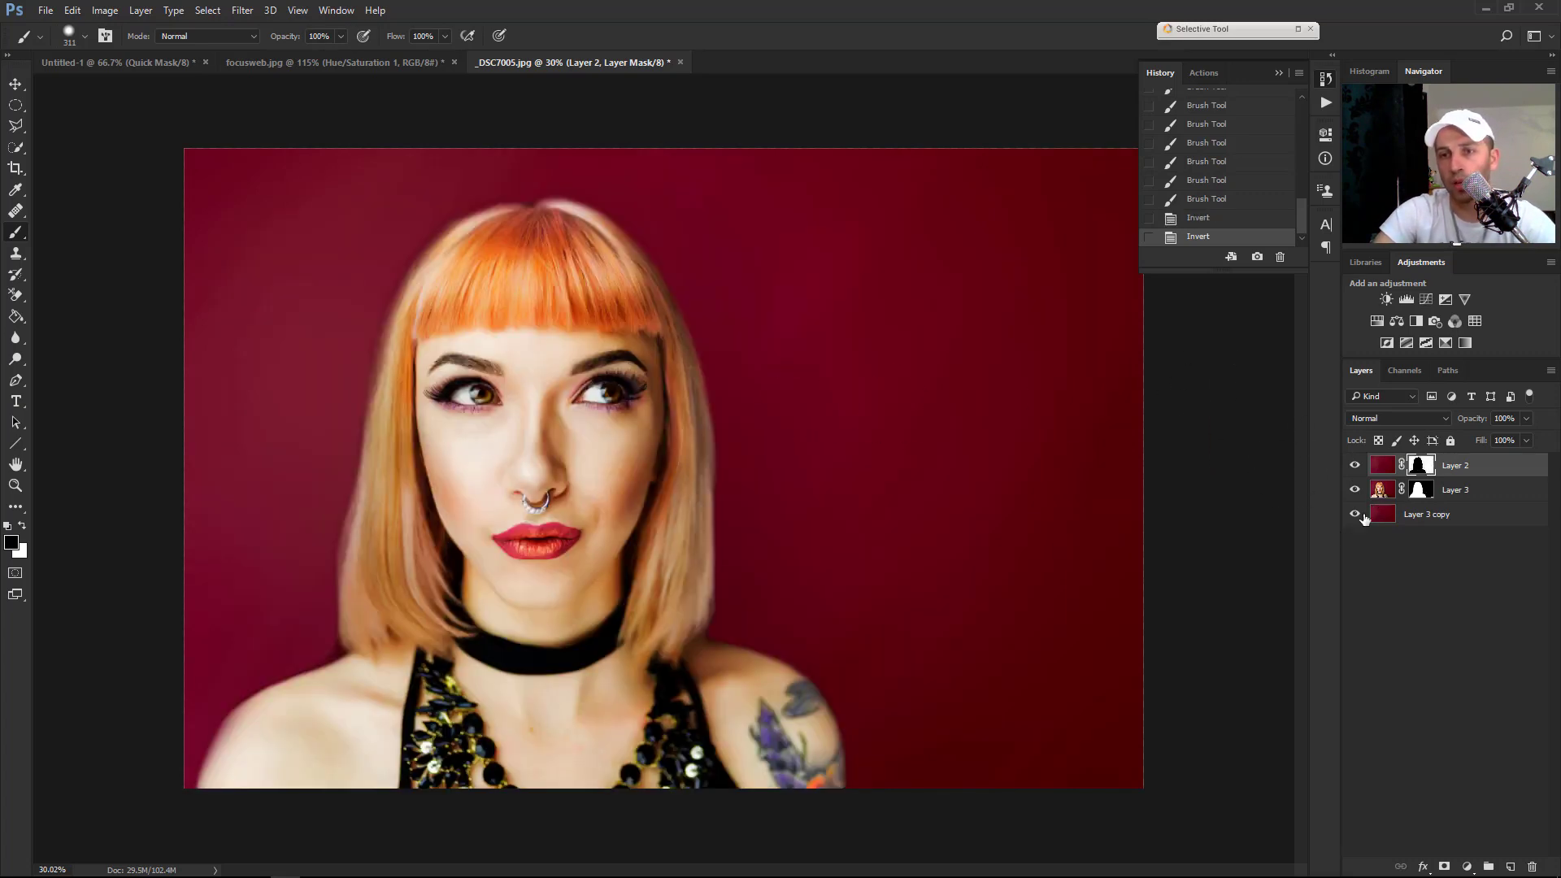